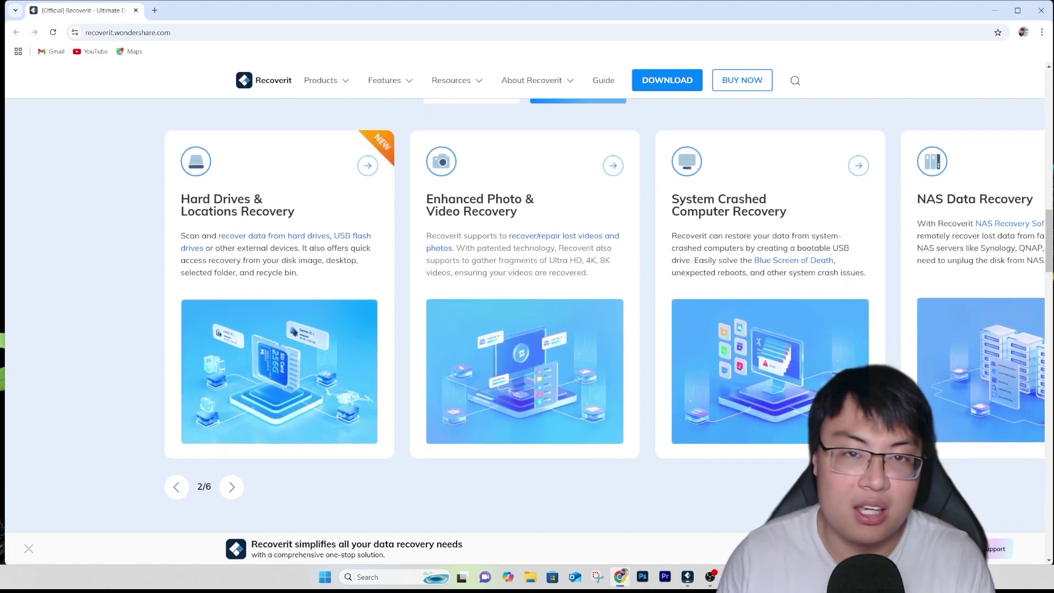
# Step: Examine the recovery feature cards and the data recovery capability section on the Recoverit website
pyautogui.scroll(-1, 524, 302)
pyautogui.scroll(-1, 524, 302)
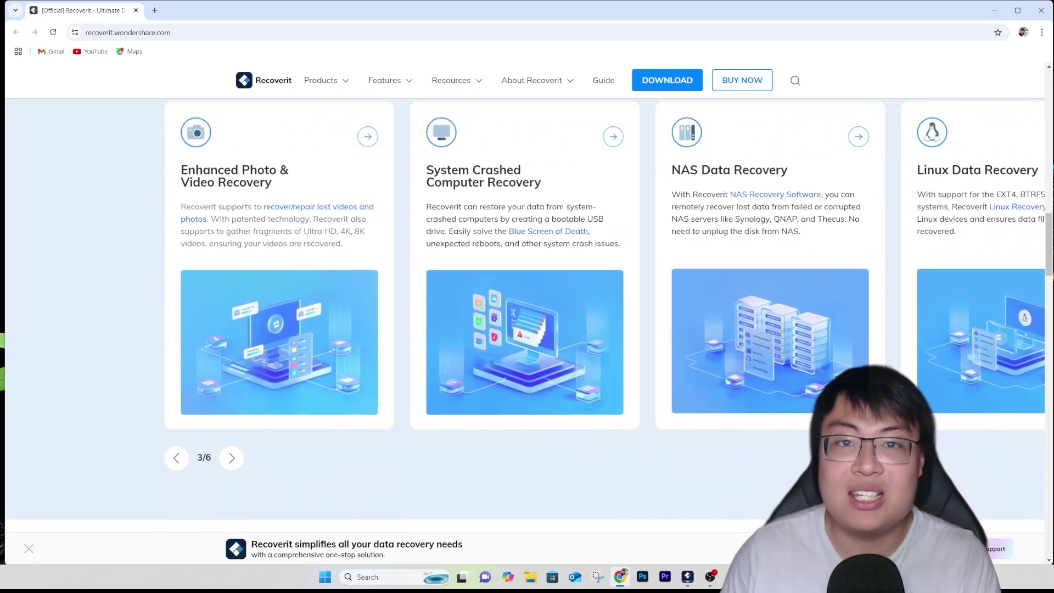
pyautogui.scroll(-1, 524, 301)
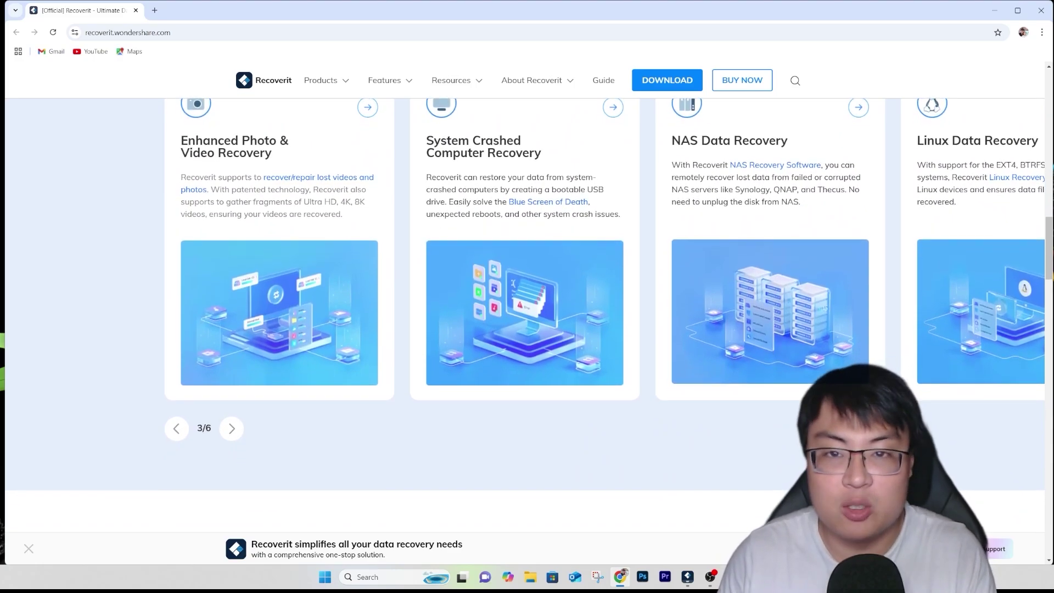
pyautogui.scroll(-1, 524, 302)
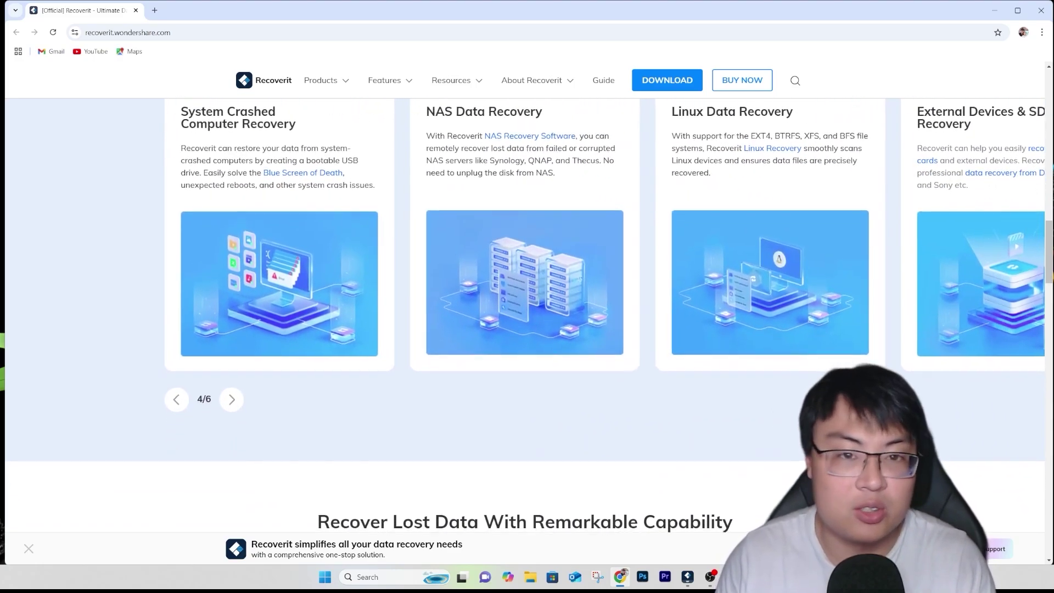
pyautogui.scroll(-1, 524, 302)
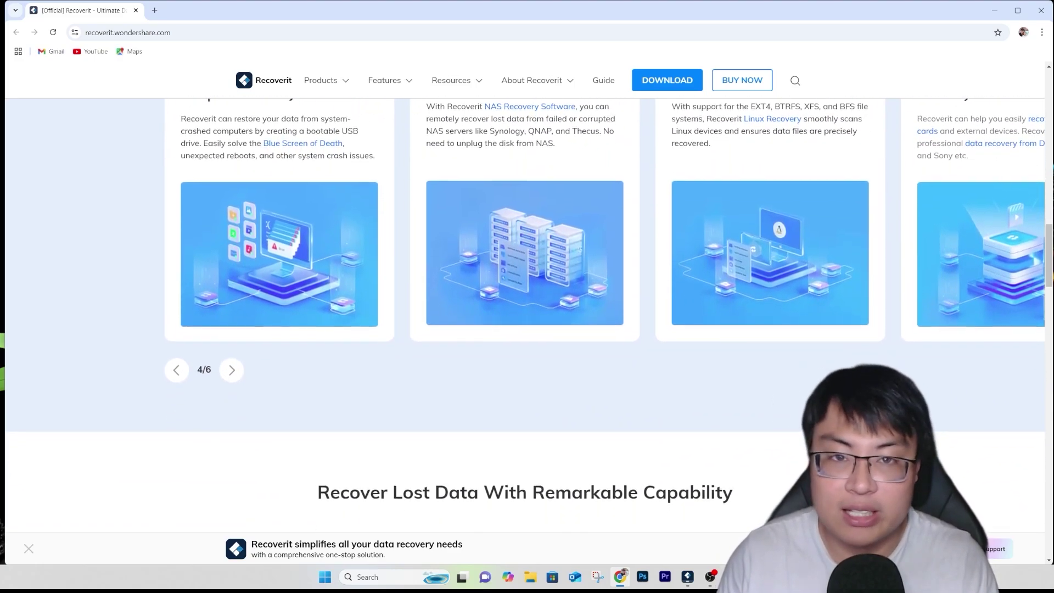
pyautogui.scroll(-1, 524, 302)
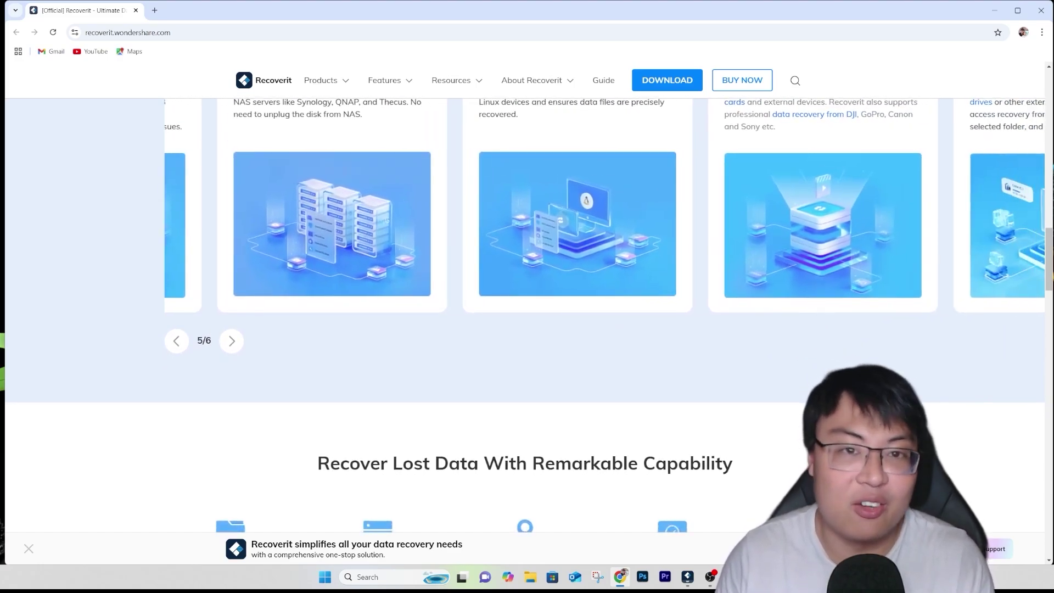
pyautogui.scroll(-1, 524, 302)
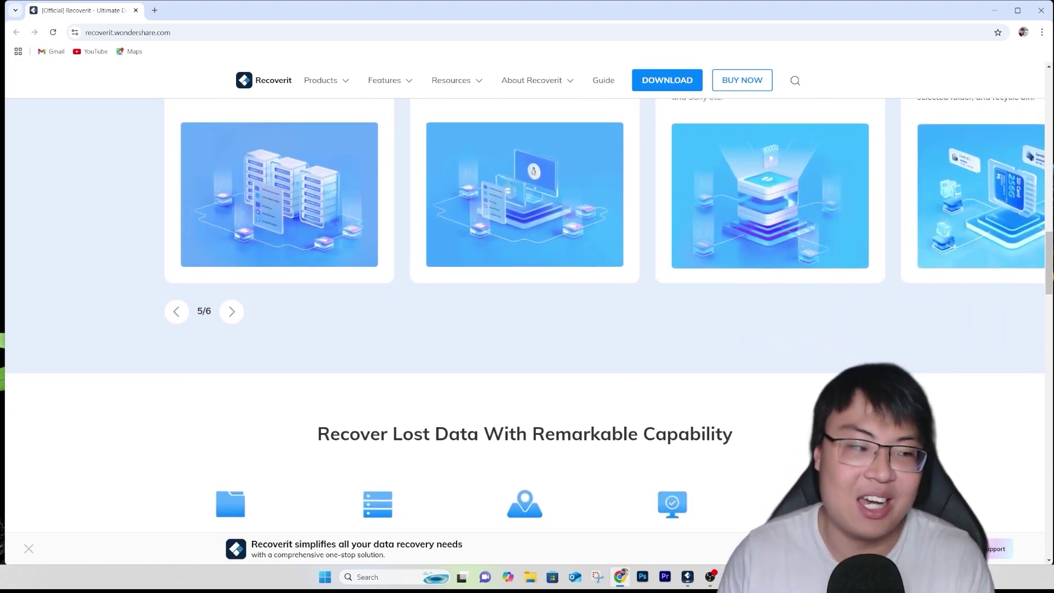
pyautogui.scroll(-1, 525, 301)
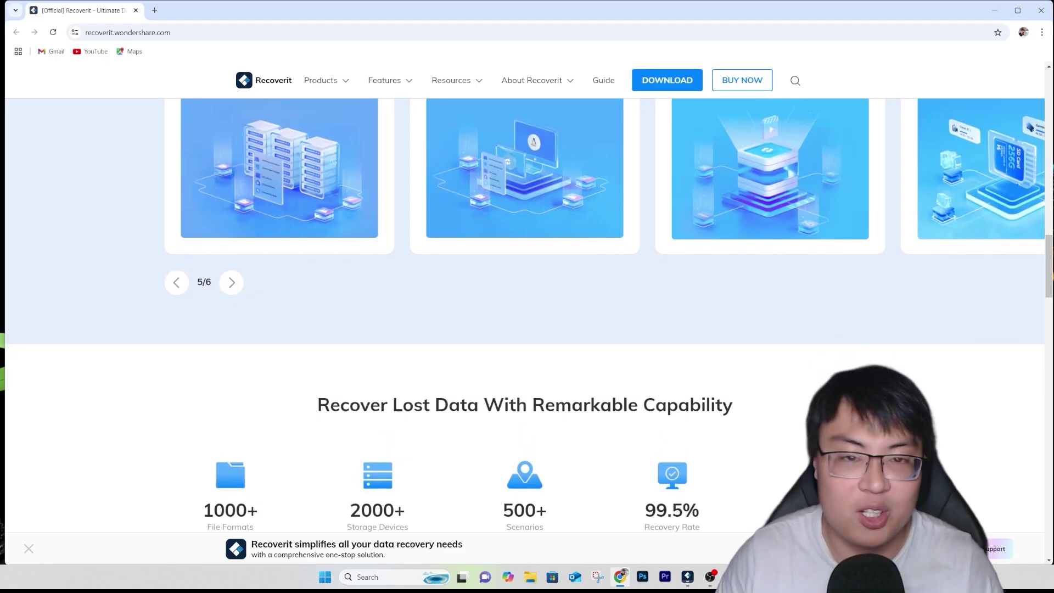
pyautogui.scroll(-1, 524, 302)
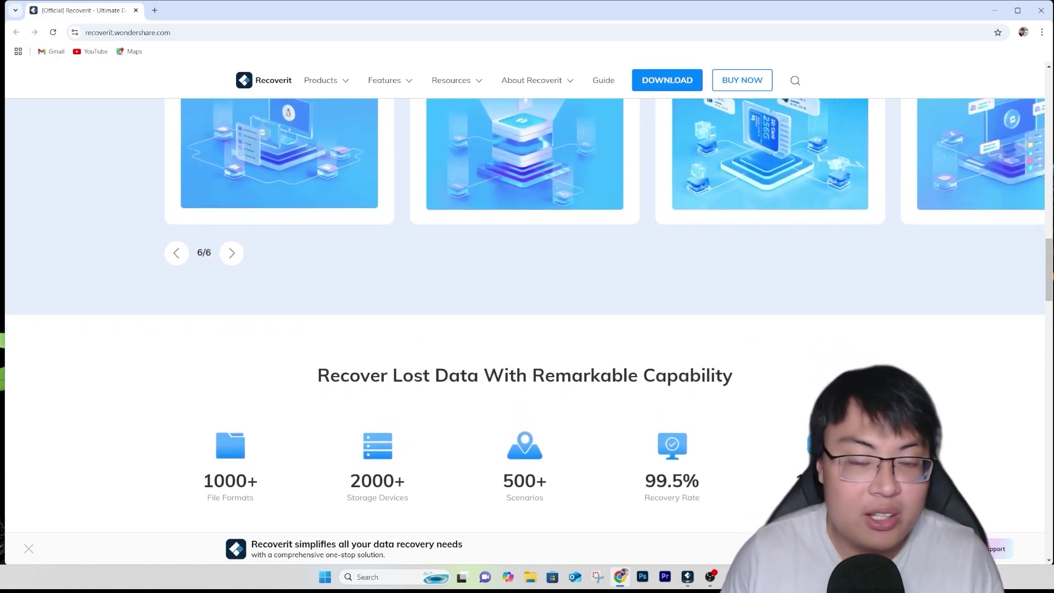
pyautogui.scroll(-1, 524, 302)
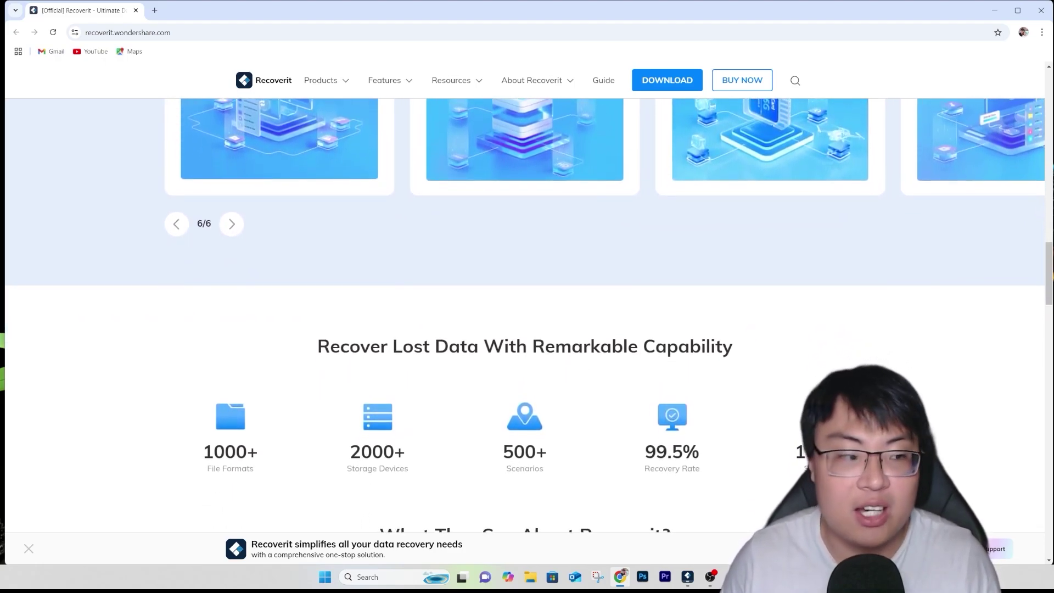
pyautogui.scroll(-1, 524, 302)
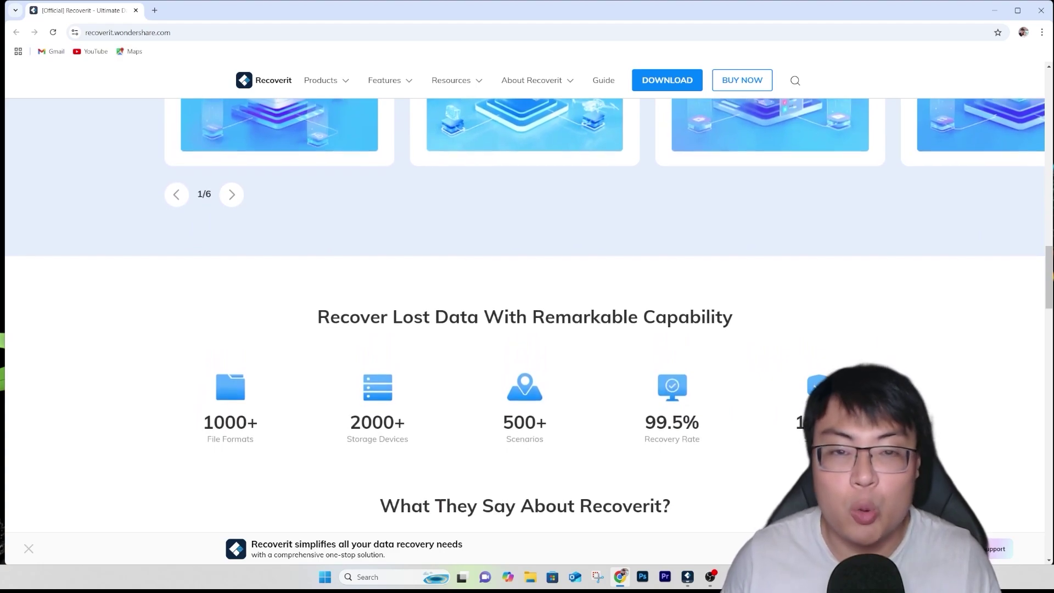
pyautogui.scroll(-1, 524, 302)
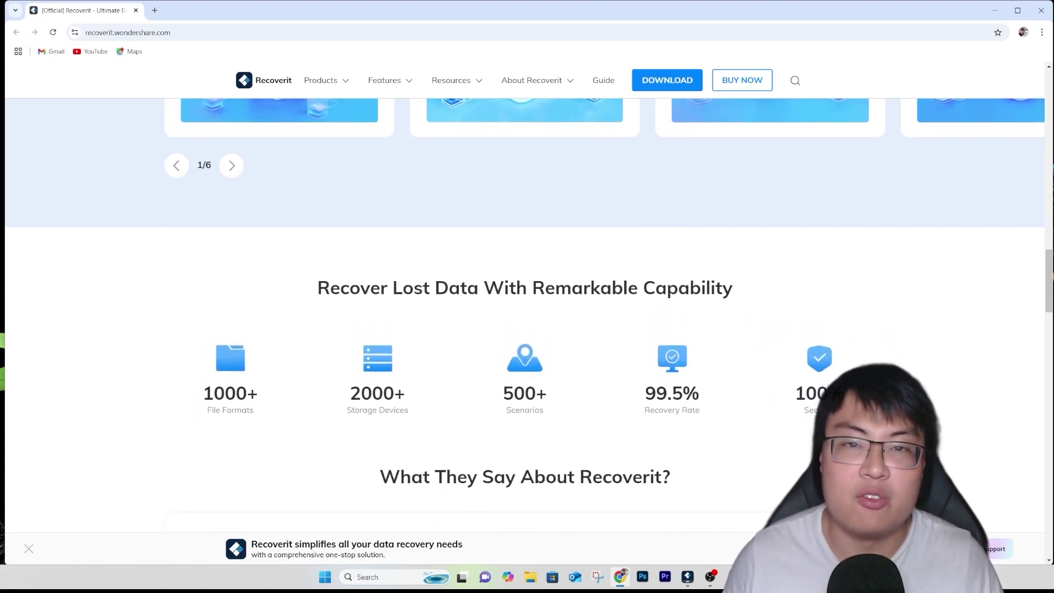
pyautogui.scroll(-1, 524, 301)
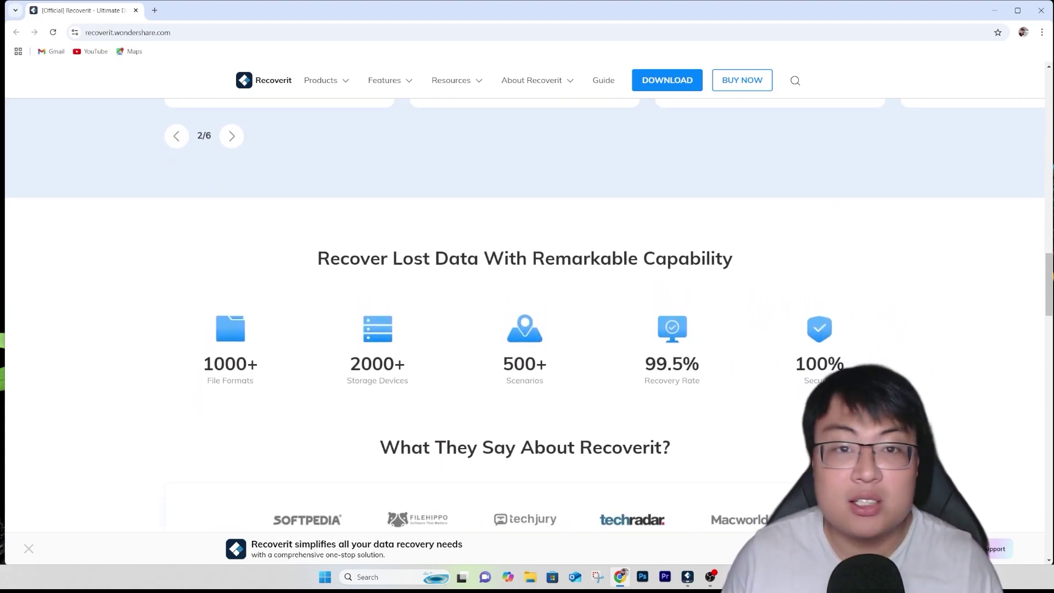
pyautogui.scroll(-1, 524, 302)
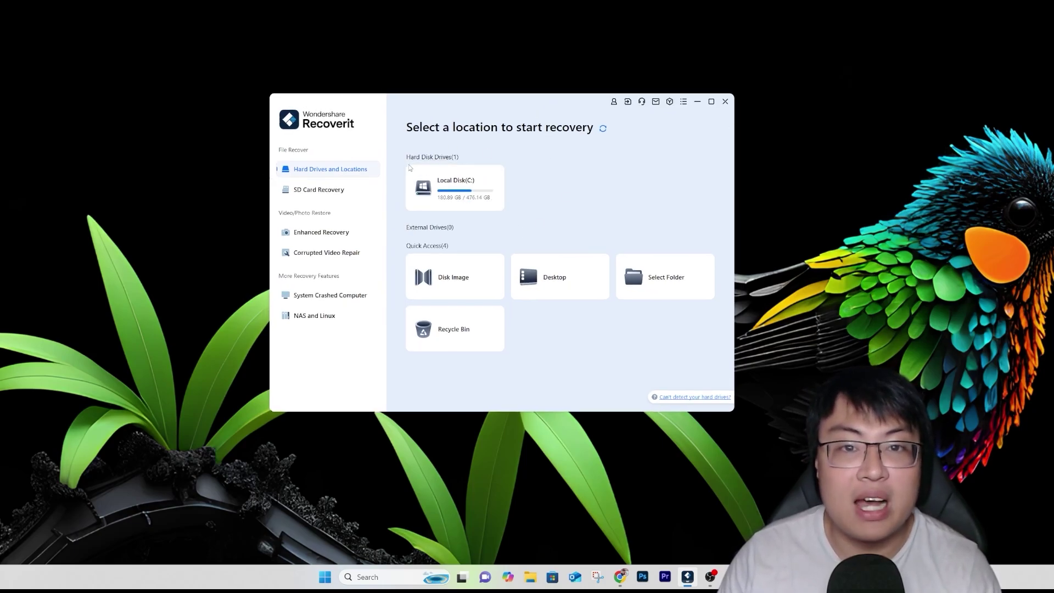
# Step: In Wondershare Recoverit, review the SD Card, Enhanced Recovery, Corrupted Video Repair, System Crashed Computer, and NAS and Linux features
pyautogui.moveTo(463, 176)
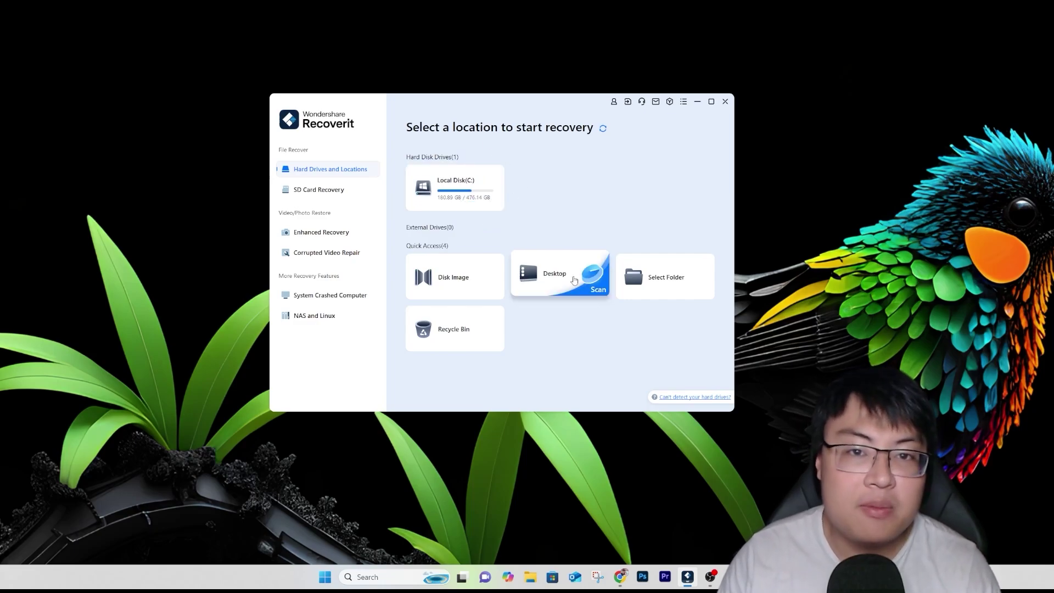
pyautogui.click(318, 189)
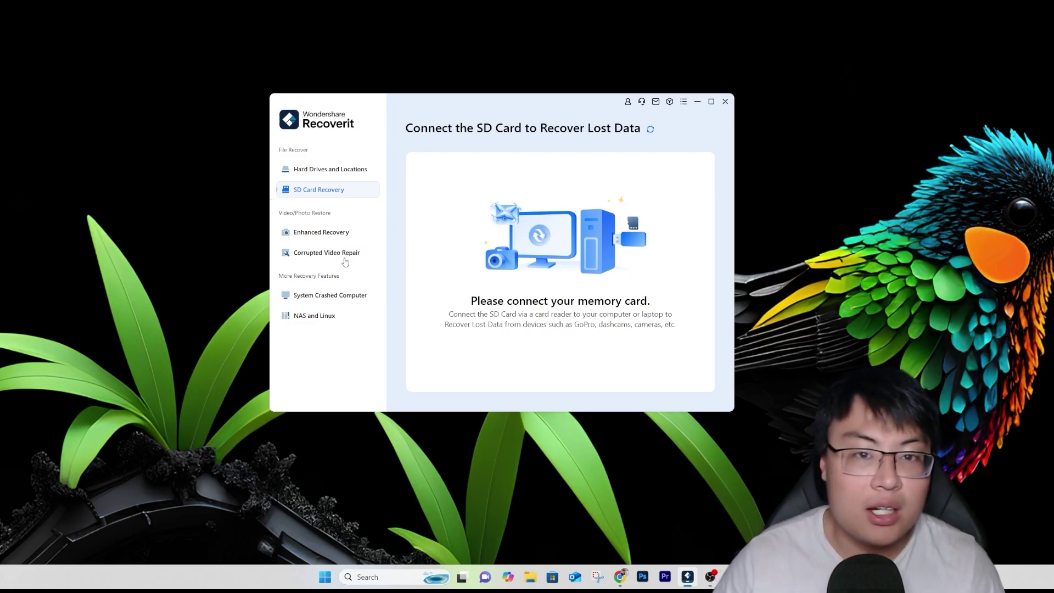
pyautogui.click(317, 233)
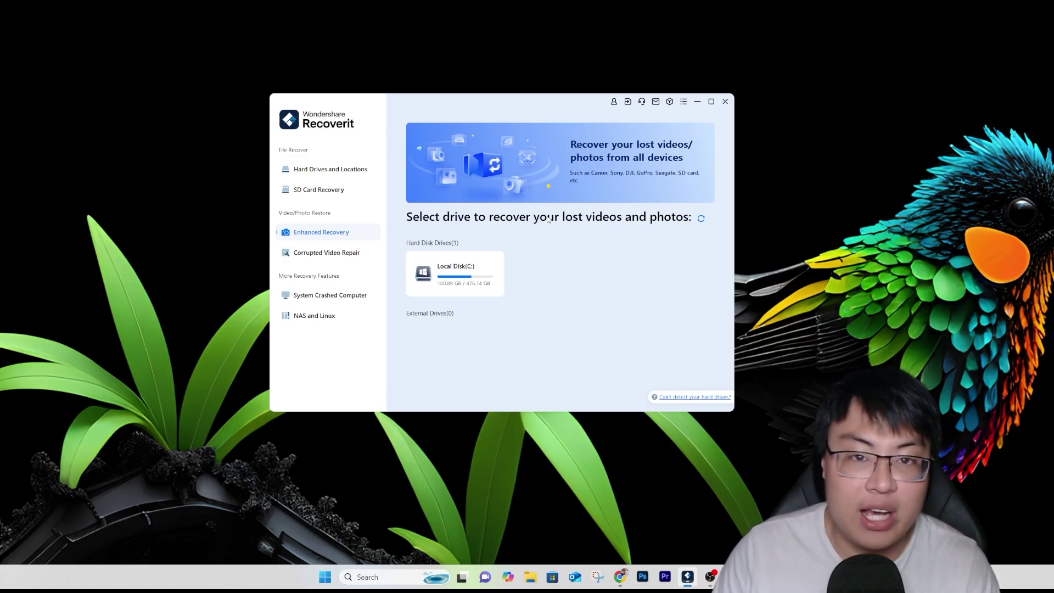
pyautogui.click(356, 253)
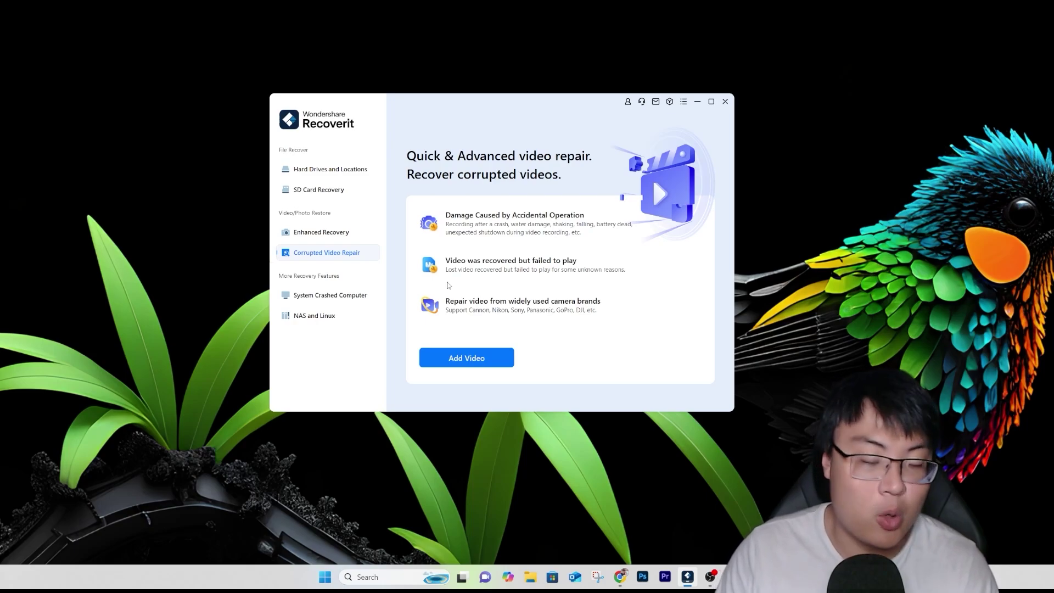
pyautogui.click(326, 302)
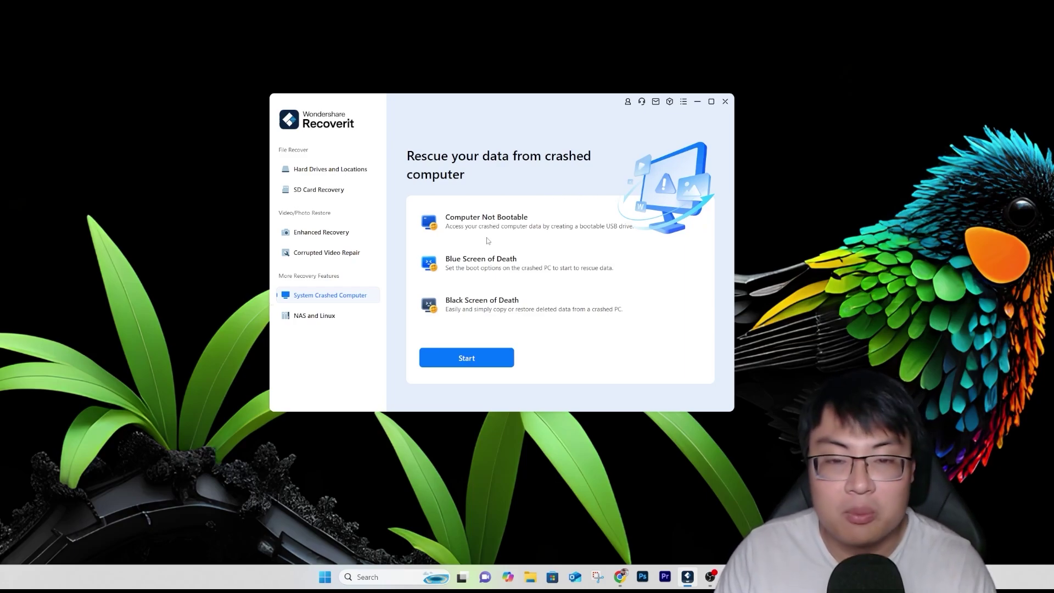
pyautogui.click(325, 317)
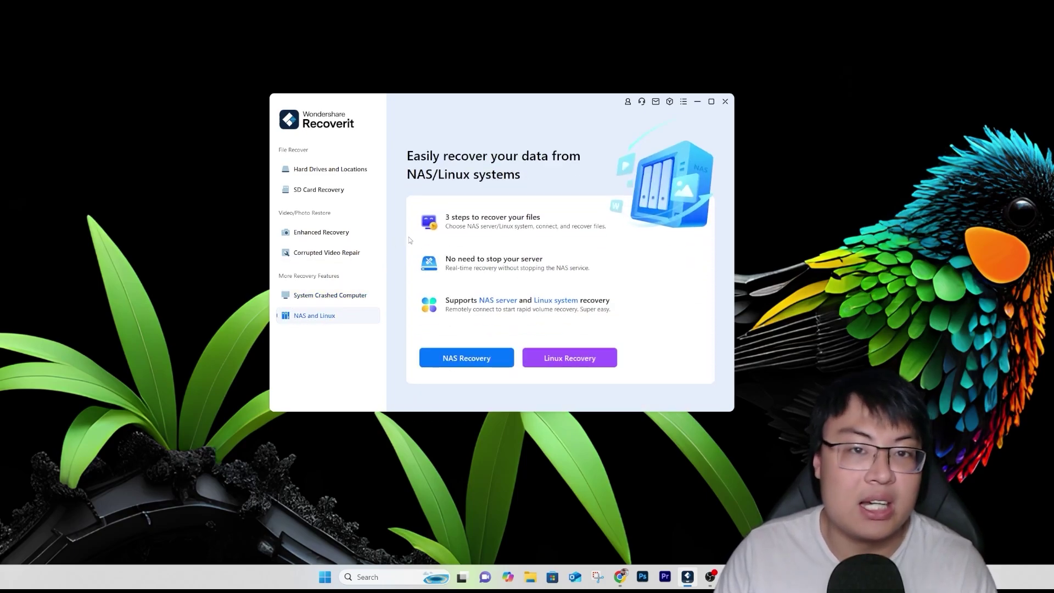
# Step: Return to Hard Drives and Locations and move the USB Drive (D:) window aside to uncover the drive list
pyautogui.click(329, 169)
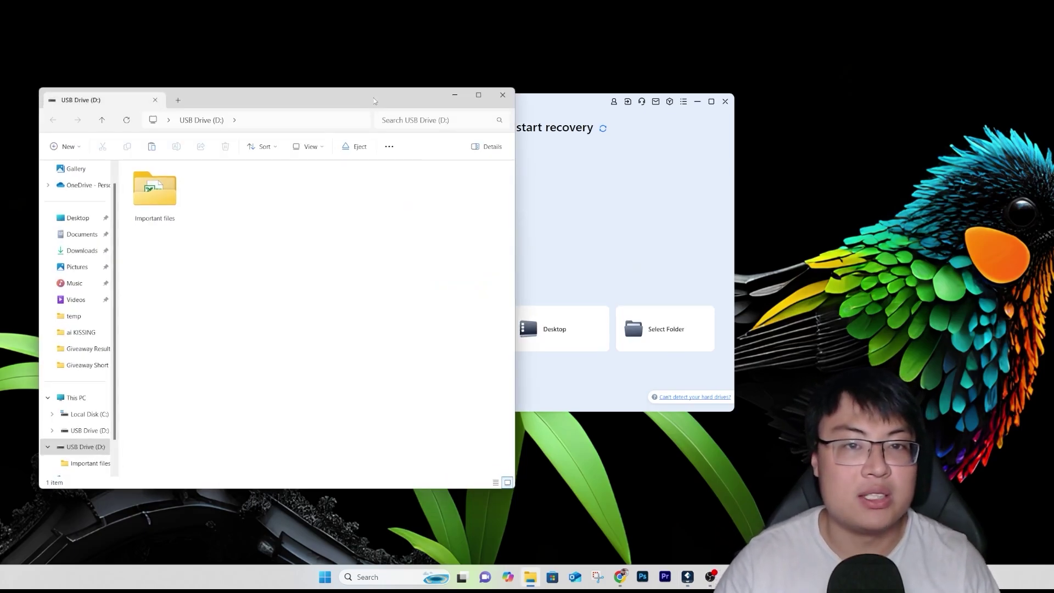
pyautogui.moveTo(373, 101); pyautogui.dragTo(816, 86)
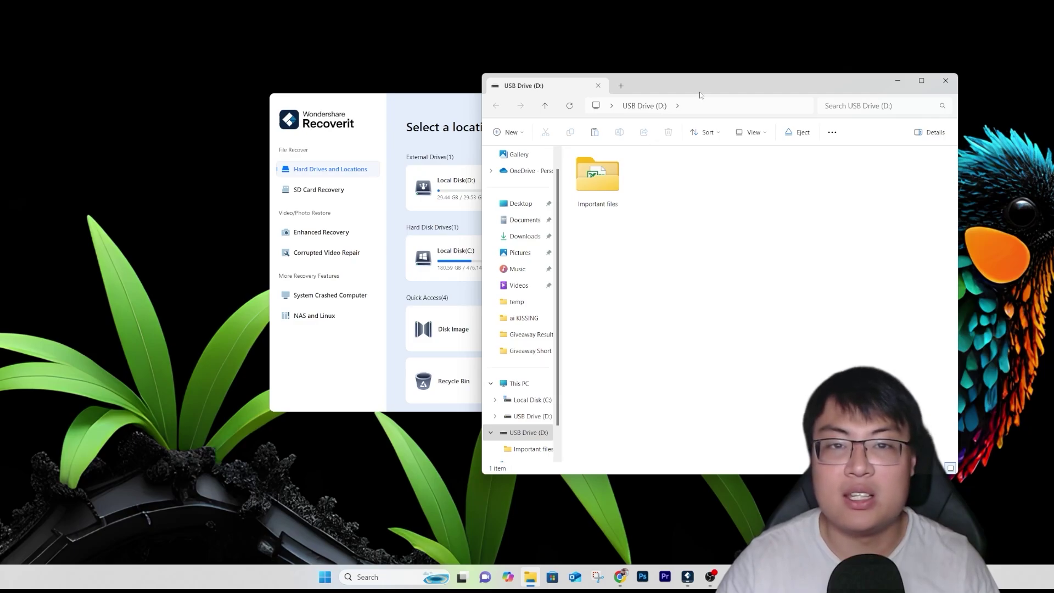
pyautogui.moveTo(701, 96); pyautogui.dragTo(906, 120)
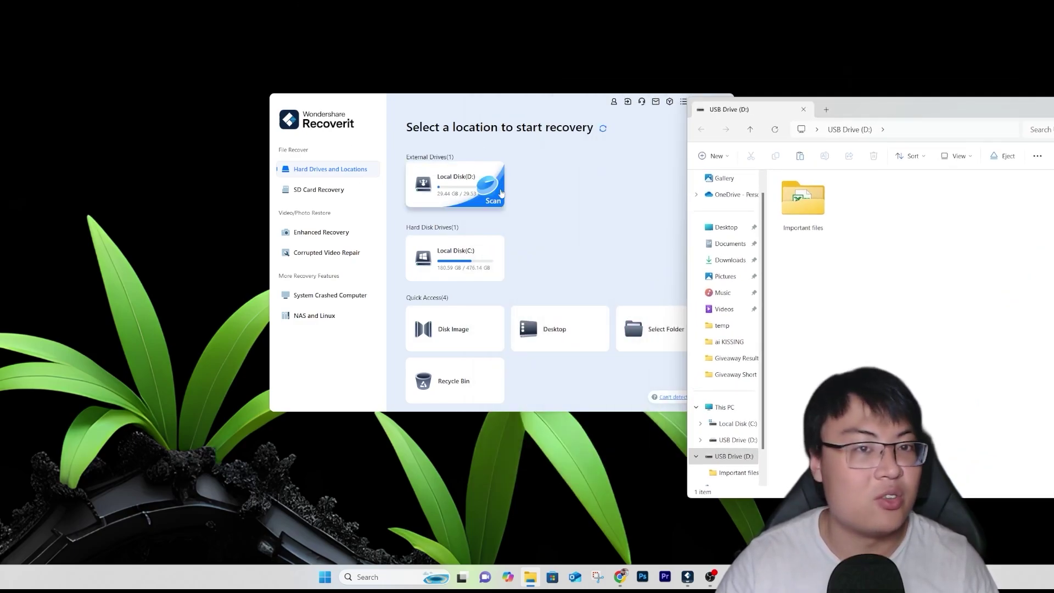
# Step: Compare how the external drive D: is offered under Hard Drives and Locations and under SD Card Recovery
pyautogui.click(467, 208)
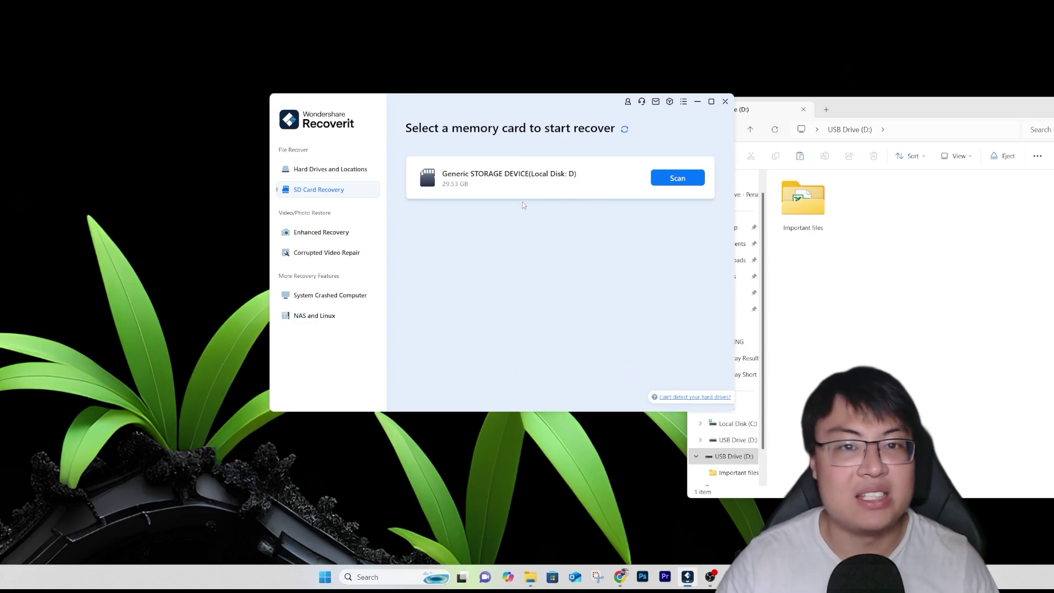
pyautogui.click(342, 174)
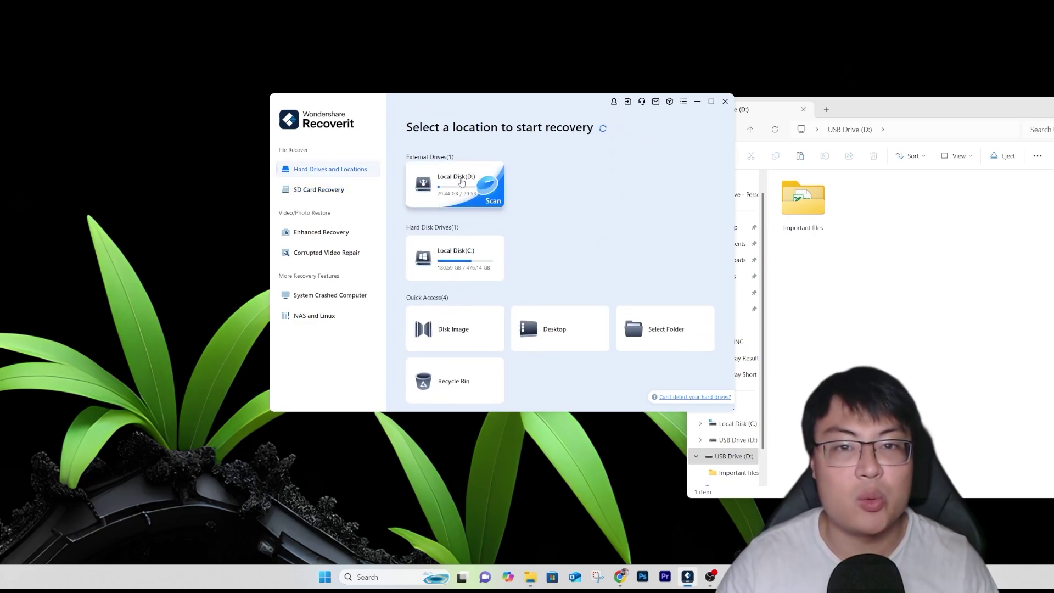
pyautogui.click(346, 187)
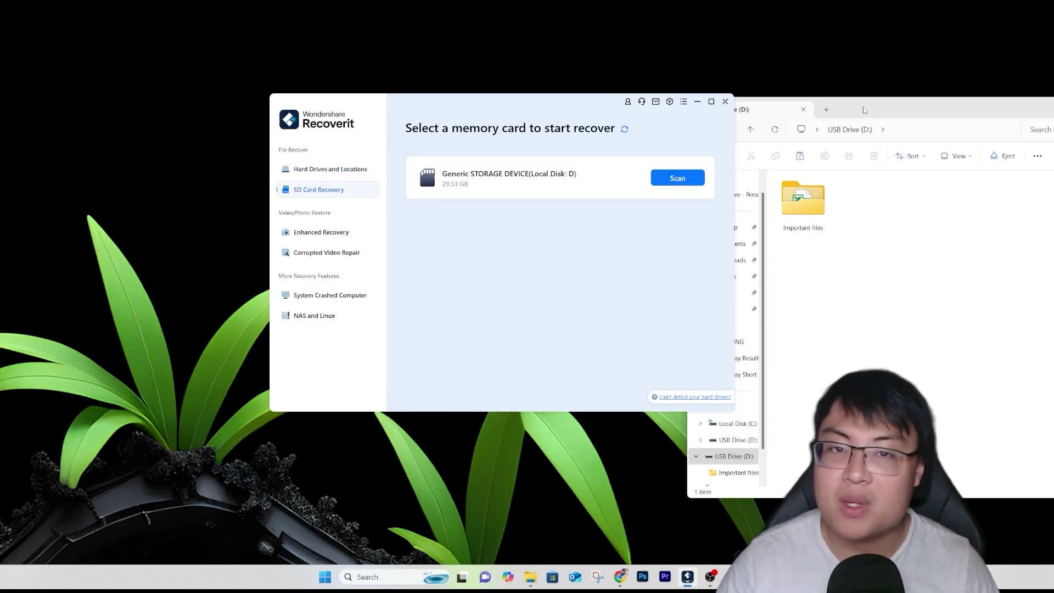
# Step: Bring the USB Drive (D:) window to the front and inspect the contents of its Important files folder
pyautogui.moveTo(863, 109); pyautogui.dragTo(469, 82)
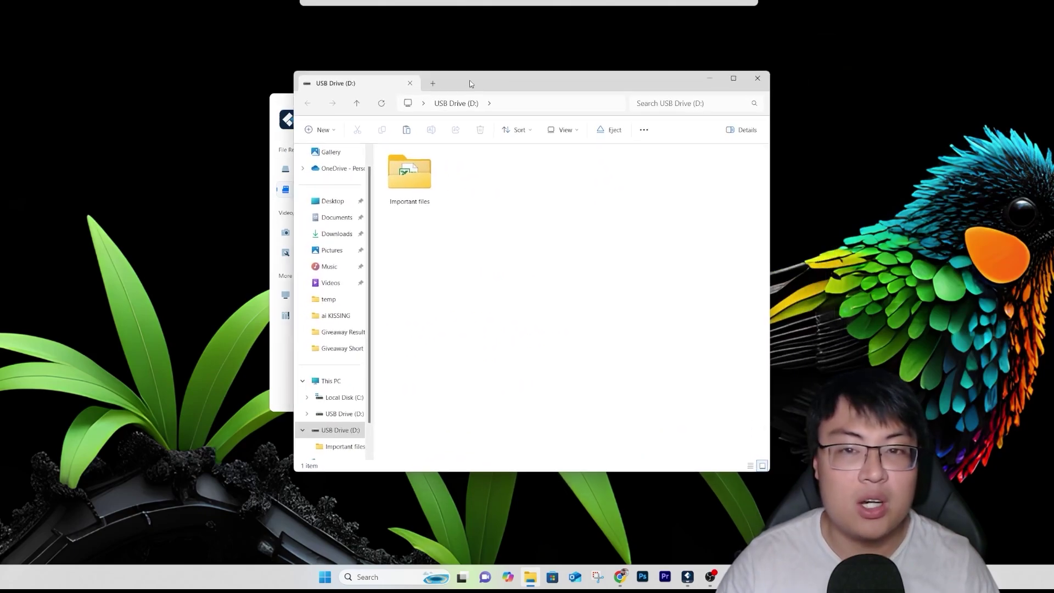
pyautogui.doubleClick(422, 173)
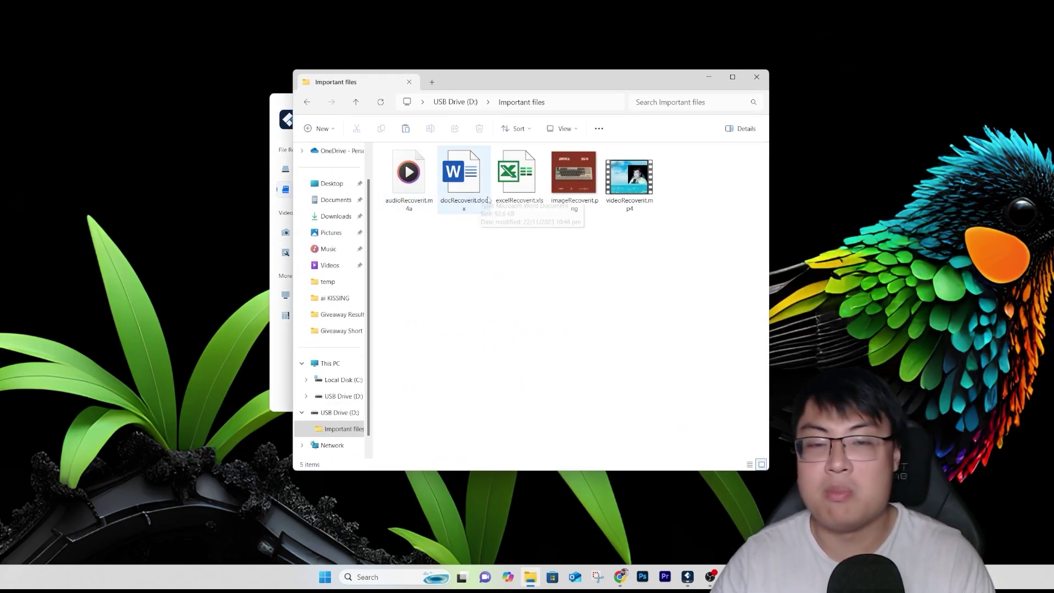
pyautogui.moveTo(533, 80); pyautogui.dragTo(442, 73)
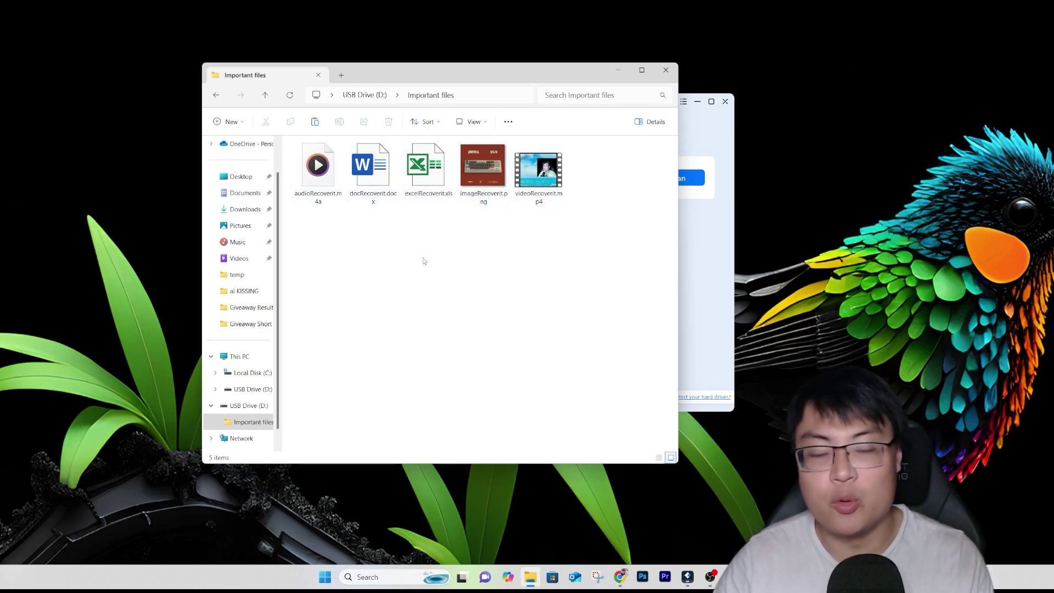
pyautogui.moveTo(479, 73); pyautogui.dragTo(505, 98)
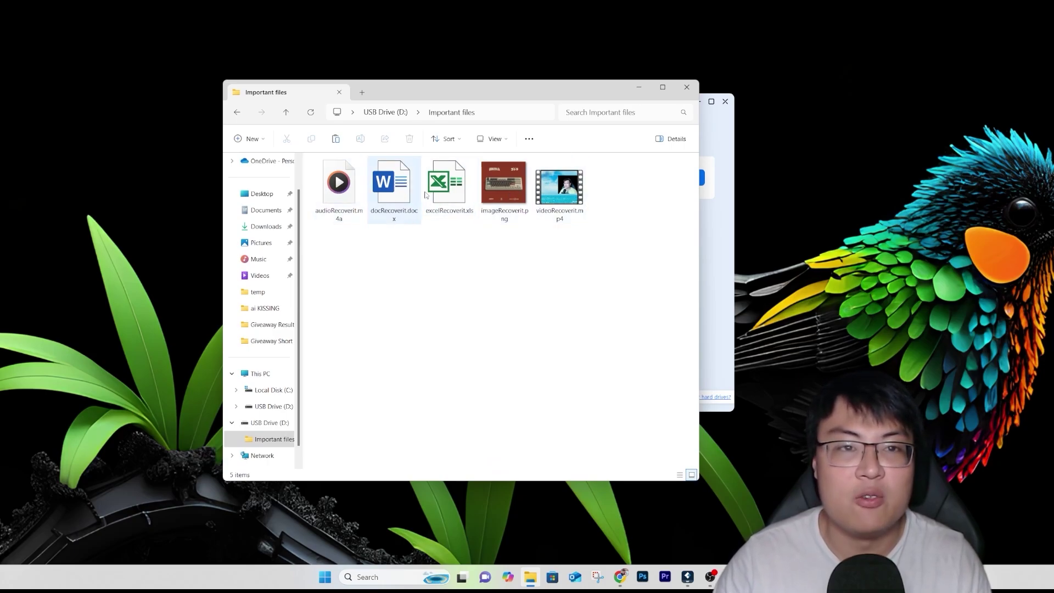
pyautogui.moveTo(476, 94); pyautogui.dragTo(505, 87)
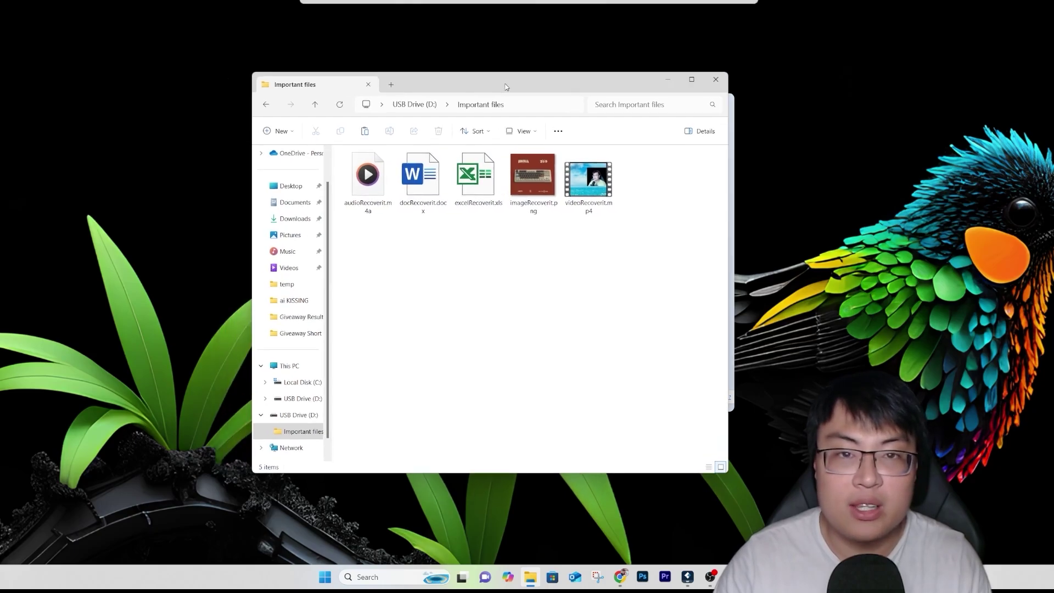
pyautogui.click(416, 106)
pyautogui.doubleClick(368, 186)
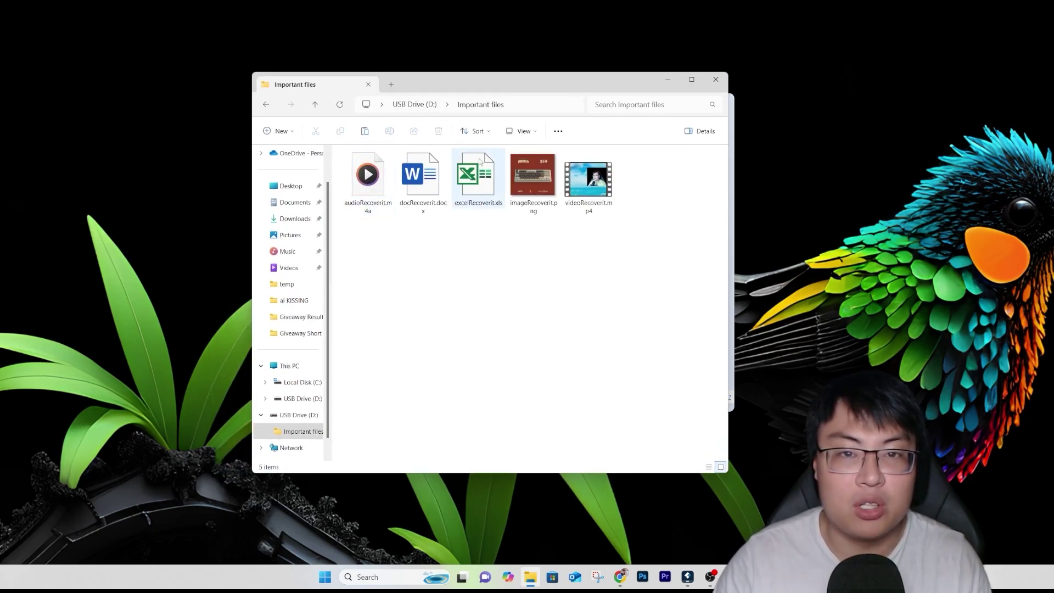
# Step: Go back to the root of USB Drive (D:) and permanently delete the Important files folder
pyautogui.click(415, 105)
pyautogui.click(438, 131)
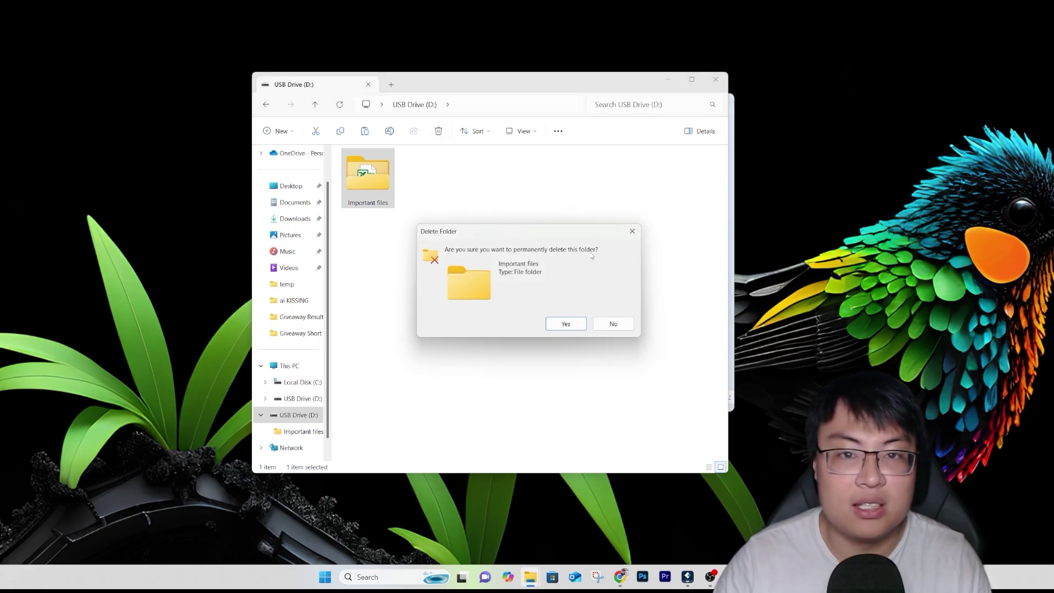
pyautogui.click(566, 324)
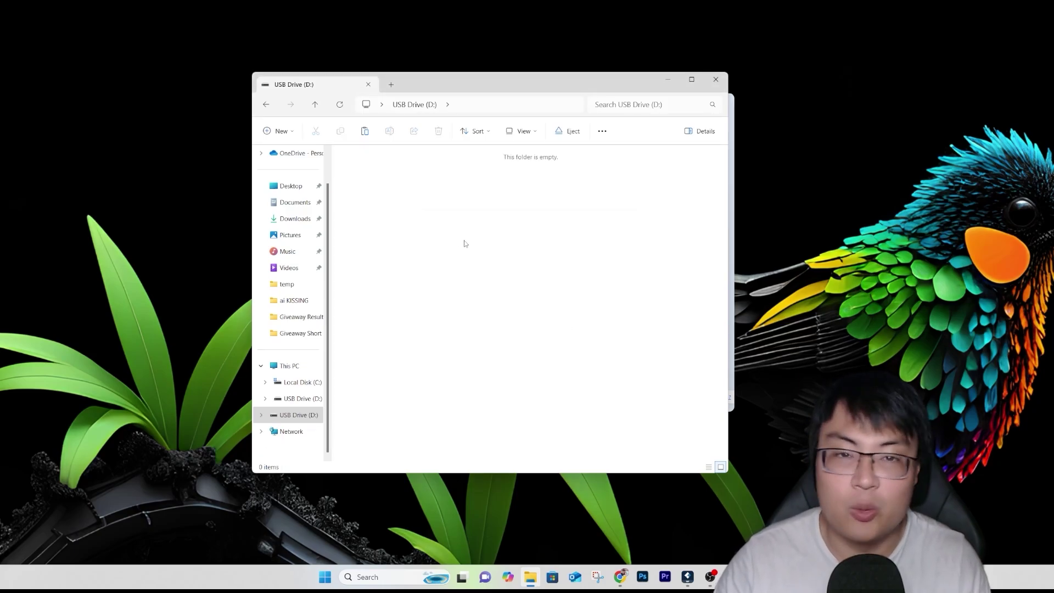
# Step: Close the USB Drive (D:) window, empty the Recycle Bin by permanently deleting Giveaway Short No Captions.mp4, and close it
pyautogui.click(716, 79)
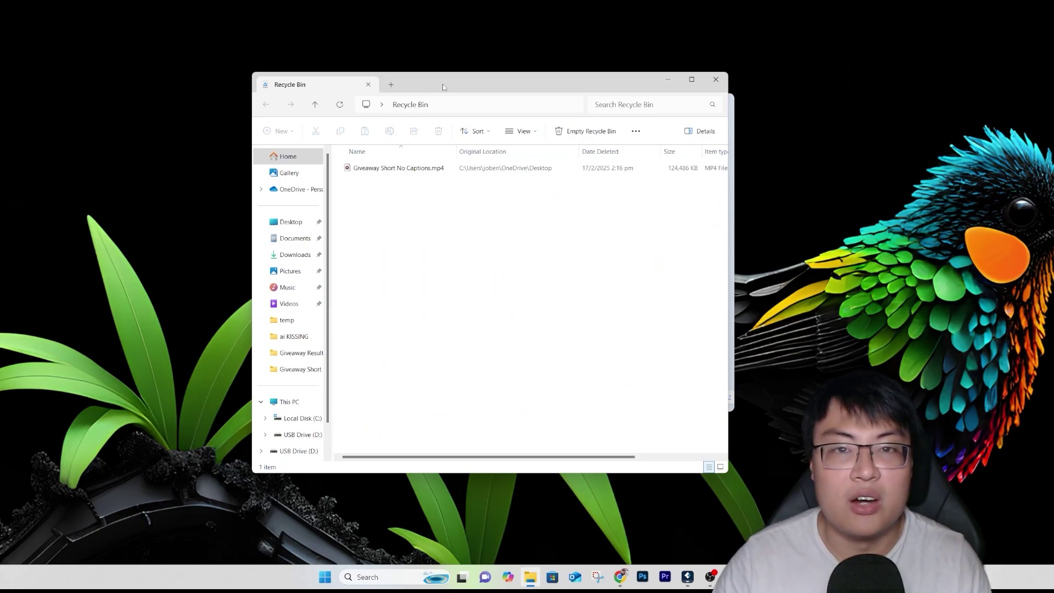
pyautogui.click(585, 131)
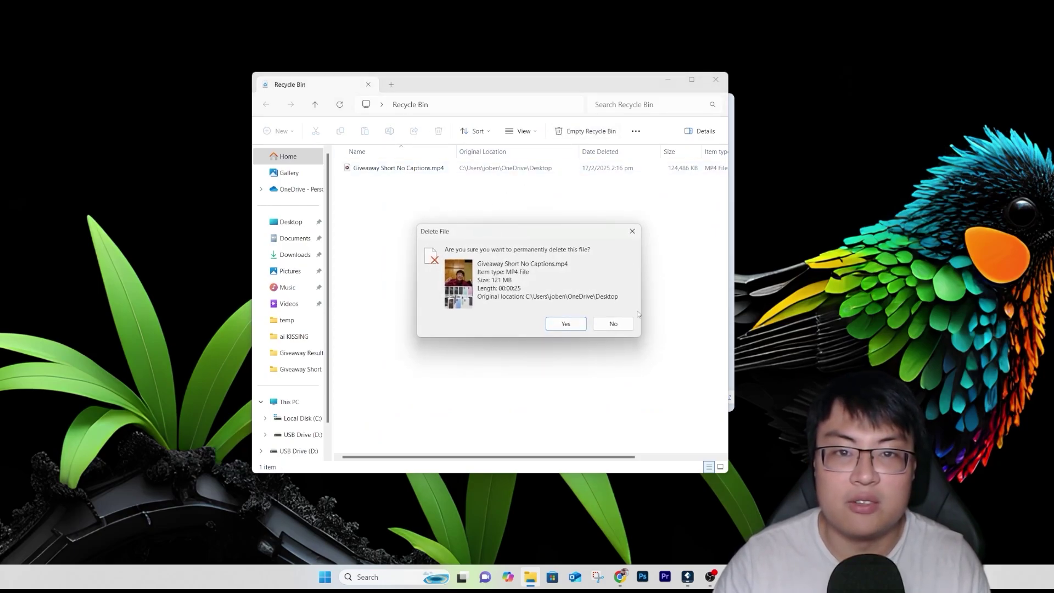
pyautogui.click(565, 322)
pyautogui.moveTo(491, 86); pyautogui.dragTo(401, 81)
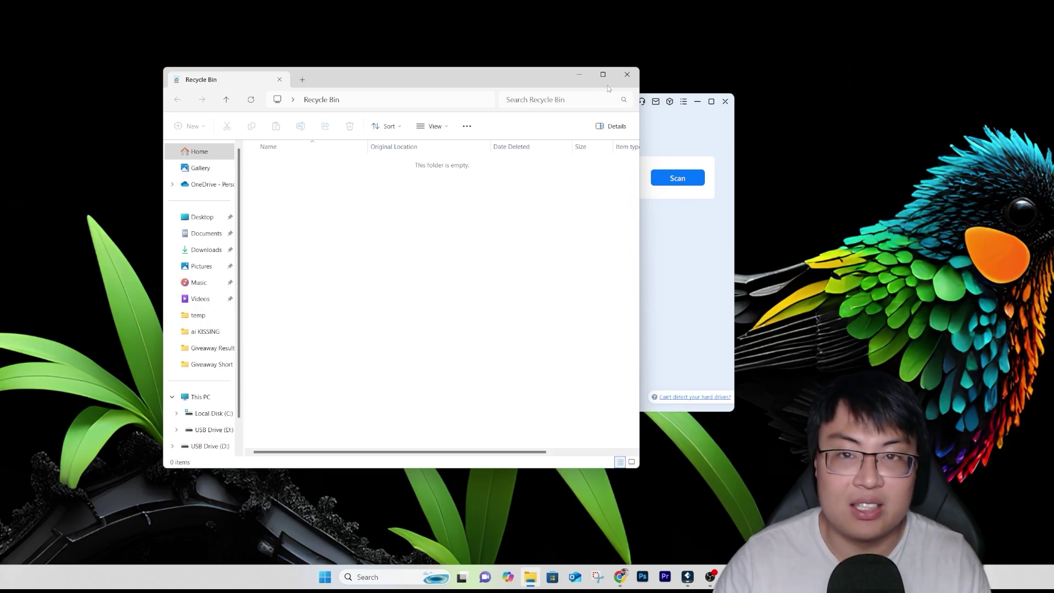
pyautogui.click(627, 74)
# Step: Open USB Drive (D:) in File Explorer to check its contents and move the window aside
pyautogui.click(530, 575)
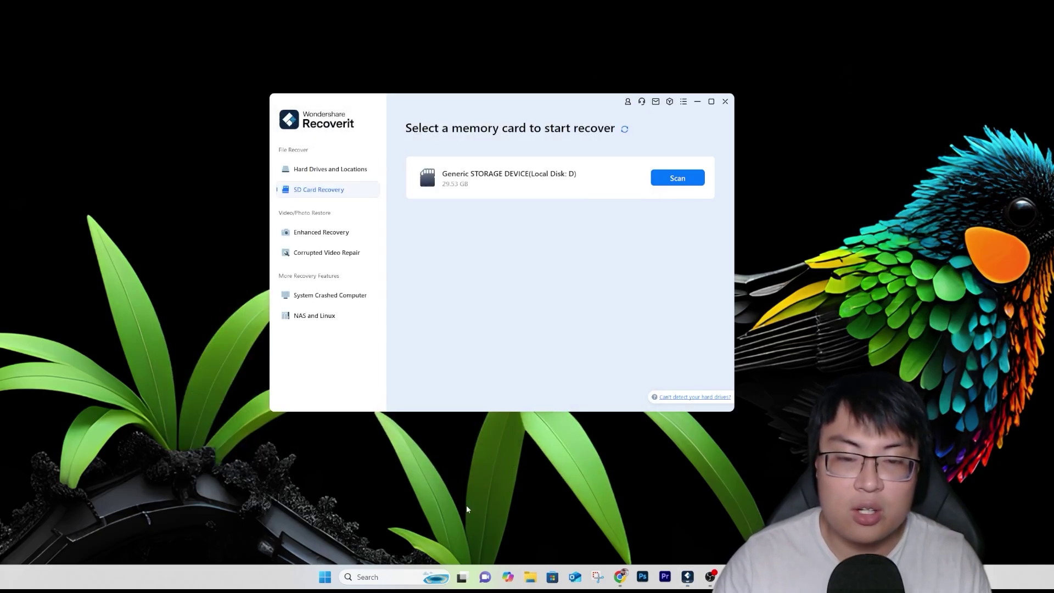
pyautogui.doubleClick(453, 182)
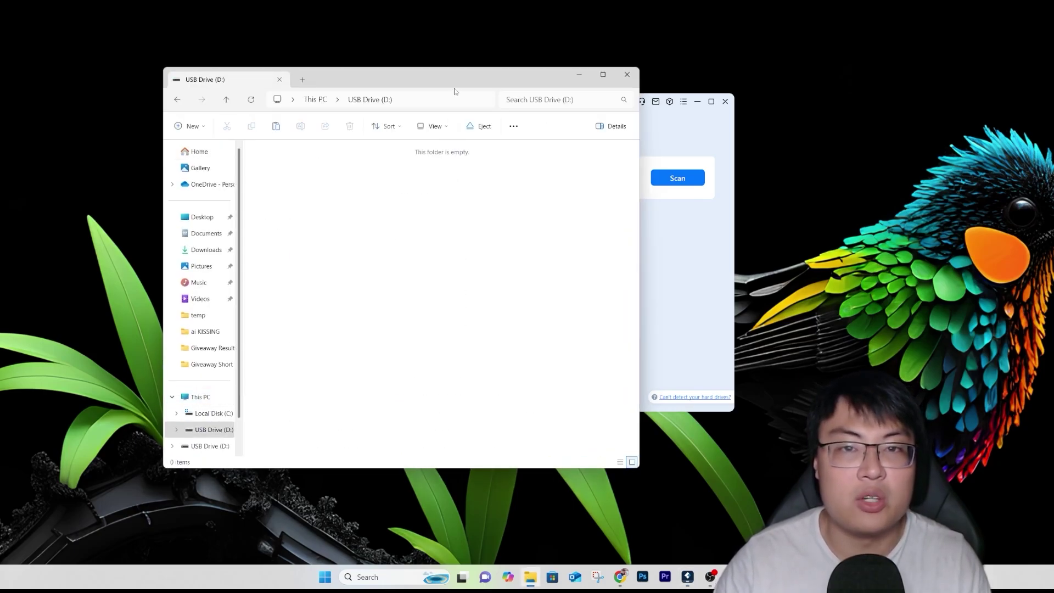
pyautogui.moveTo(453, 79); pyautogui.dragTo(677, 76)
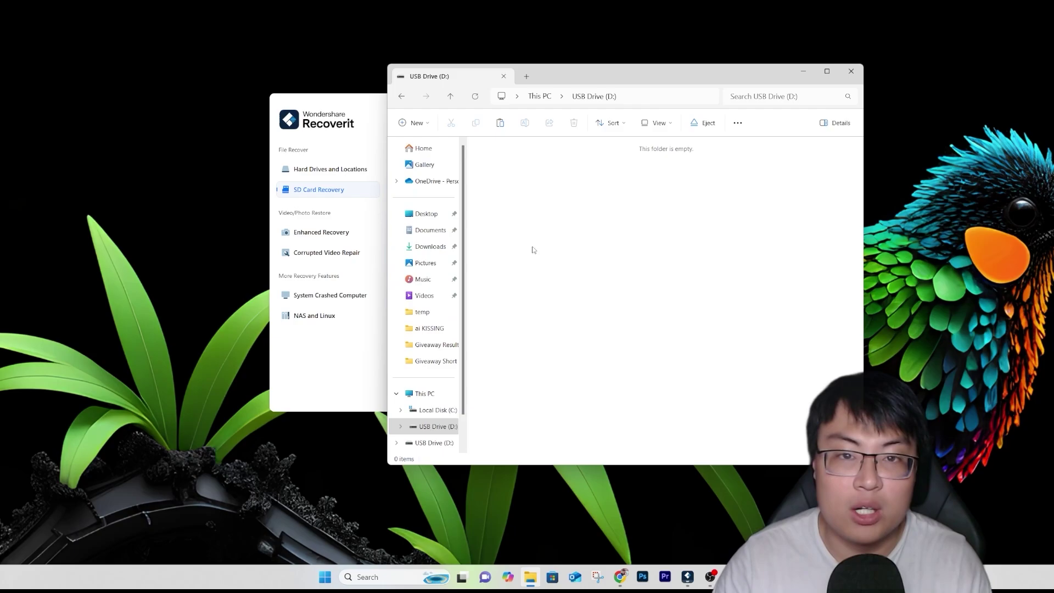
# Step: View the OneDrive Desktop folder and the Home page in File Explorer, and close the window
pyautogui.click(431, 180)
pyautogui.doubleClick(511, 190)
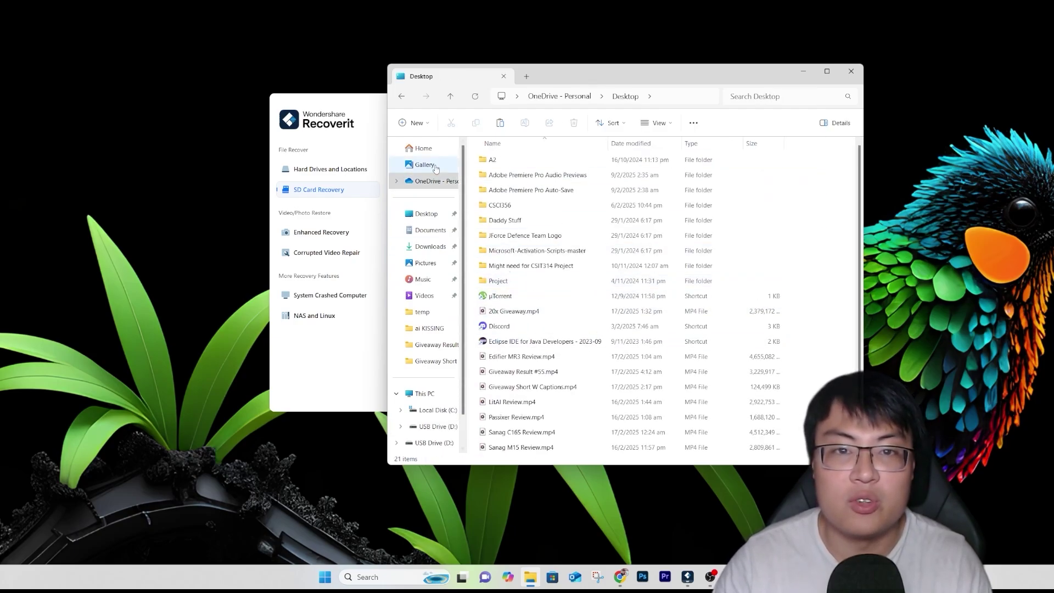
pyautogui.click(421, 148)
pyautogui.click(850, 71)
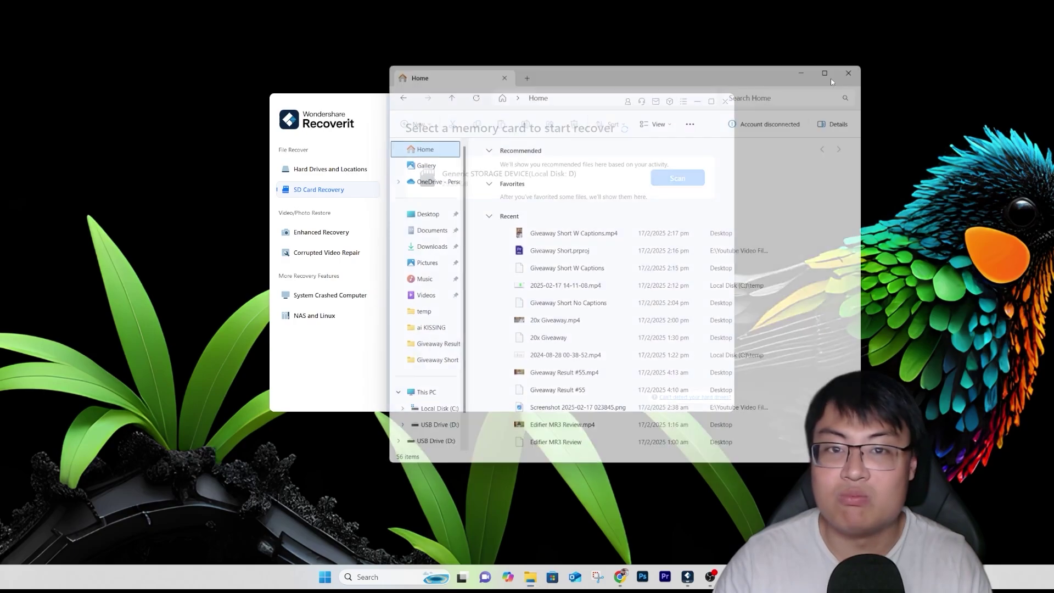
# Step: Reopen File Explorer, check the contents of USB Drive (D:) through This PC, and close the window
pyautogui.click(531, 577)
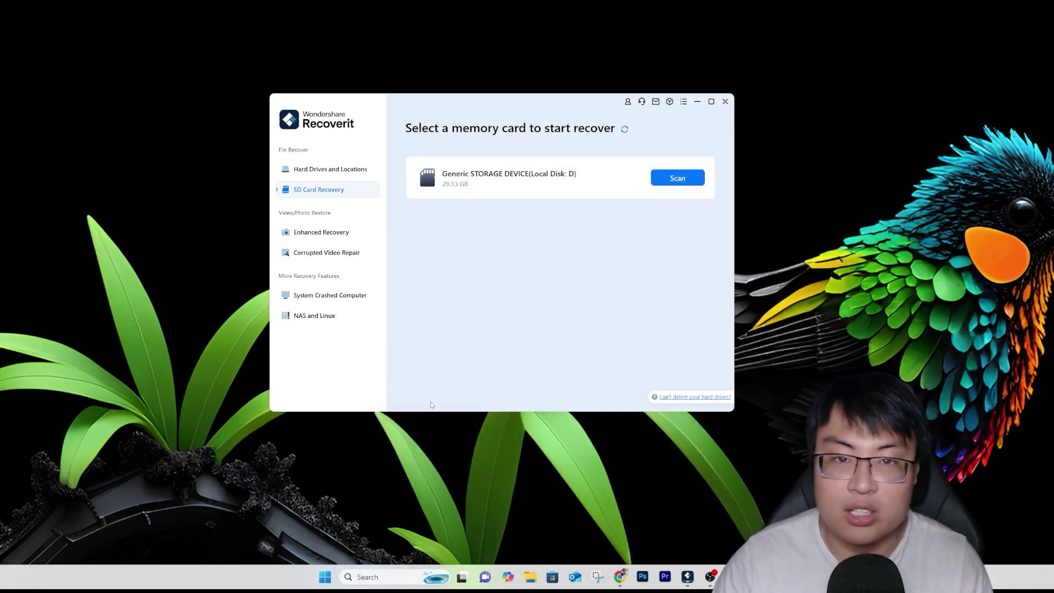
pyautogui.click(425, 394)
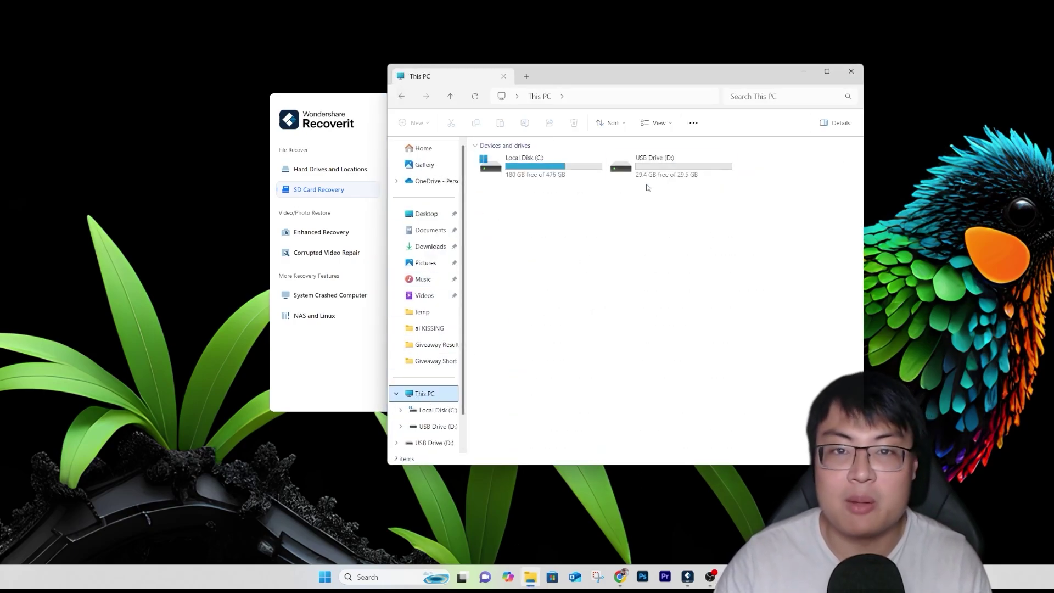
pyautogui.click(438, 426)
pyautogui.moveTo(605, 73); pyautogui.dragTo(516, 88)
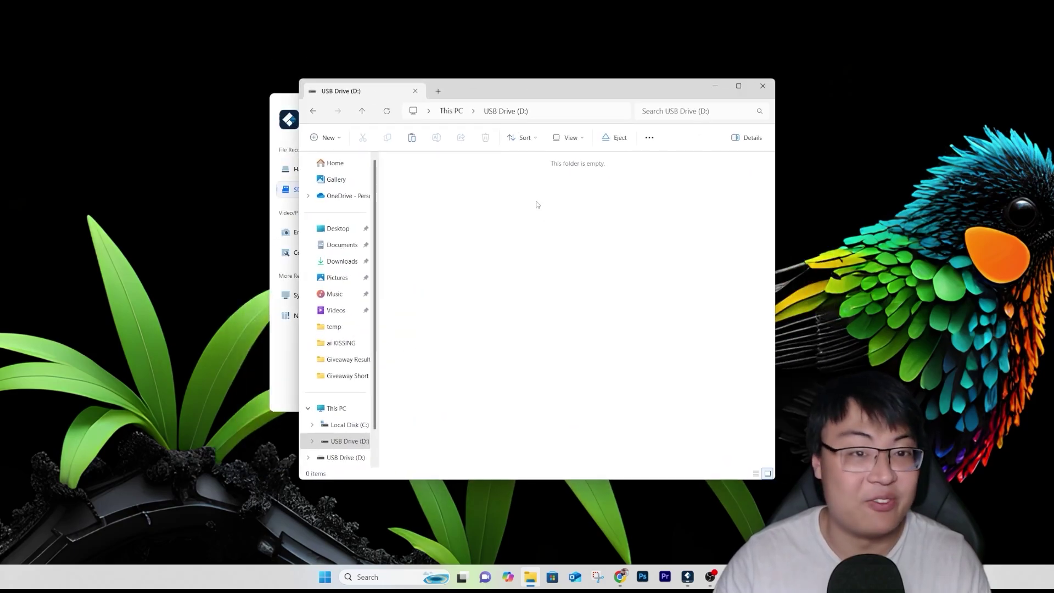
pyautogui.click(762, 86)
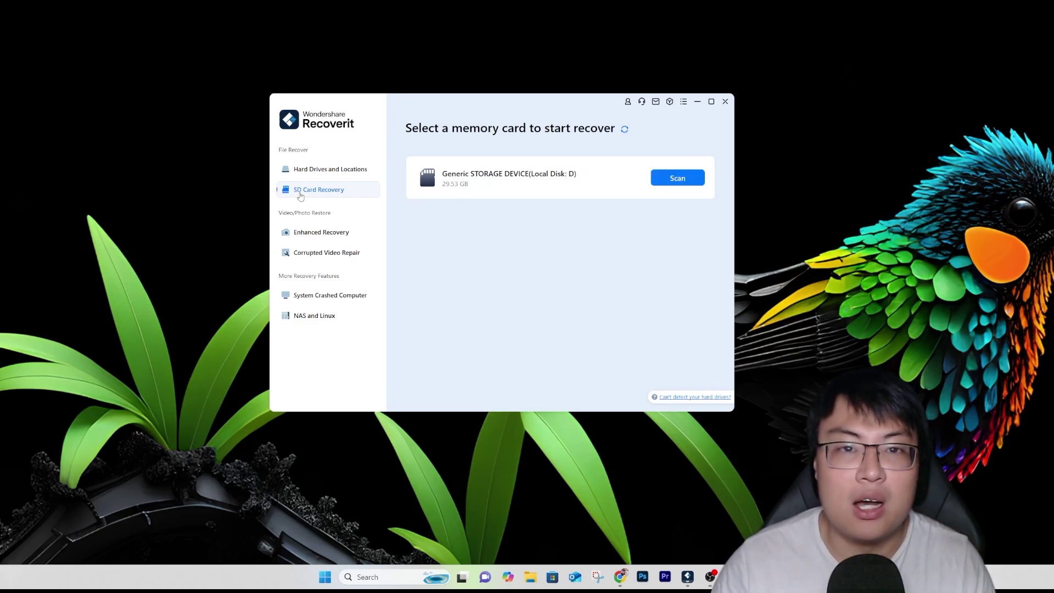
# Step: Scan Generic STORAGE DEVICE (Local Disk: D) with SD Card Recovery and open the Important files folder in the results
pyautogui.click(680, 179)
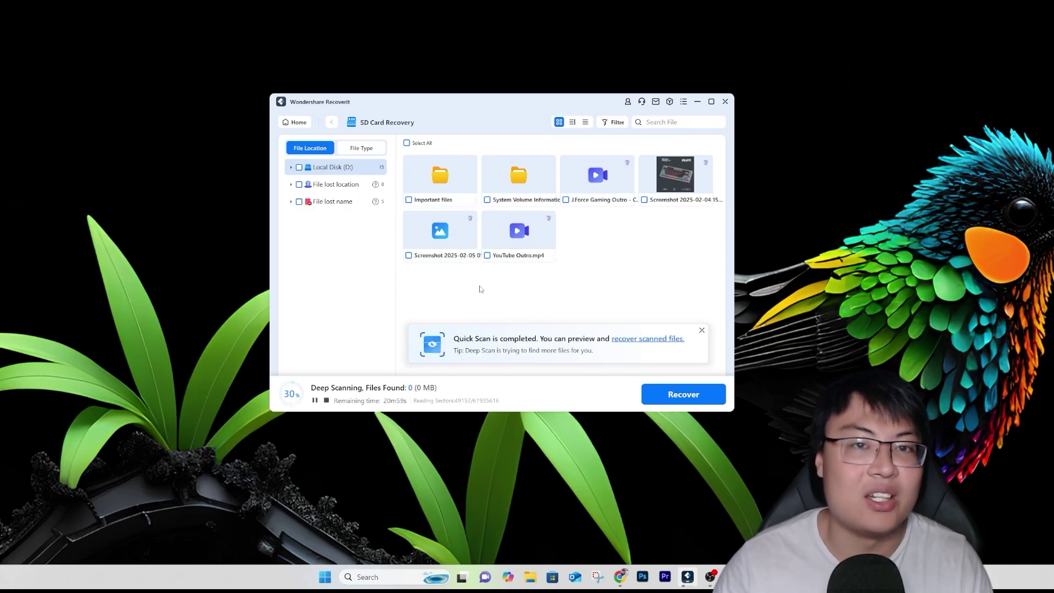
pyautogui.moveTo(657, 198)
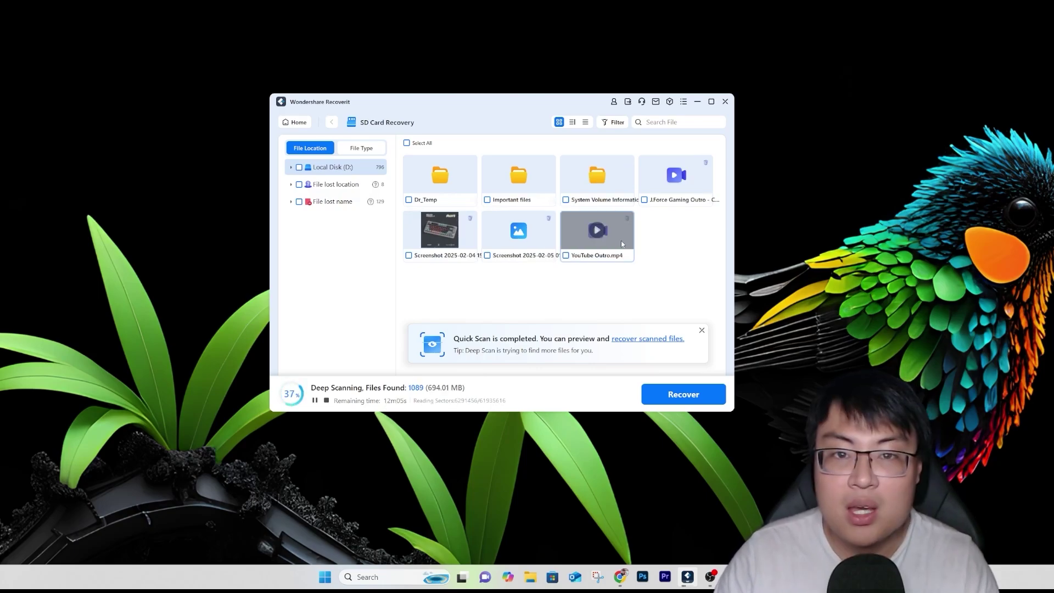
pyautogui.doubleClick(500, 184)
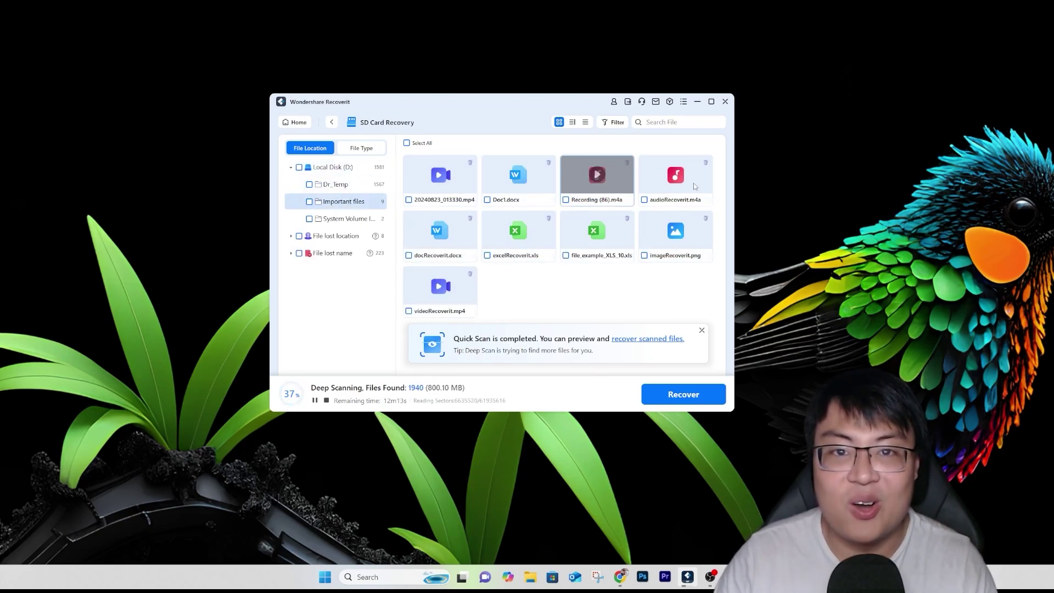
# Step: Dismiss the Quick Scan notice and compare the scanned contents of the System Volume Information and Important files folders
pyautogui.click(701, 330)
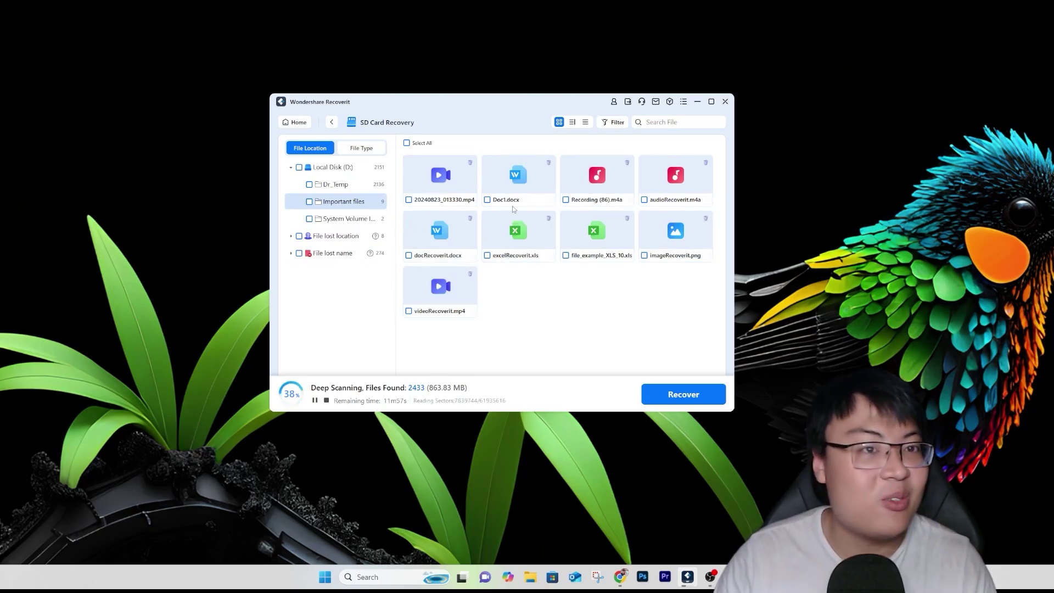
pyautogui.click(336, 218)
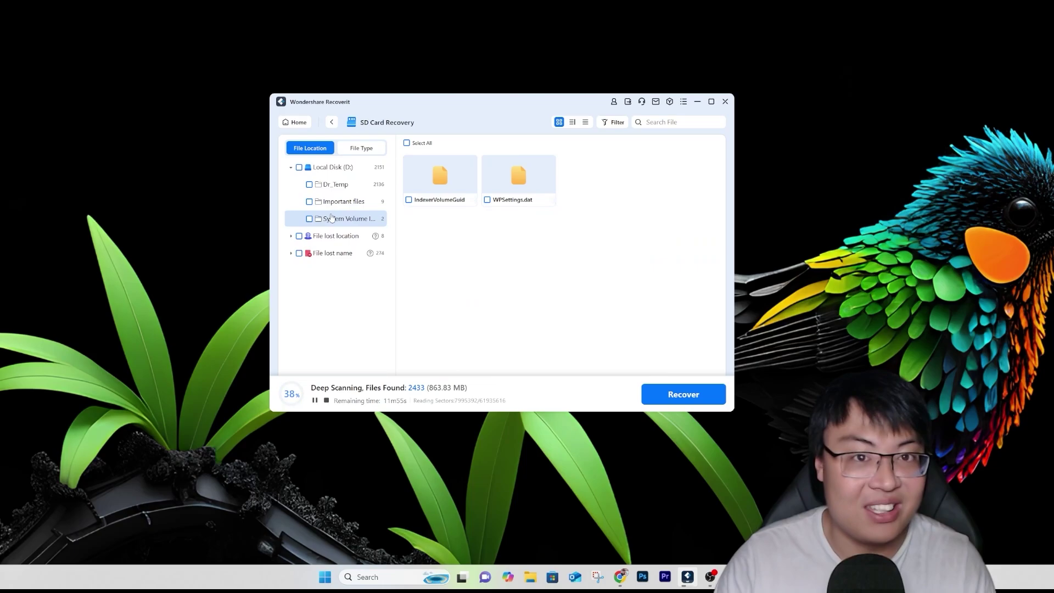
pyautogui.click(332, 206)
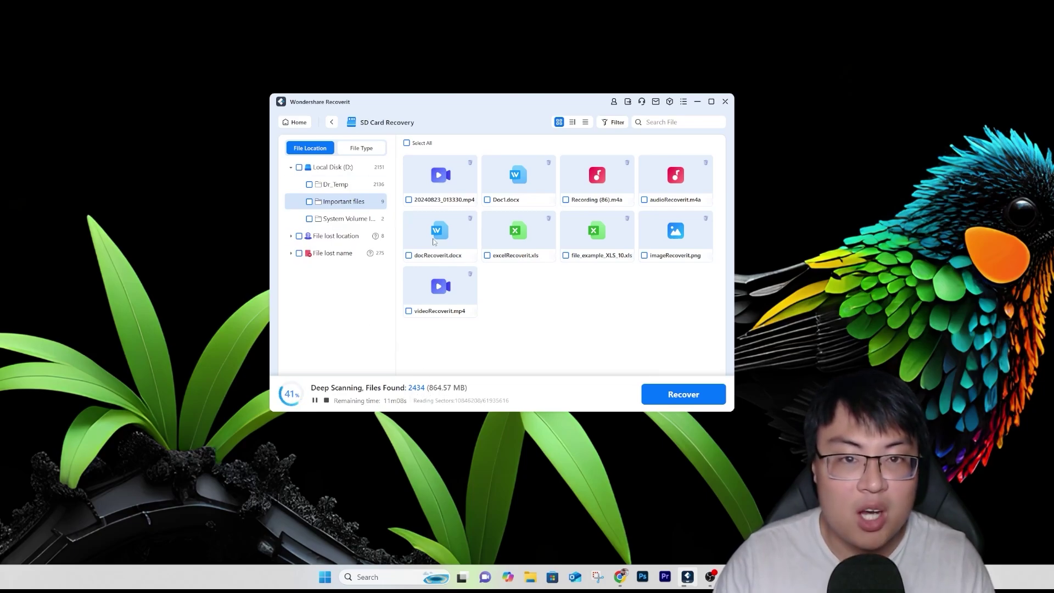
# Step: Check in File Explorer what USB Drive (D:) contains while the deep scan runs, and close the window
pyautogui.click(530, 574)
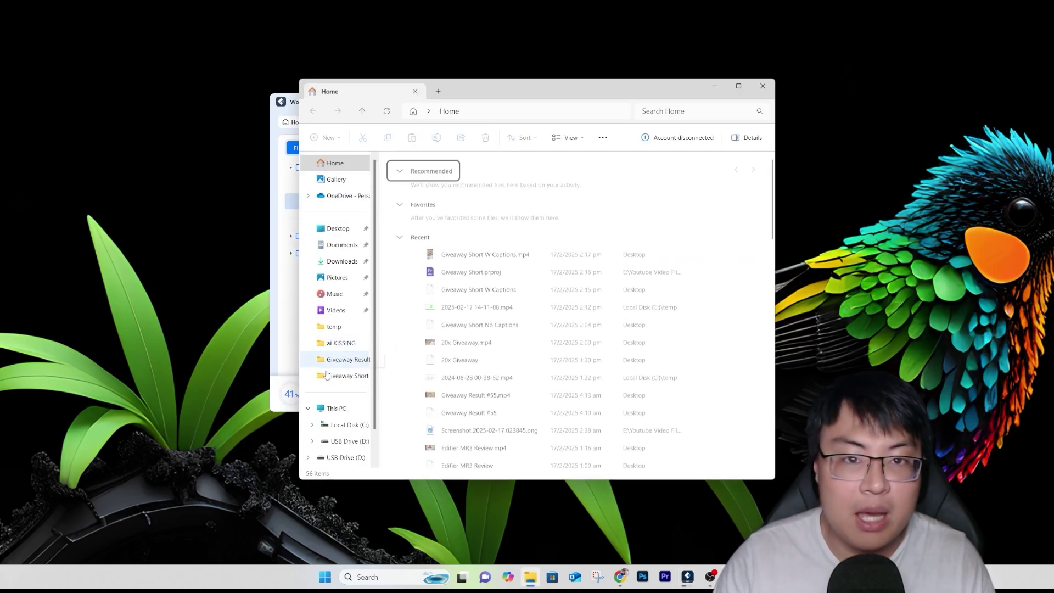
pyautogui.click(345, 424)
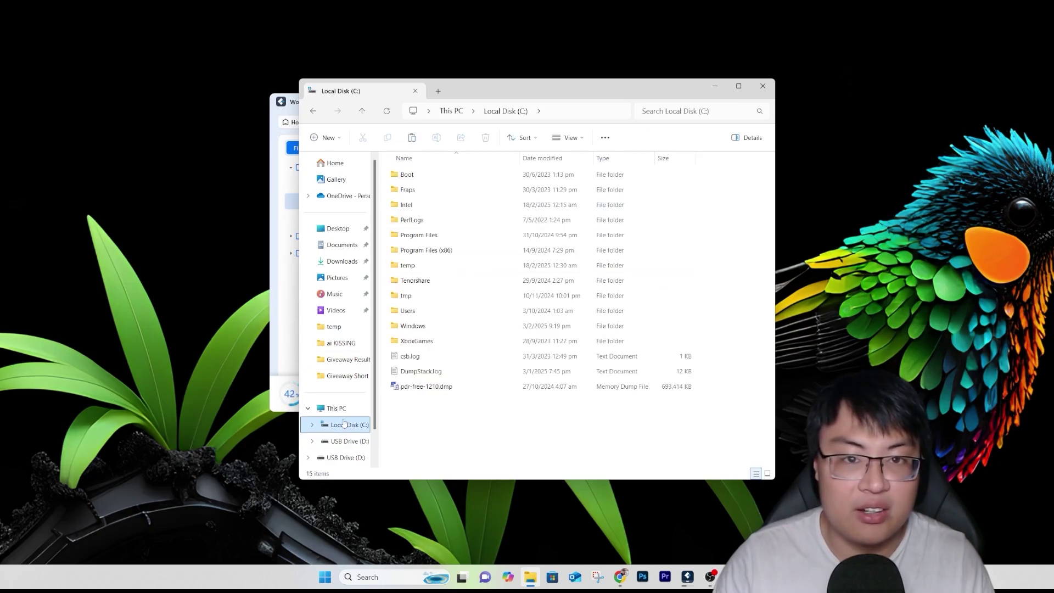
pyautogui.click(336, 407)
pyautogui.click(554, 181)
pyautogui.doubleClick(554, 181)
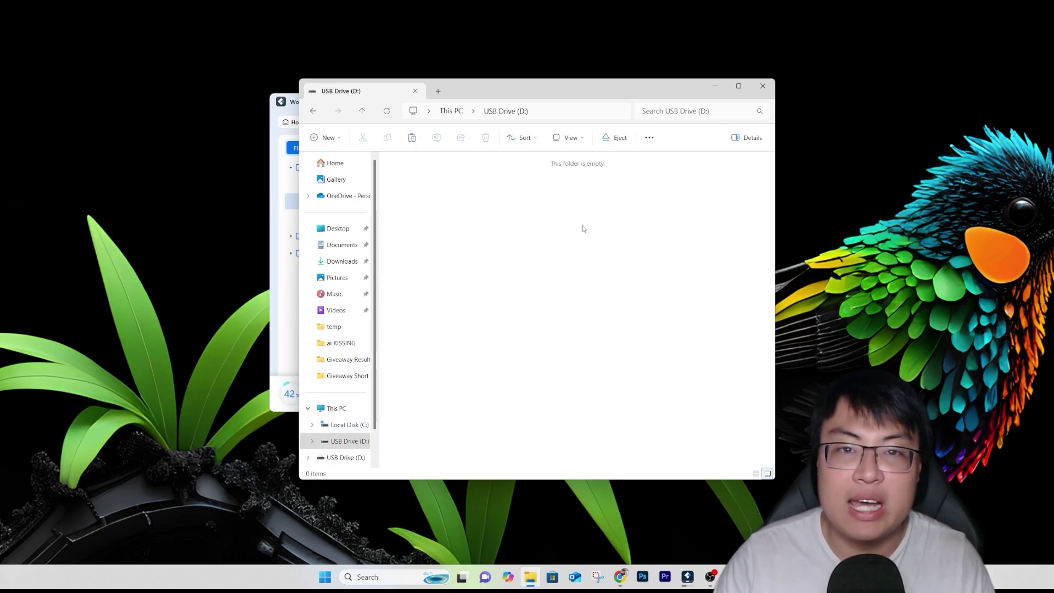
pyautogui.click(762, 85)
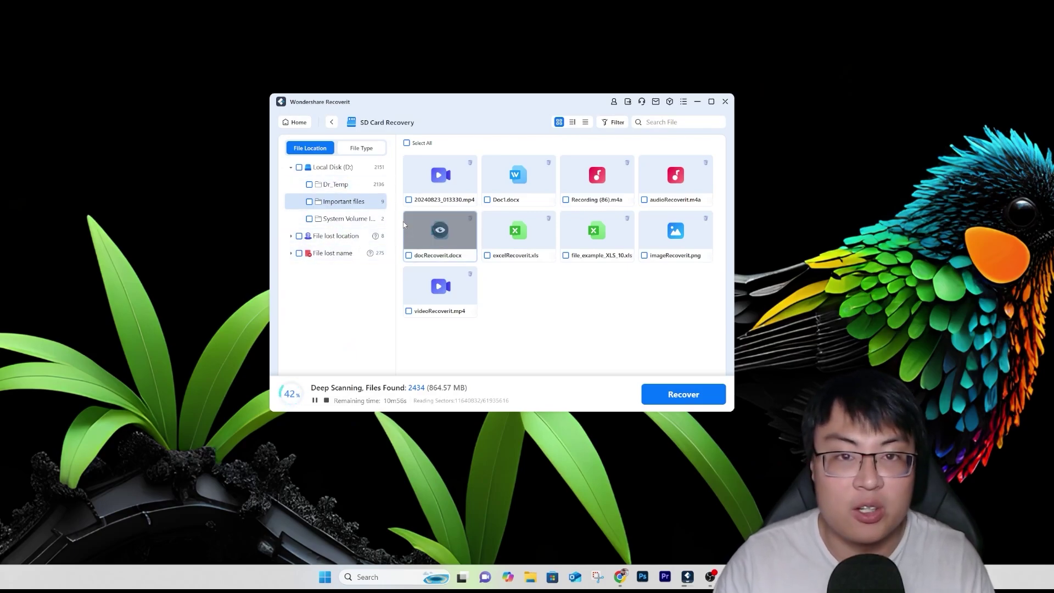
# Step: Stop the deep scan before it finishes and dismiss the scan summary
pyautogui.click(326, 400)
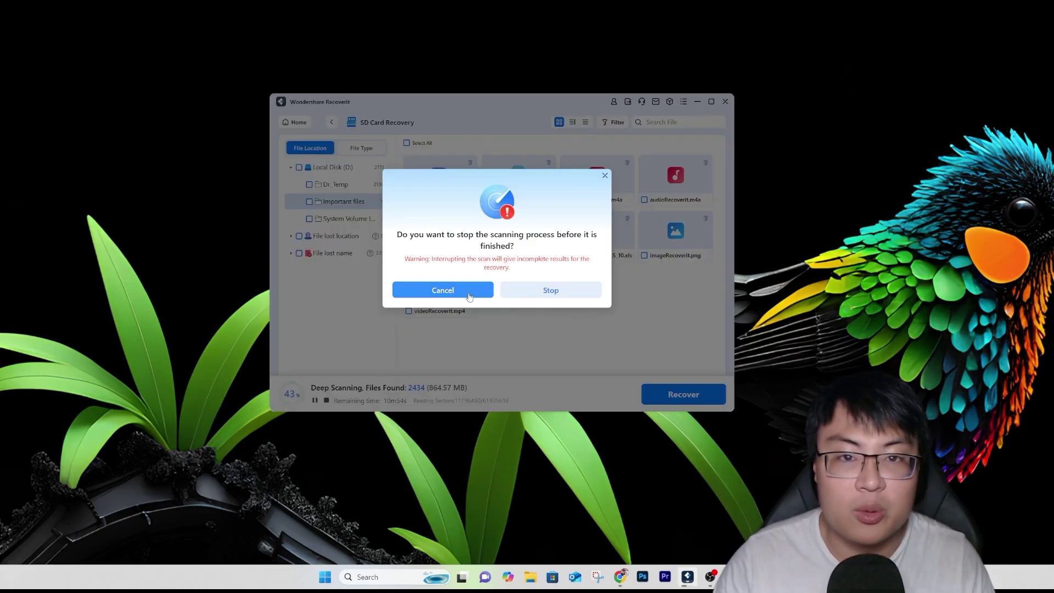
pyautogui.click(527, 290)
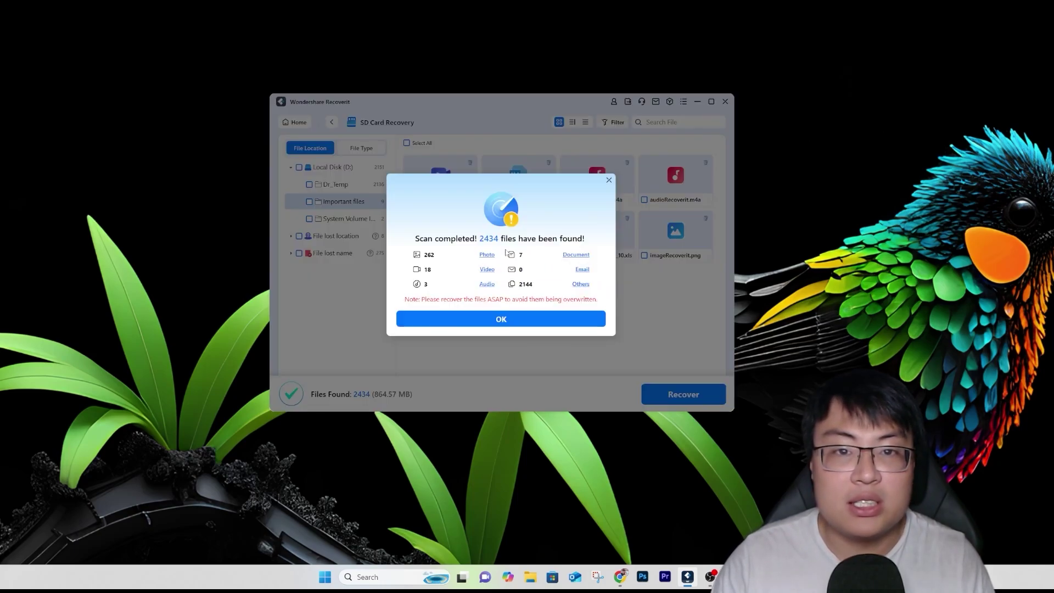
pyautogui.click(608, 181)
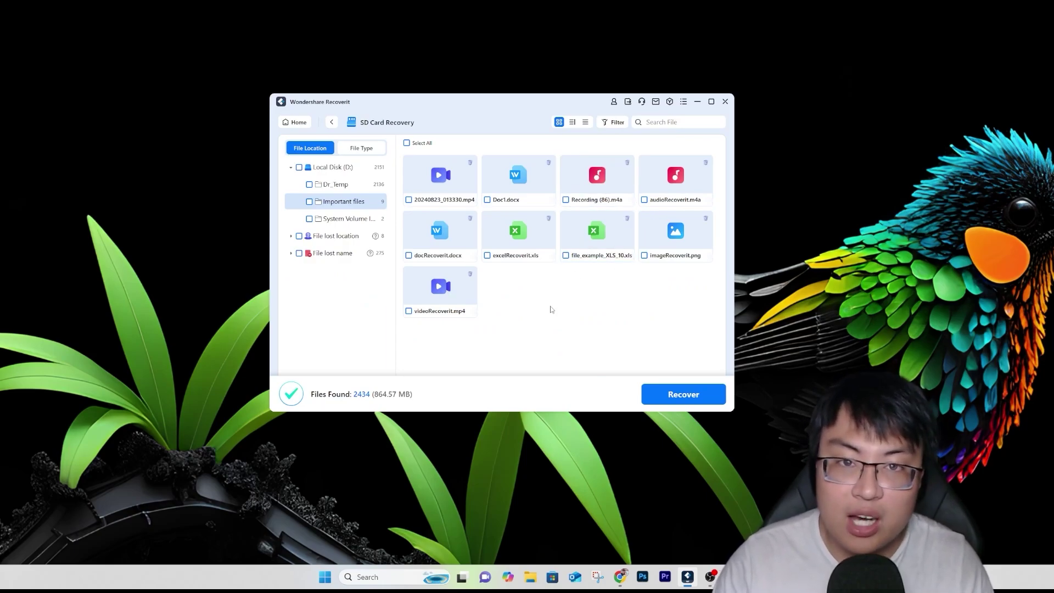
# Step: Mark audioRecoverit.m4a, docRecoverit.docx, excelRecoverit.xls, imageRecoverit.png and videoRecoverit.mp4 in the Important files folder for recovery
pyautogui.click(645, 200)
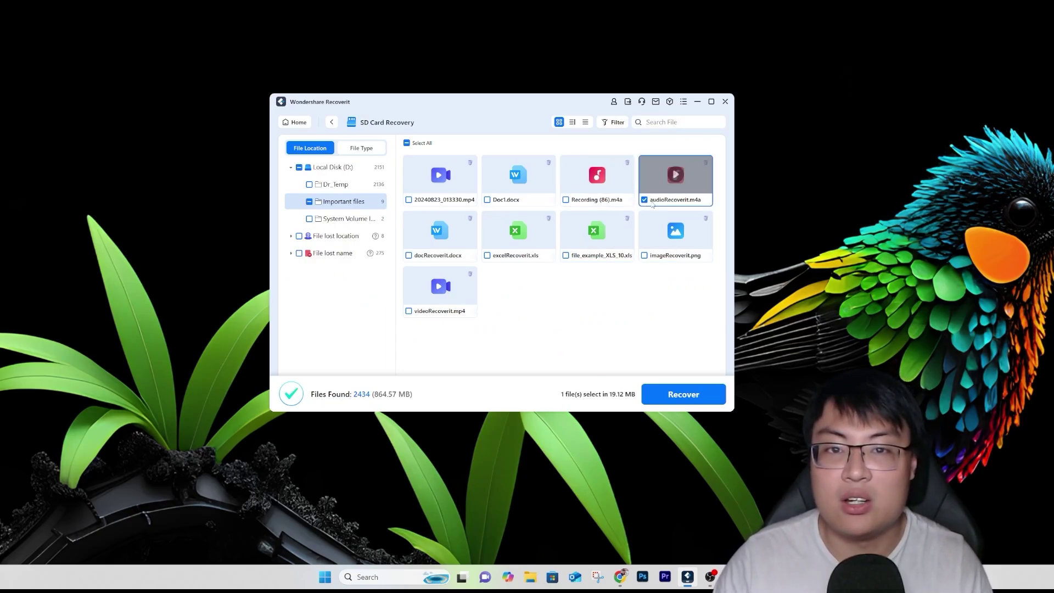
pyautogui.click(408, 255)
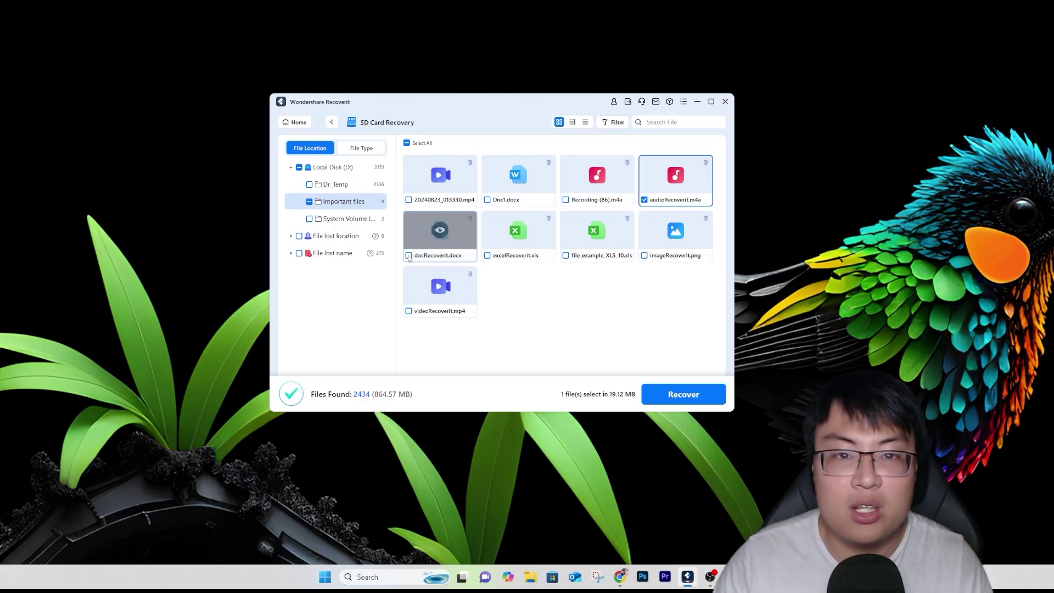
pyautogui.click(487, 256)
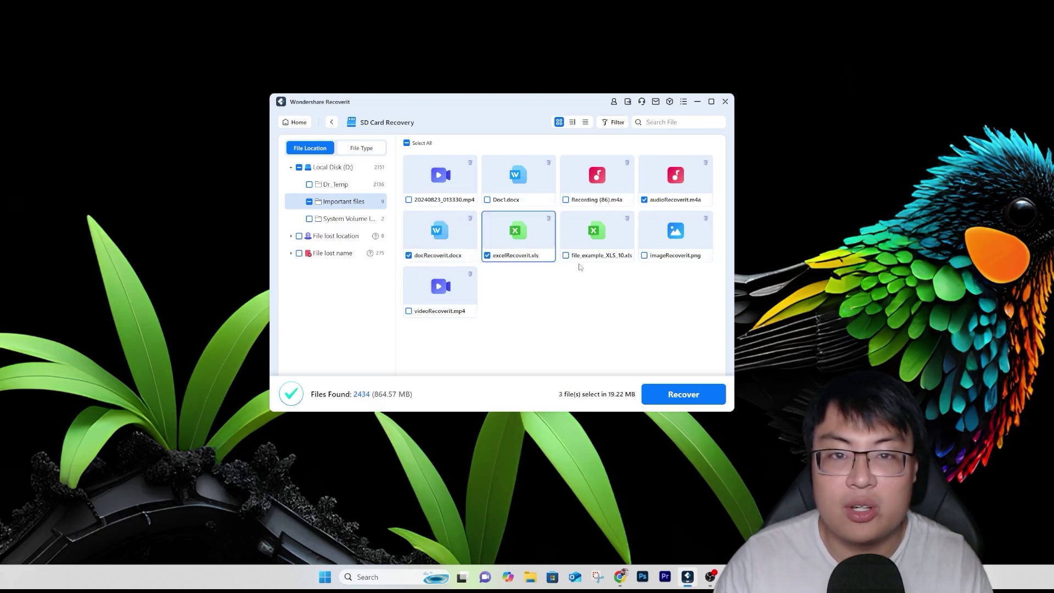
pyautogui.click(645, 255)
pyautogui.click(408, 311)
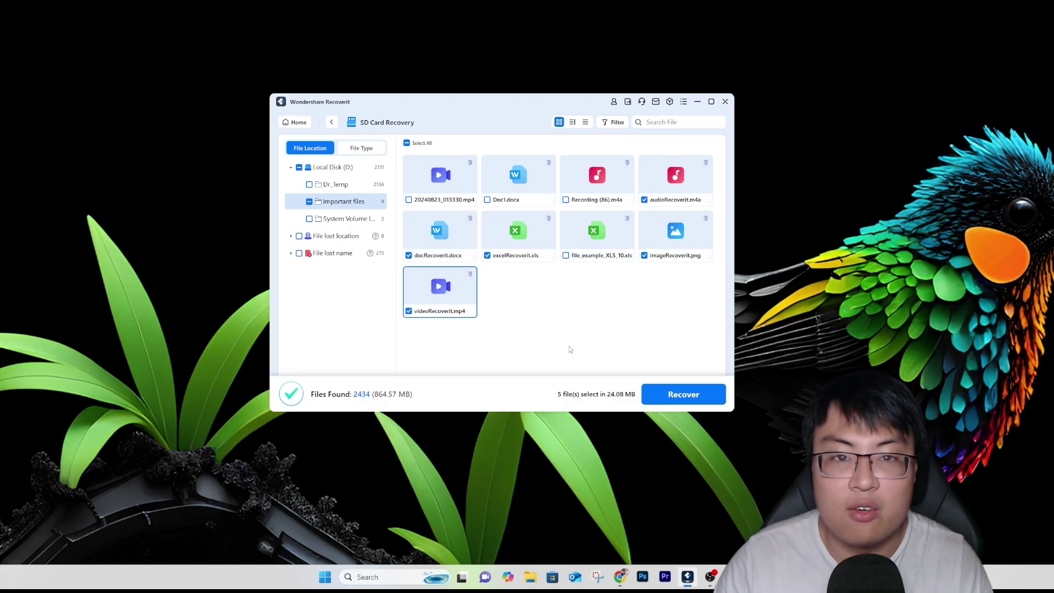
# Step: Start recovering the marked files, look through the folders on Local Disk (C:), and select that disk as the save location
pyautogui.click(676, 394)
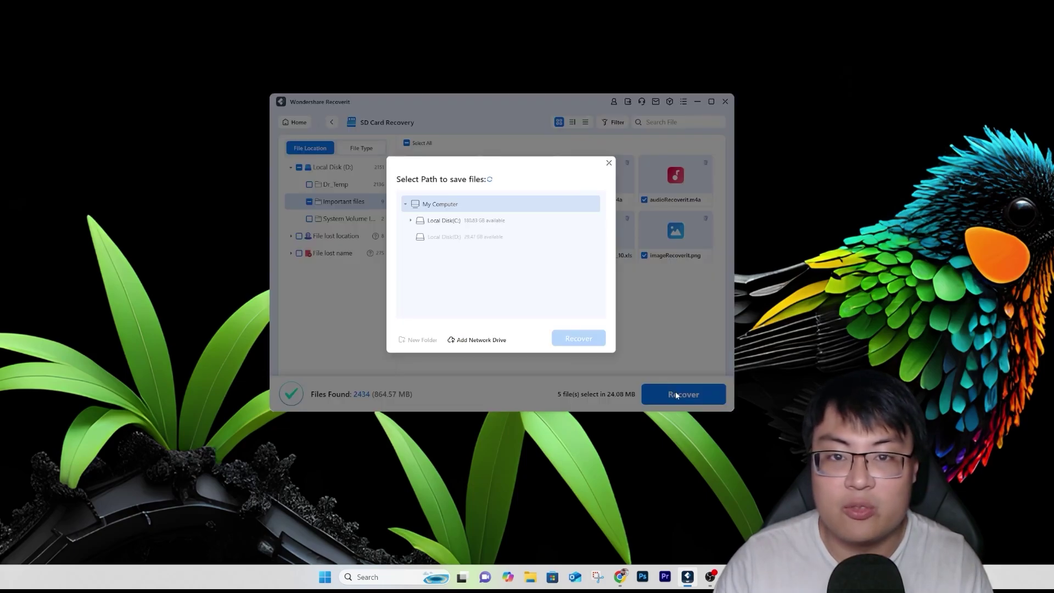
pyautogui.click(444, 222)
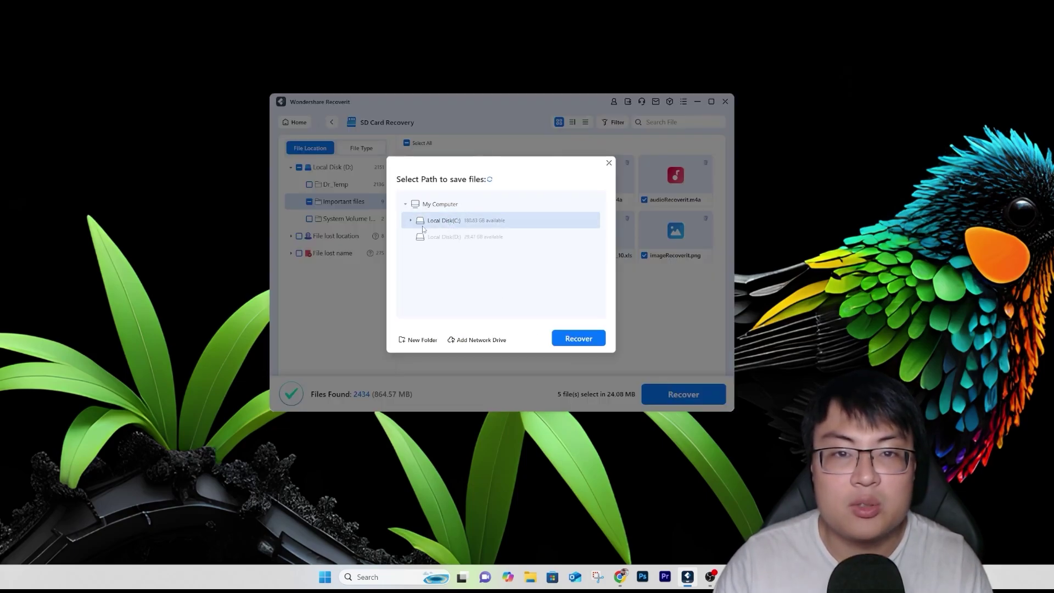
pyautogui.click(410, 221)
pyautogui.scroll(-5, 453, 277)
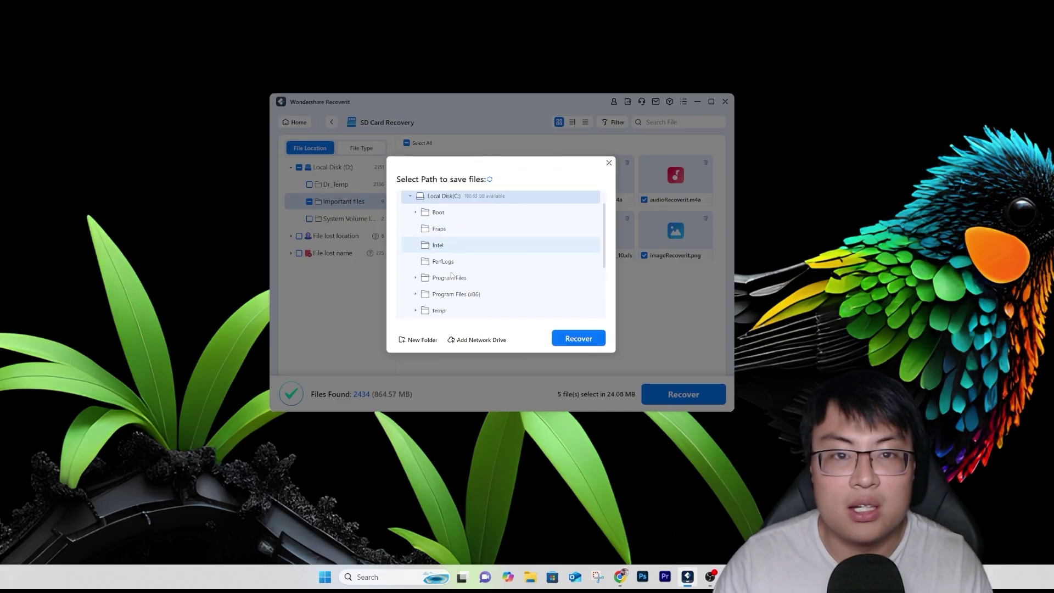
pyautogui.scroll(5, 466, 284)
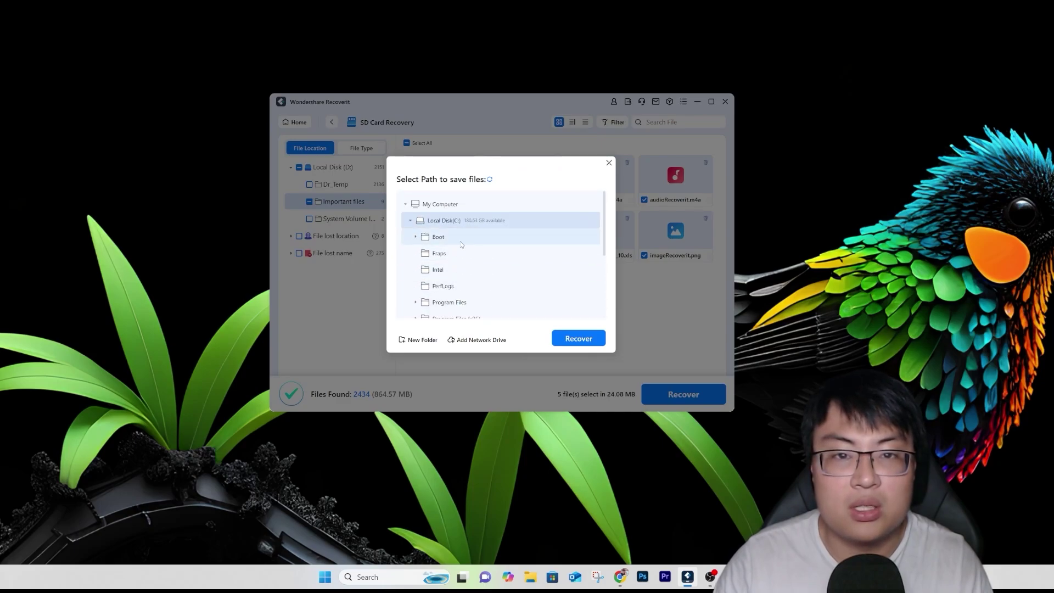
pyautogui.click(439, 205)
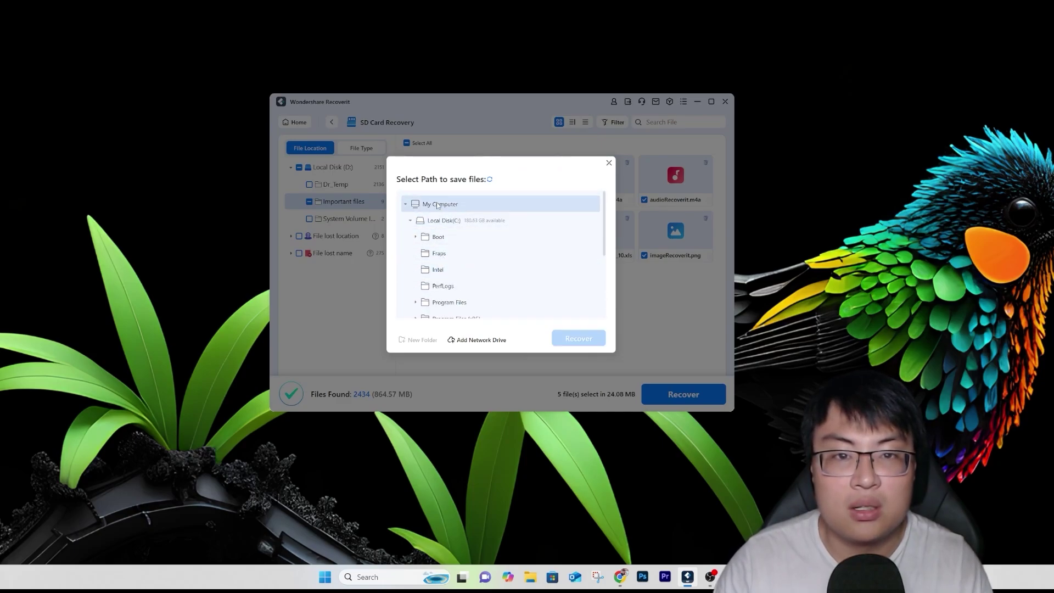
pyautogui.click(447, 221)
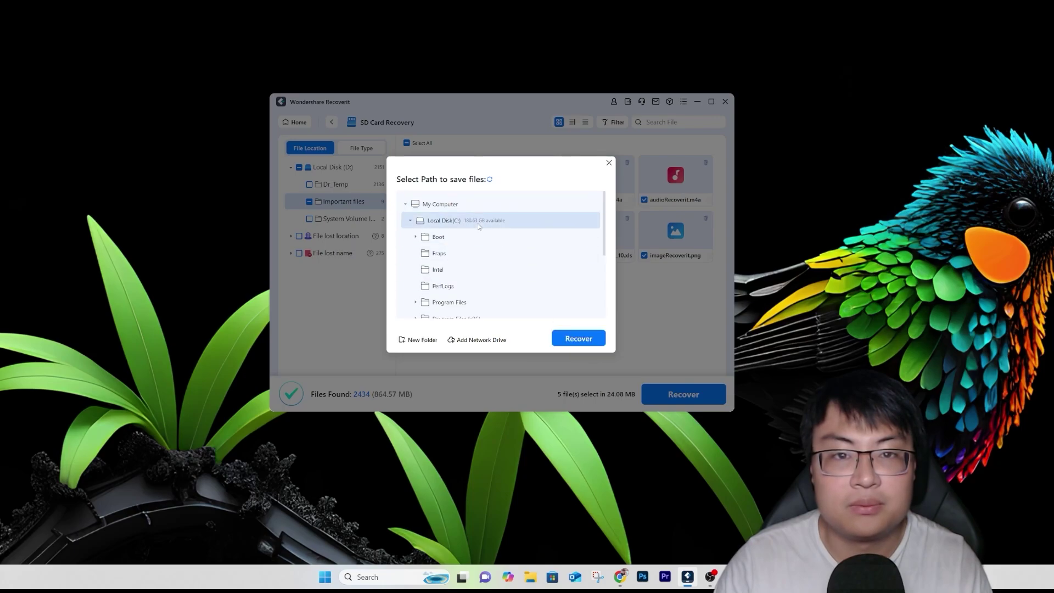
# Step: Create a new folder on Local Disk (C:), enter test as its name, and recover the marked files into it
pyautogui.click(422, 339)
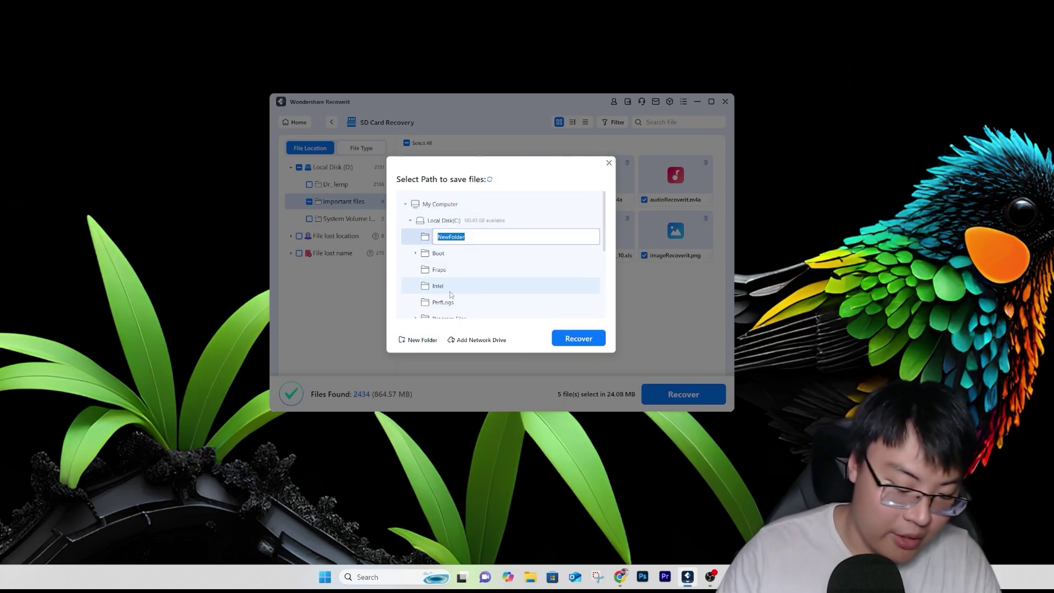
pyautogui.write('test')
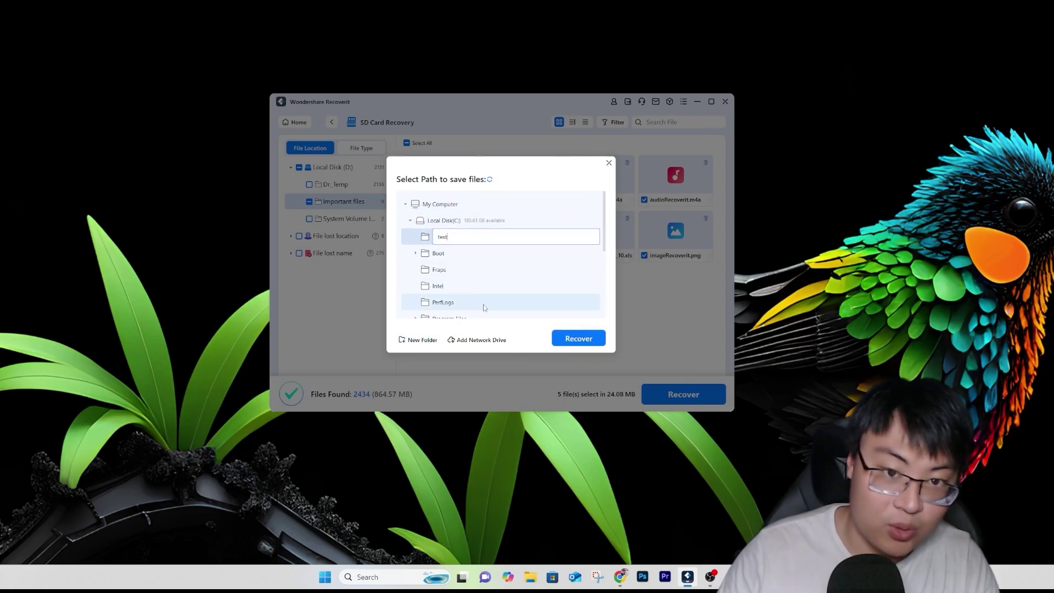
pyautogui.click(564, 338)
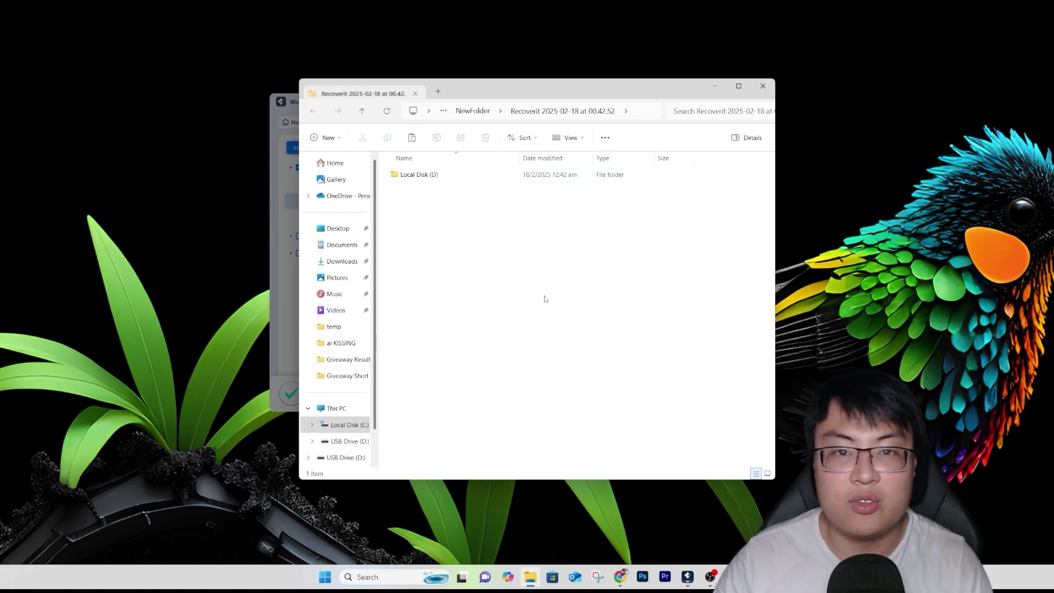
# Step: Open the Important files folder inside the recovered Local Disk (D) folder and display its files as large icons
pyautogui.doubleClick(459, 173)
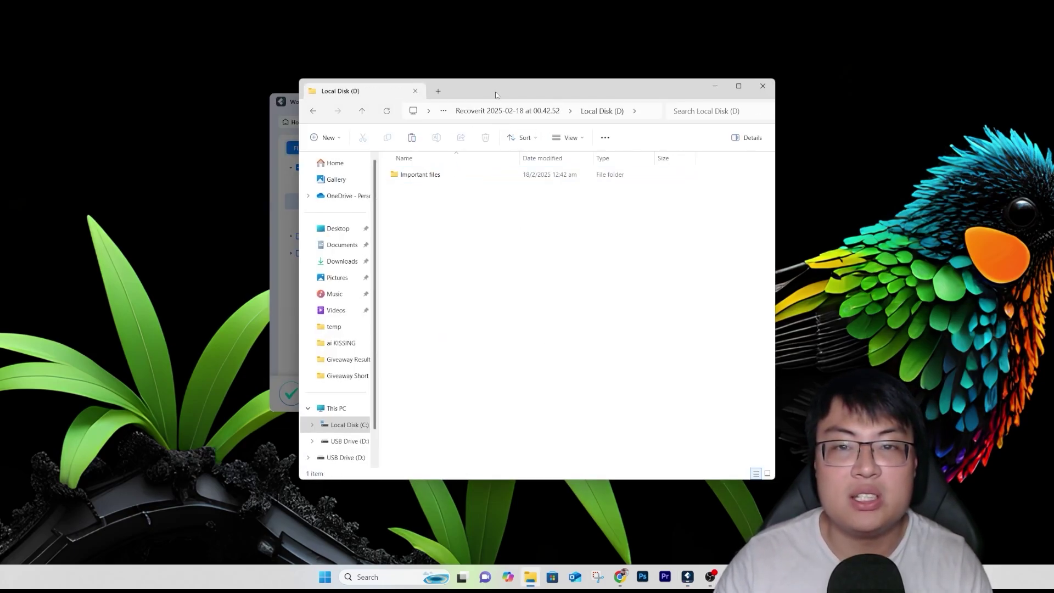
pyautogui.doubleClick(468, 175)
pyautogui.rightClick(464, 287)
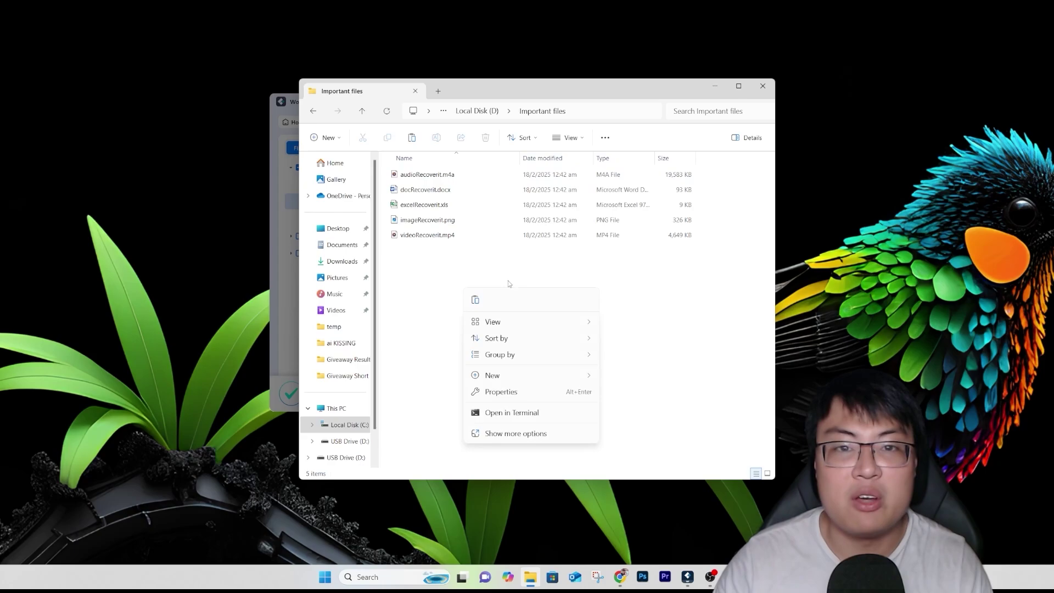
pyautogui.moveTo(508, 323)
pyautogui.click(631, 339)
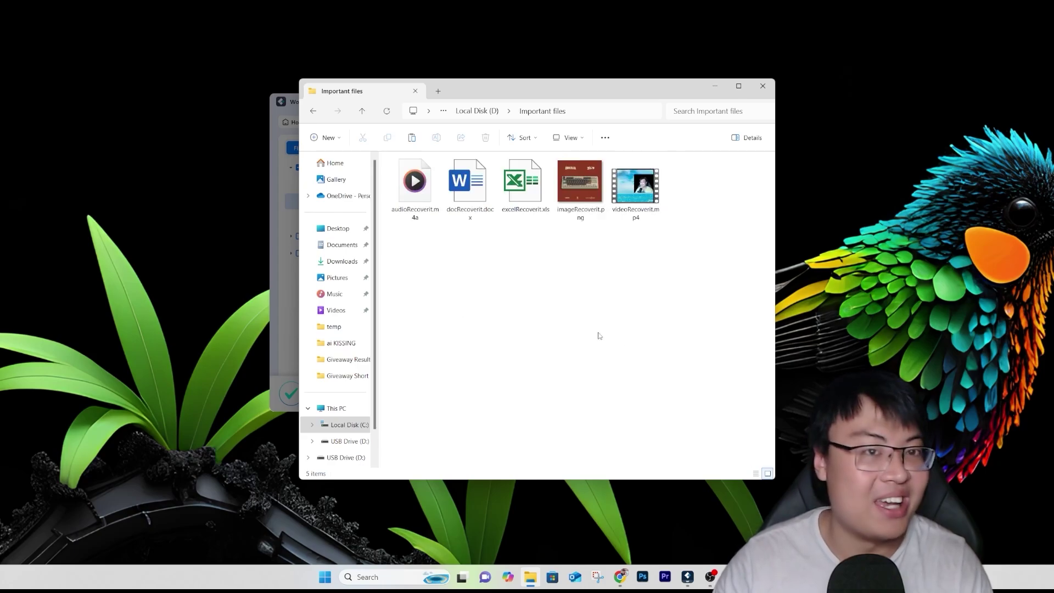
# Step: View the recovered imageRecoverit.png and play part of videoRecoverit.mp4 to check both files, closing each viewer
pyautogui.doubleClick(580, 181)
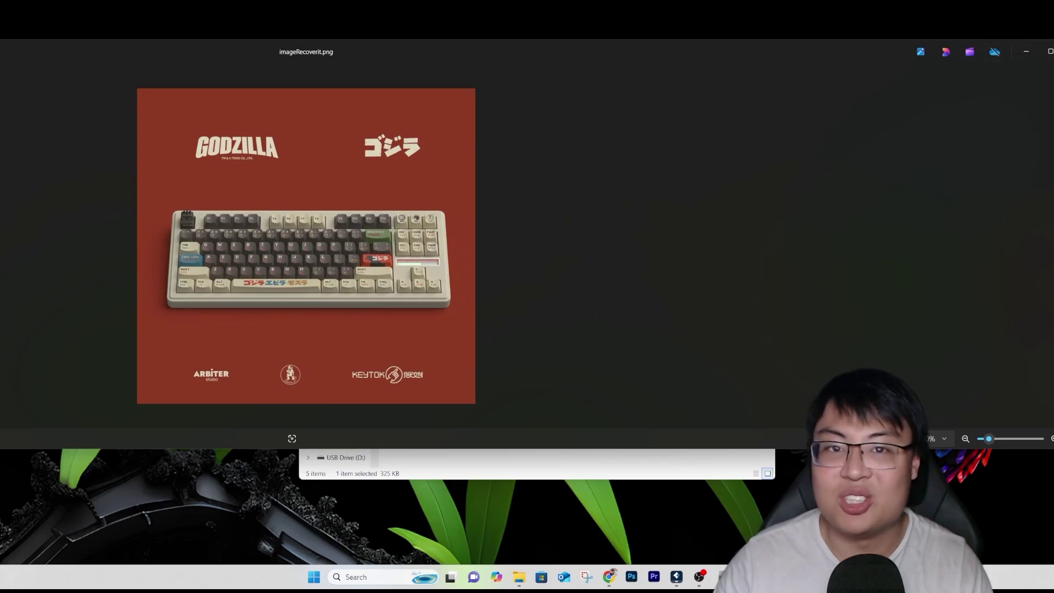
pyautogui.hotkey('alt', 'F4')
pyautogui.doubleClick(635, 186)
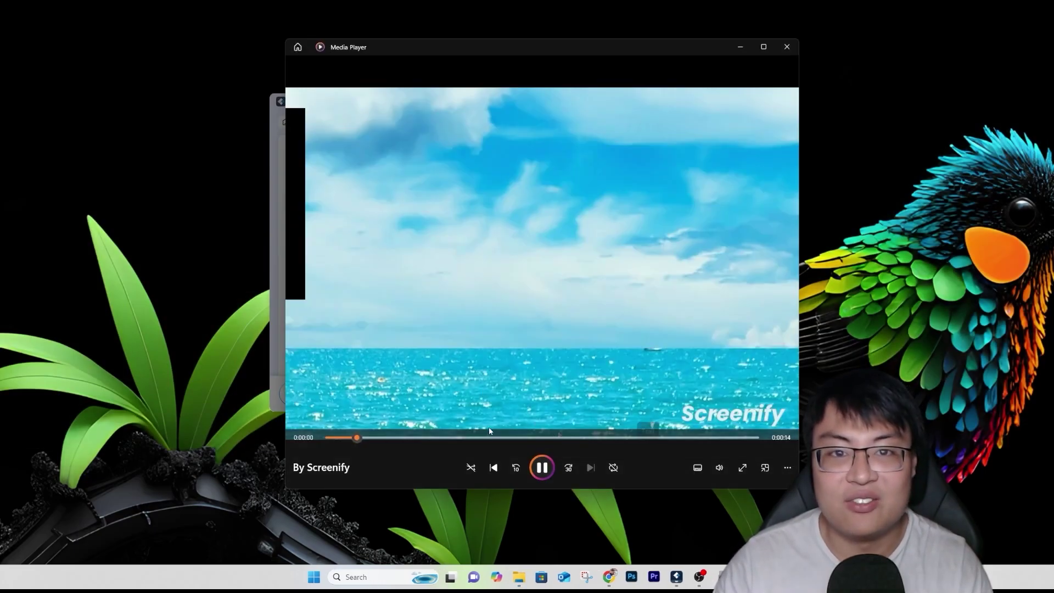
pyautogui.click(490, 437)
pyautogui.click(787, 46)
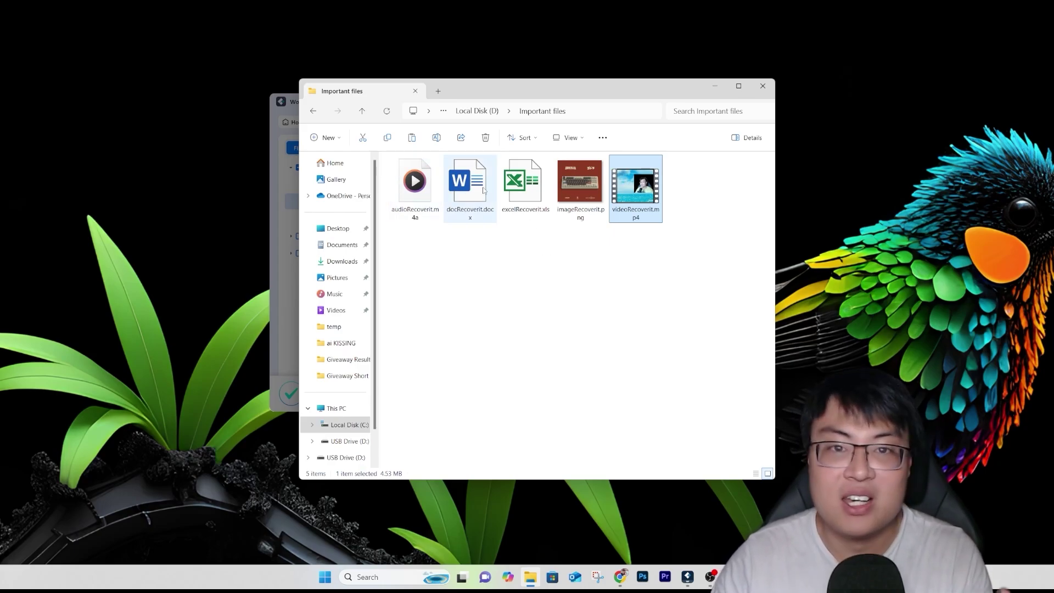
# Step: Check the recovered audioRecoverit.m4a in the media player, and close the recovered files folder and the recovery summary
pyautogui.doubleClick(414, 184)
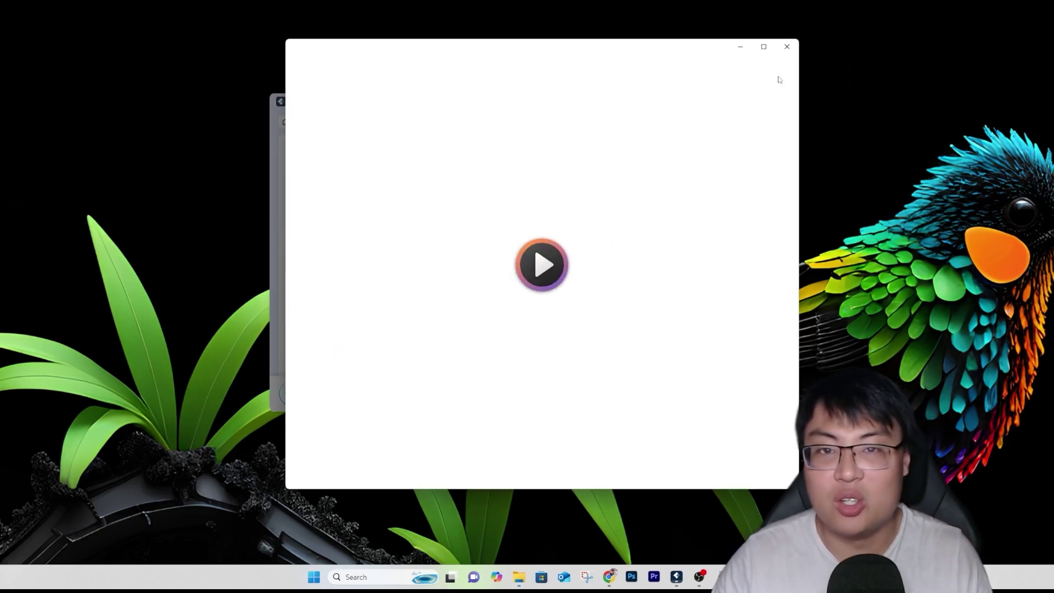
pyautogui.moveTo(488, 437); pyautogui.dragTo(520, 437)
pyautogui.click(786, 47)
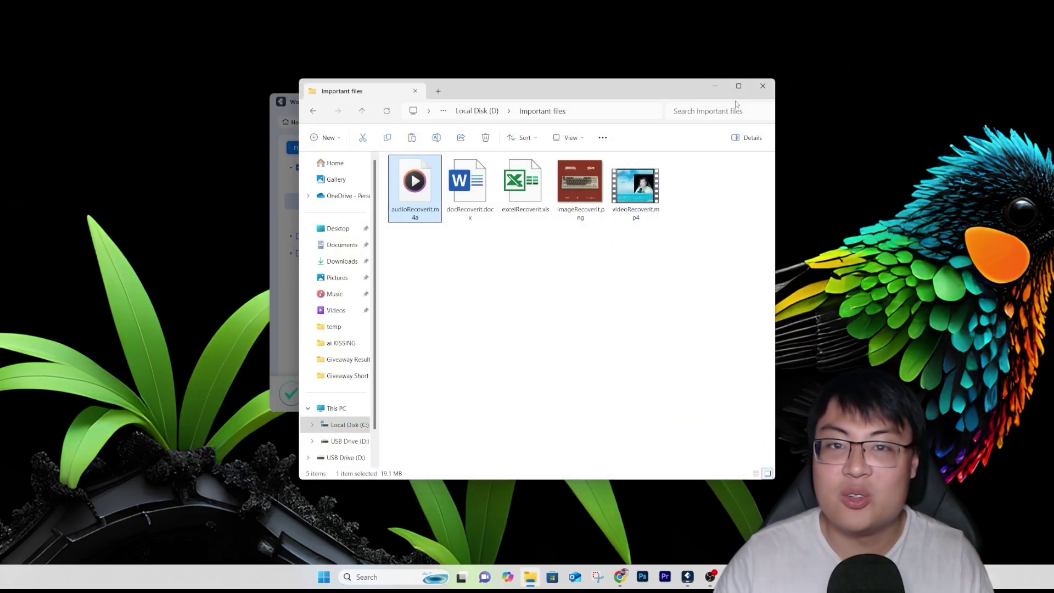
pyautogui.click(756, 89)
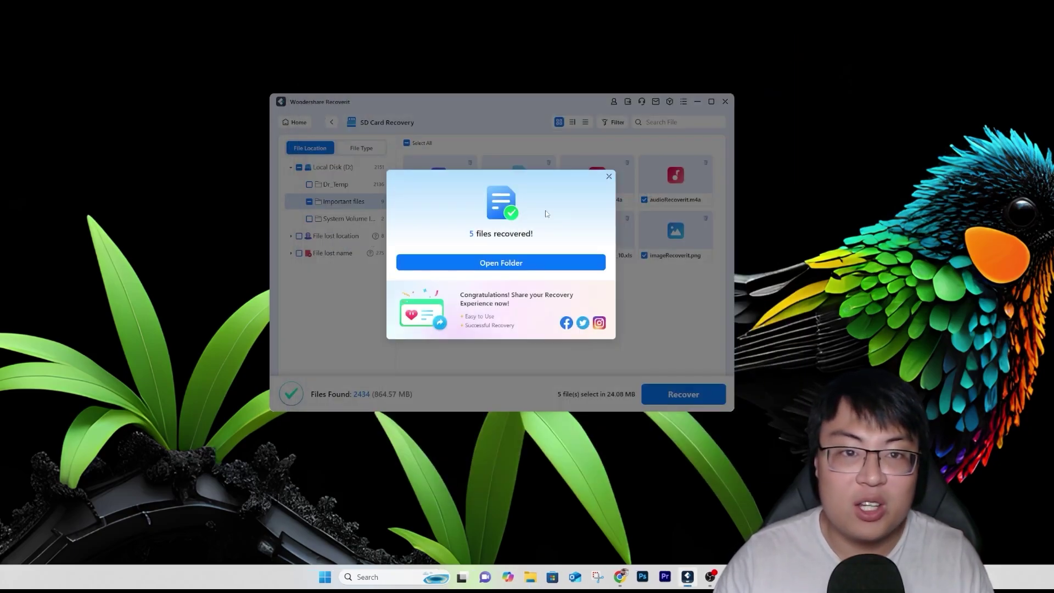
pyautogui.click(609, 176)
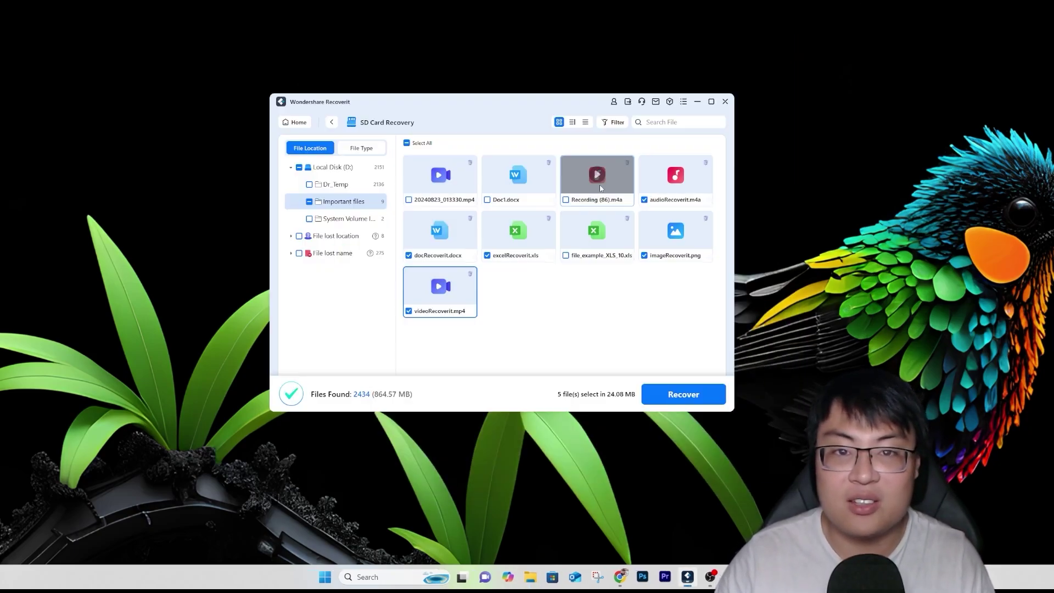
# Step: Examine the files under File lost location, including those in its Adobe Premiere Pro Auto-Save folder
pyautogui.click(320, 235)
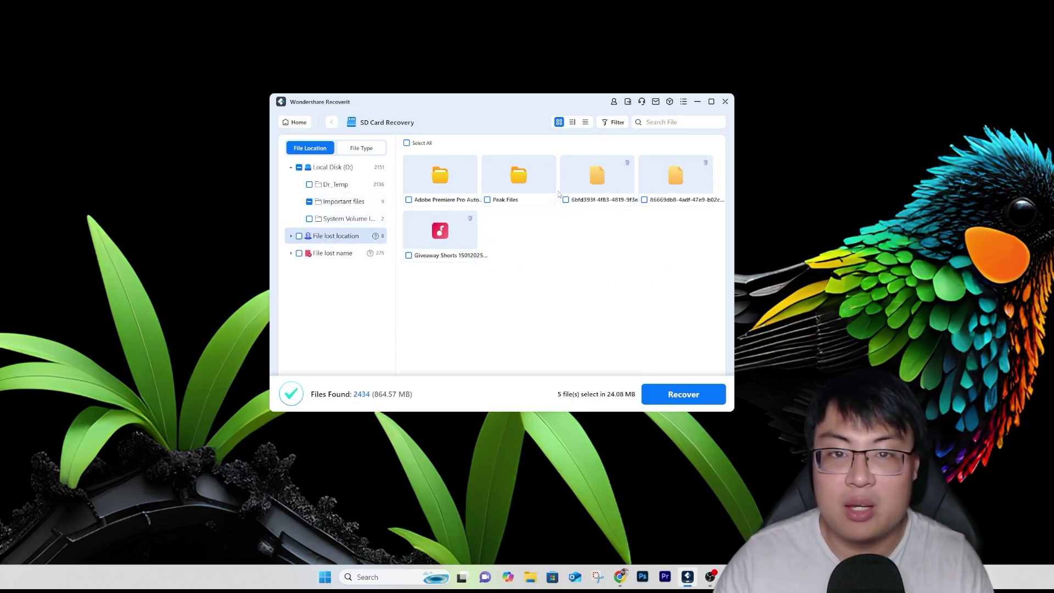
pyautogui.click(346, 253)
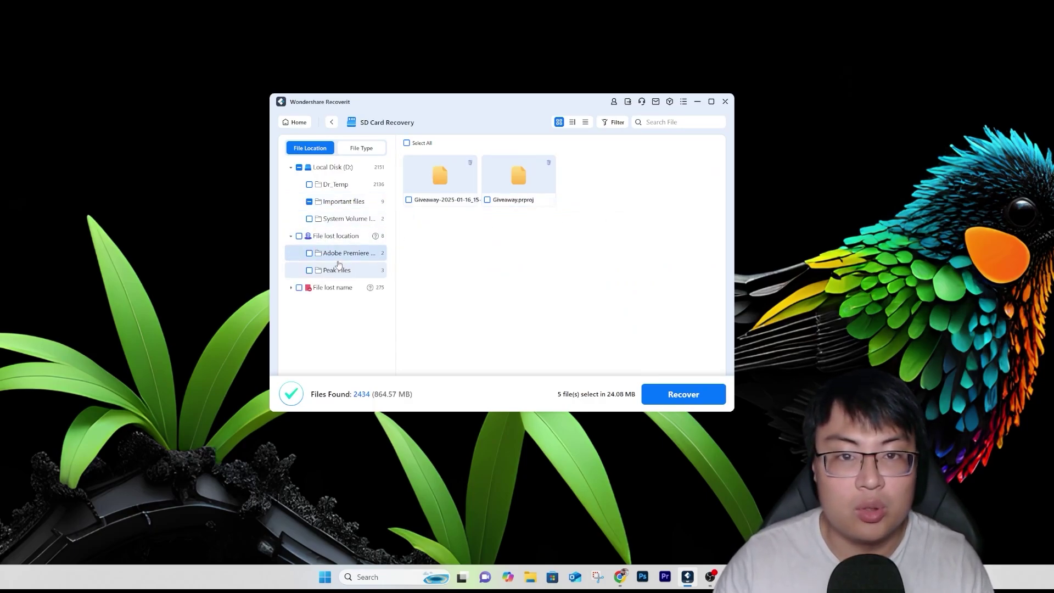
pyautogui.moveTo(449, 191)
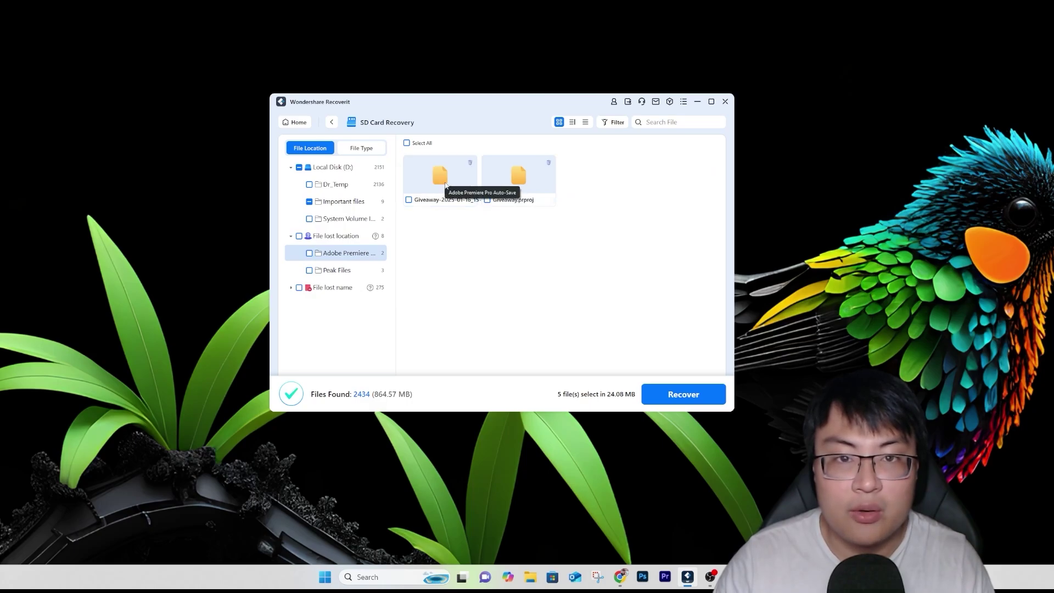
pyautogui.moveTo(495, 182)
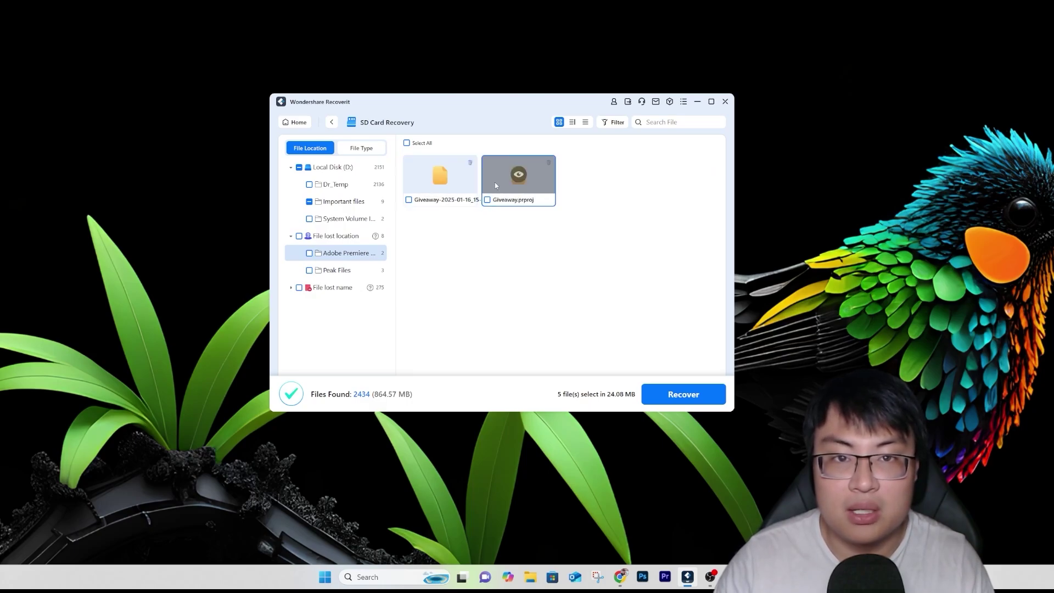
# Step: Examine the docx and xls files in the Document folder under File lost name
pyautogui.click(291, 288)
pyautogui.click(333, 305)
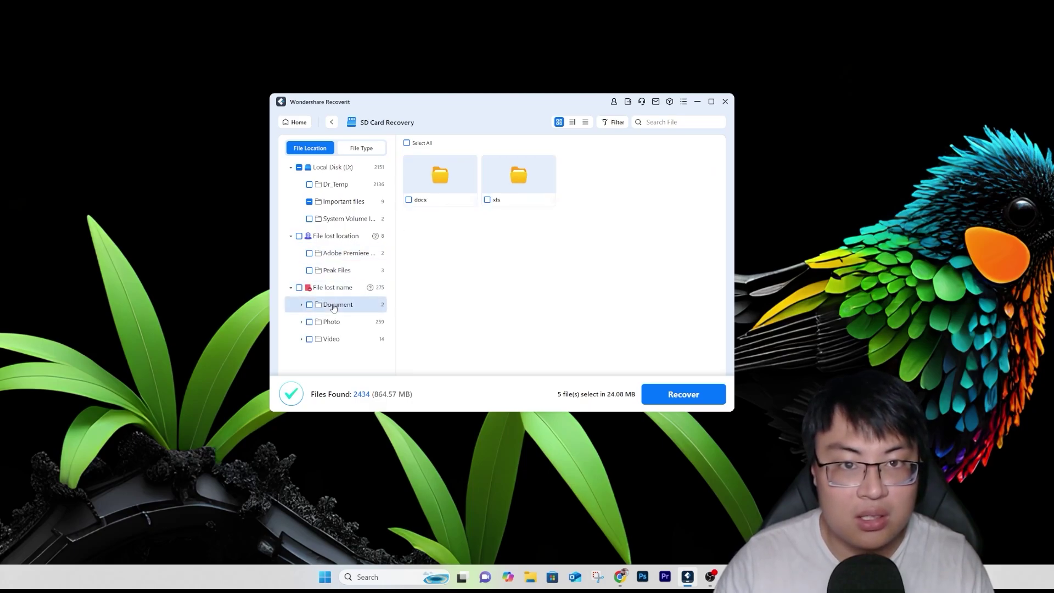
pyautogui.doubleClick(446, 186)
pyautogui.moveTo(451, 191)
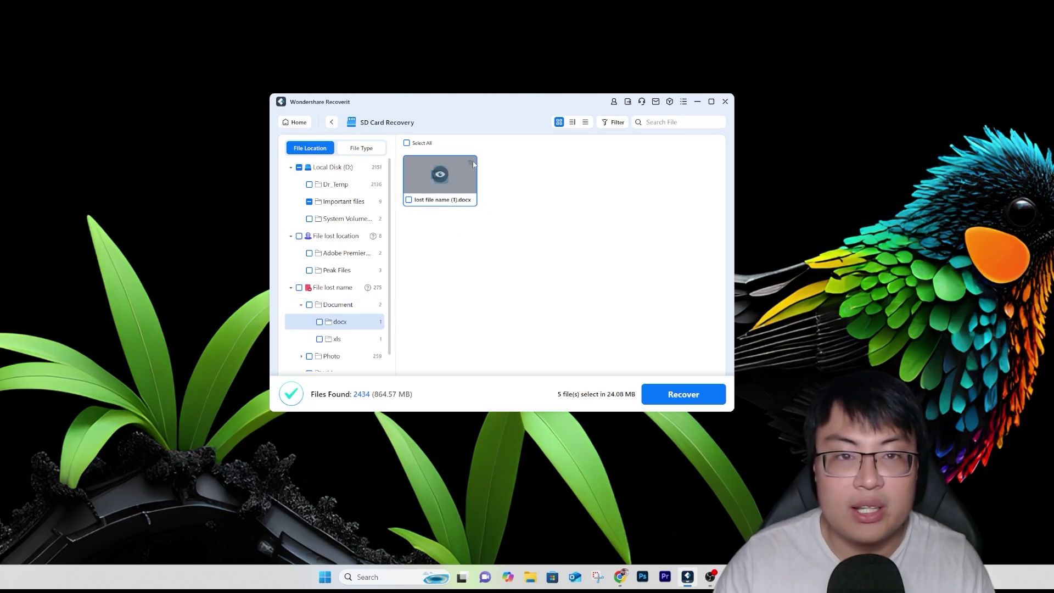
pyautogui.scroll(-1, 352, 220)
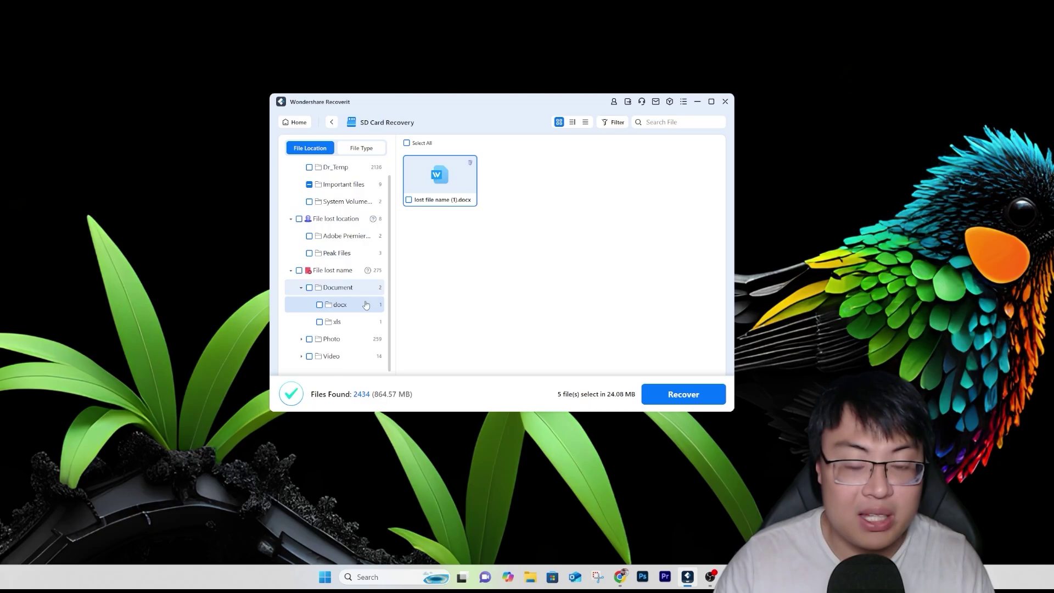
pyautogui.click(339, 322)
# Step: Browse the jpg and png files in the Photo folder under File lost name, going through the png thumbnails
pyautogui.click(338, 339)
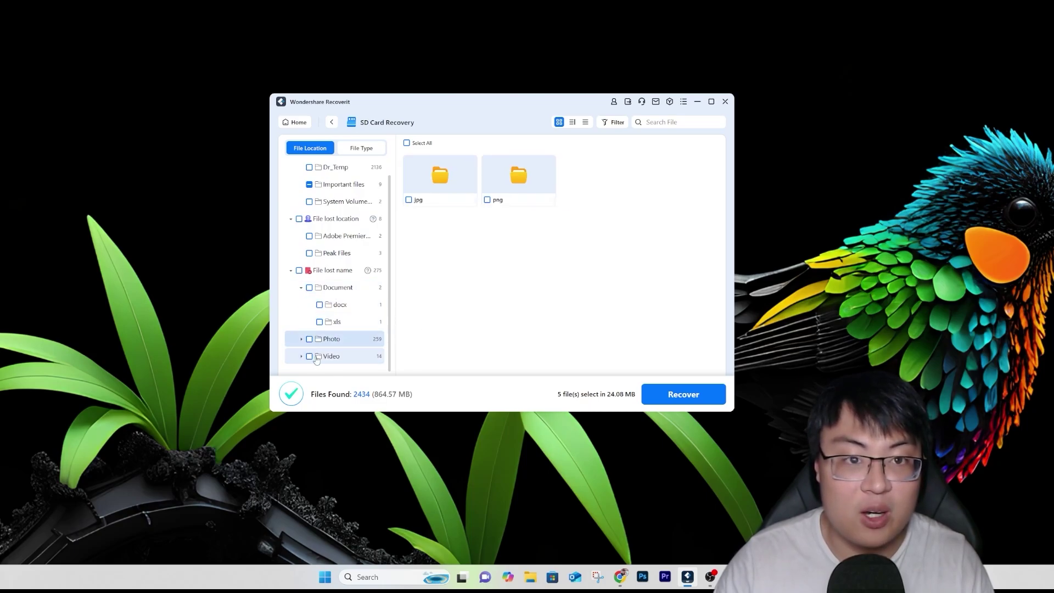
pyautogui.click(316, 357)
pyautogui.click(301, 338)
pyautogui.click(336, 356)
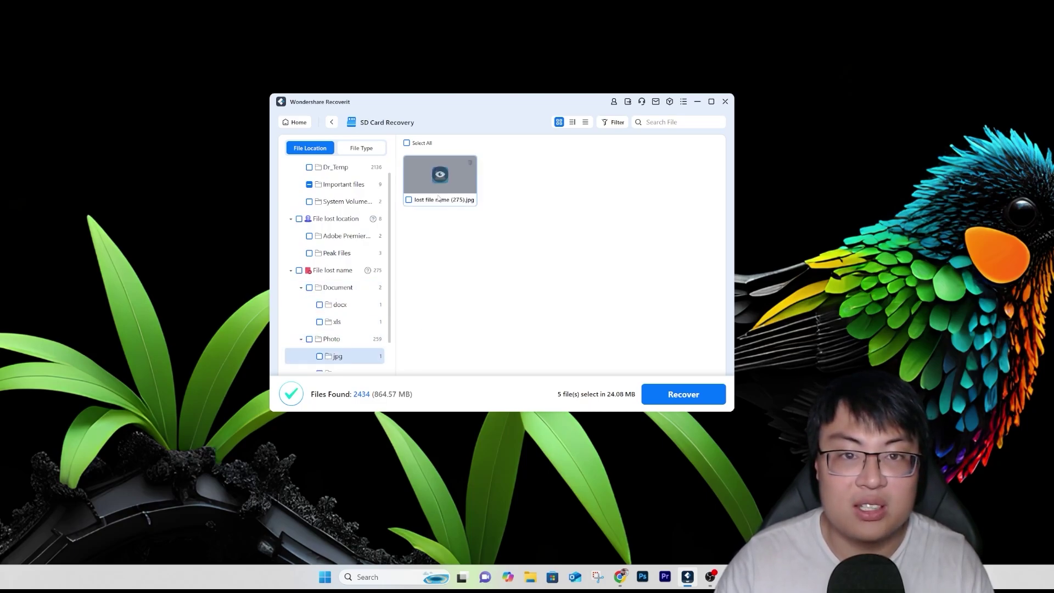
pyautogui.scroll(-2, 341, 358)
pyautogui.click(351, 338)
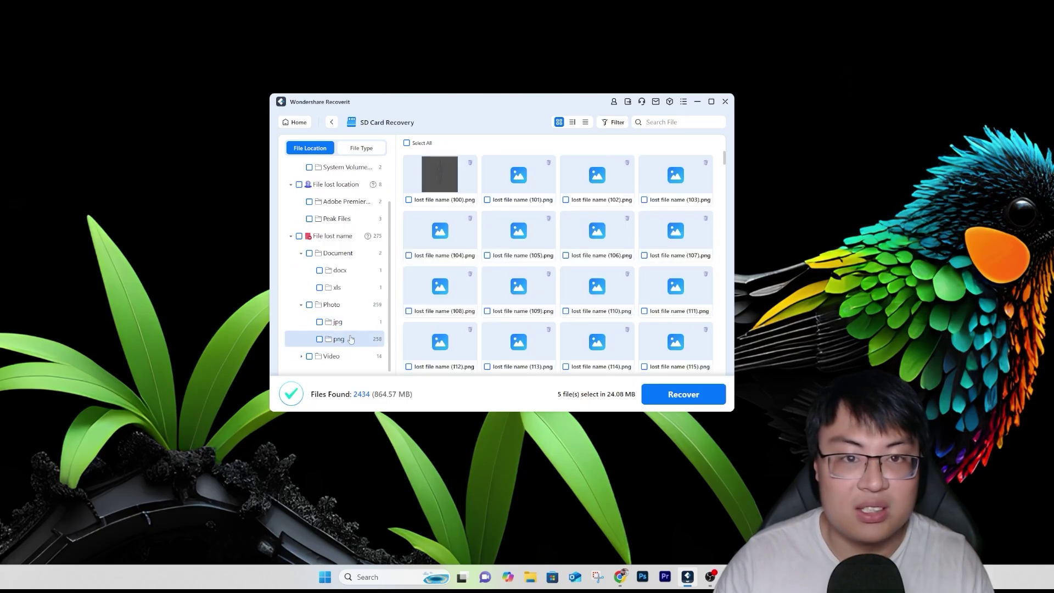
pyautogui.scroll(-3, 644, 276)
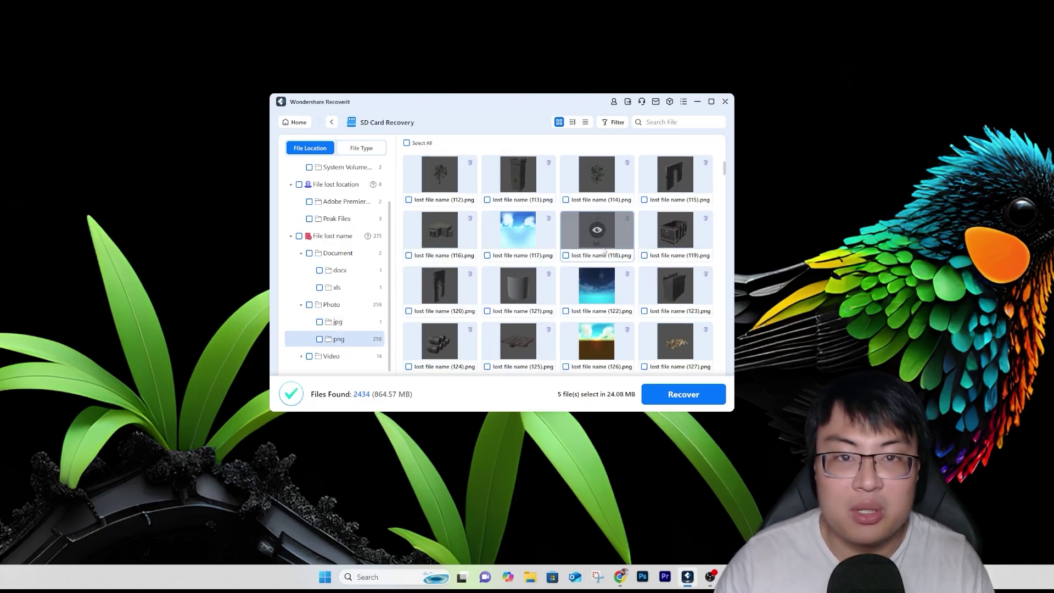
pyautogui.scroll(-3, 604, 250)
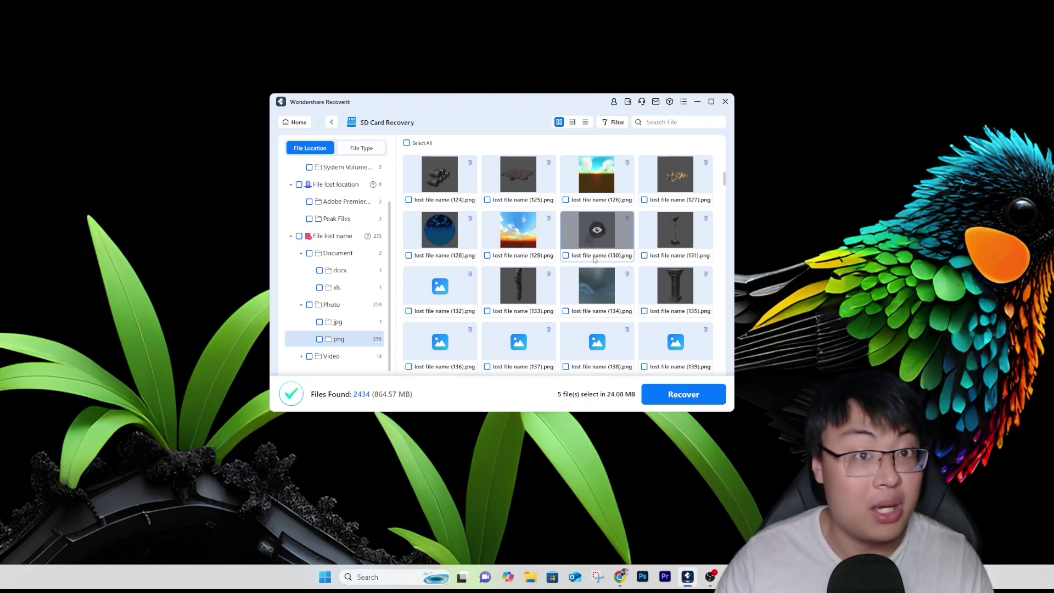
pyautogui.scroll(3, 594, 259)
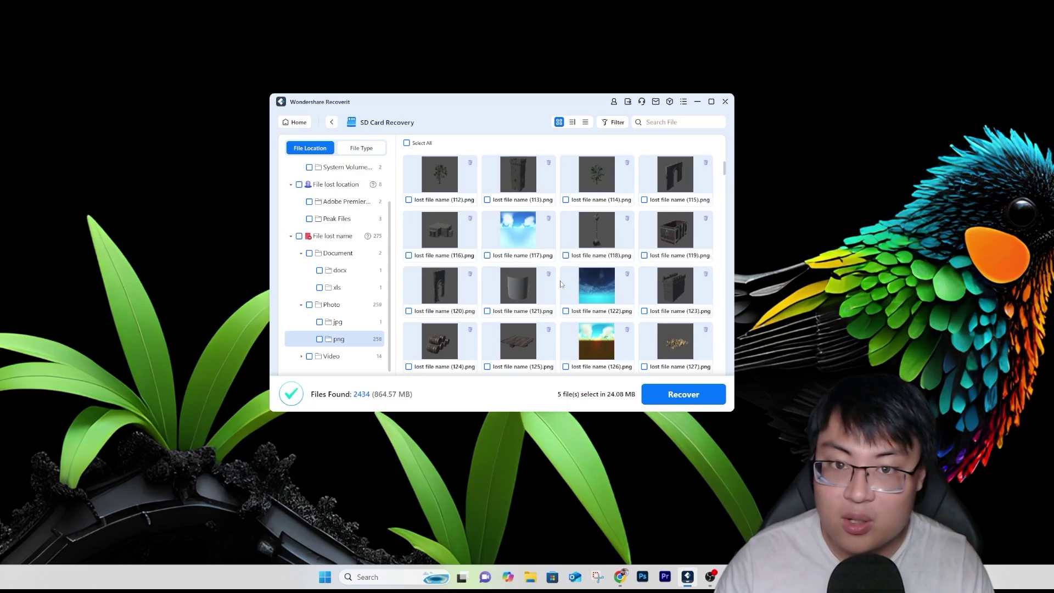
pyautogui.scroll(-9, 587, 302)
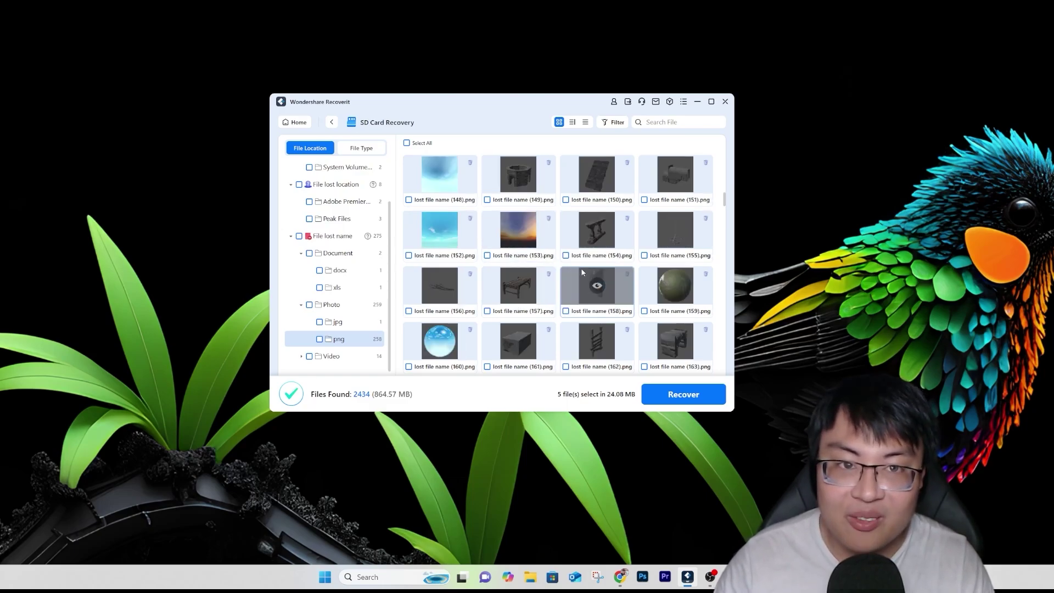
pyautogui.scroll(-15, 599, 269)
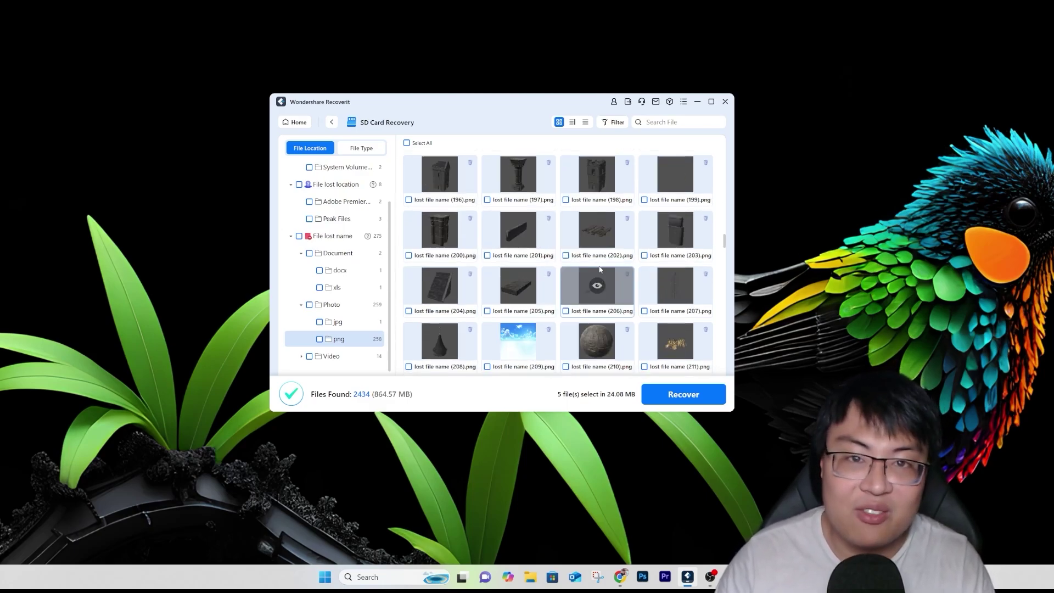
pyautogui.scroll(-14, 575, 277)
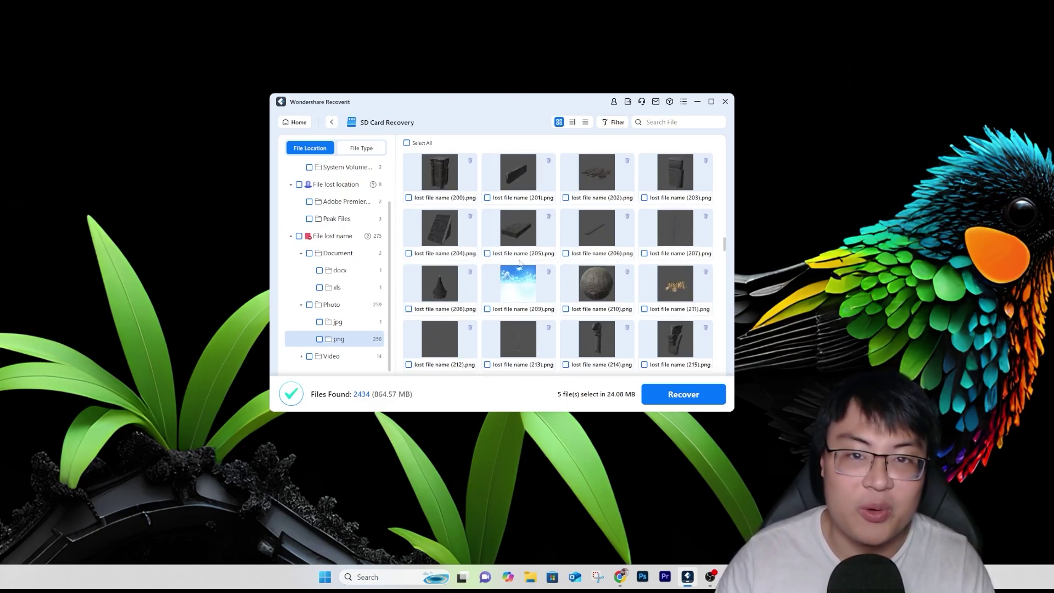
pyautogui.scroll(3, 532, 274)
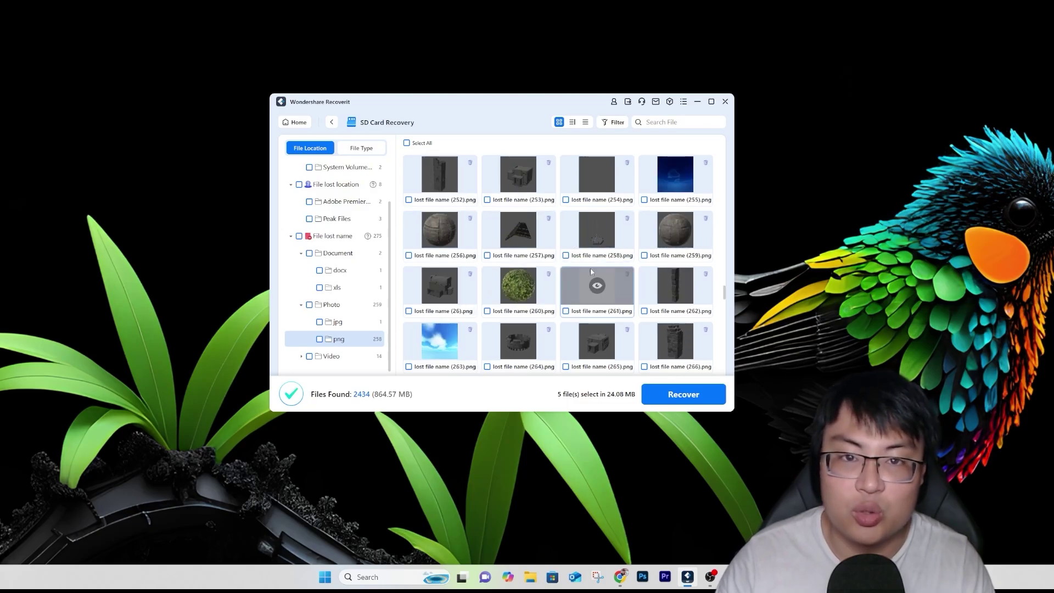
# Step: Preview lost file name (258).png, try enlarging and rotating the image, and close the preview
pyautogui.click(597, 231)
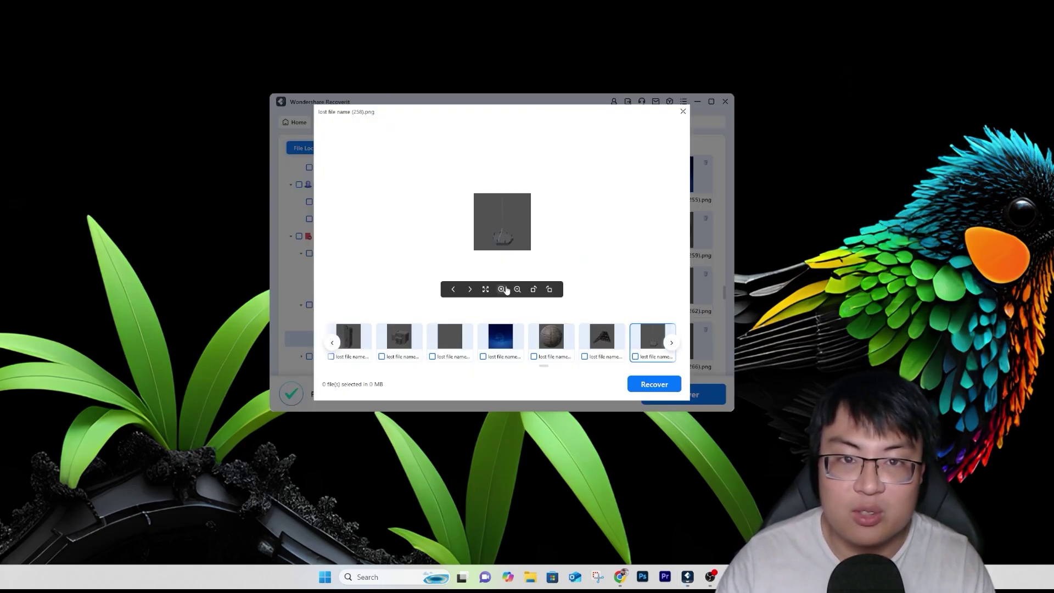
pyautogui.click(513, 290)
pyautogui.click(500, 289)
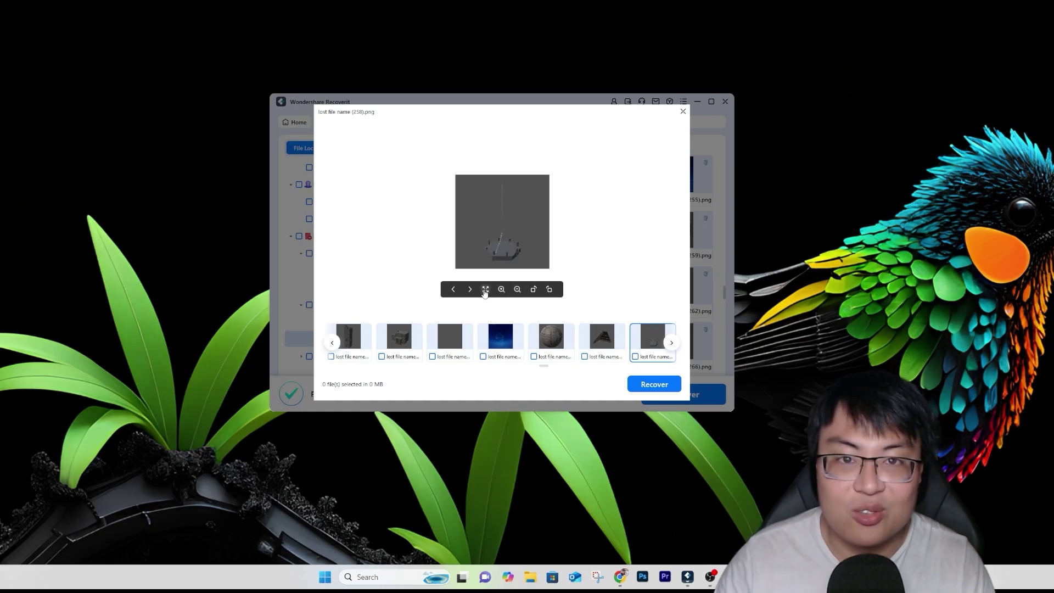
pyautogui.click(536, 293)
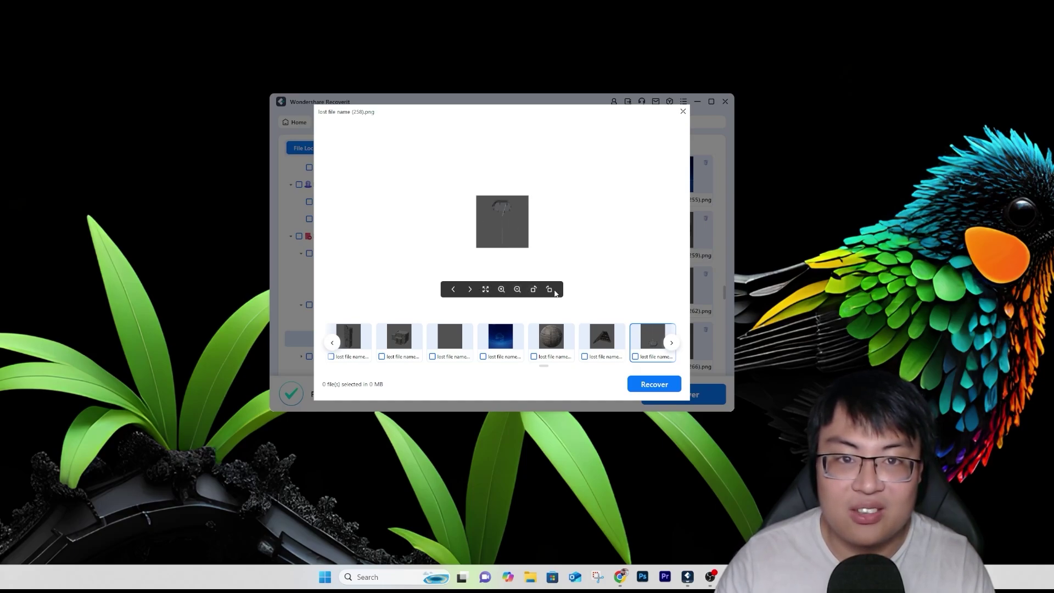
pyautogui.click(683, 111)
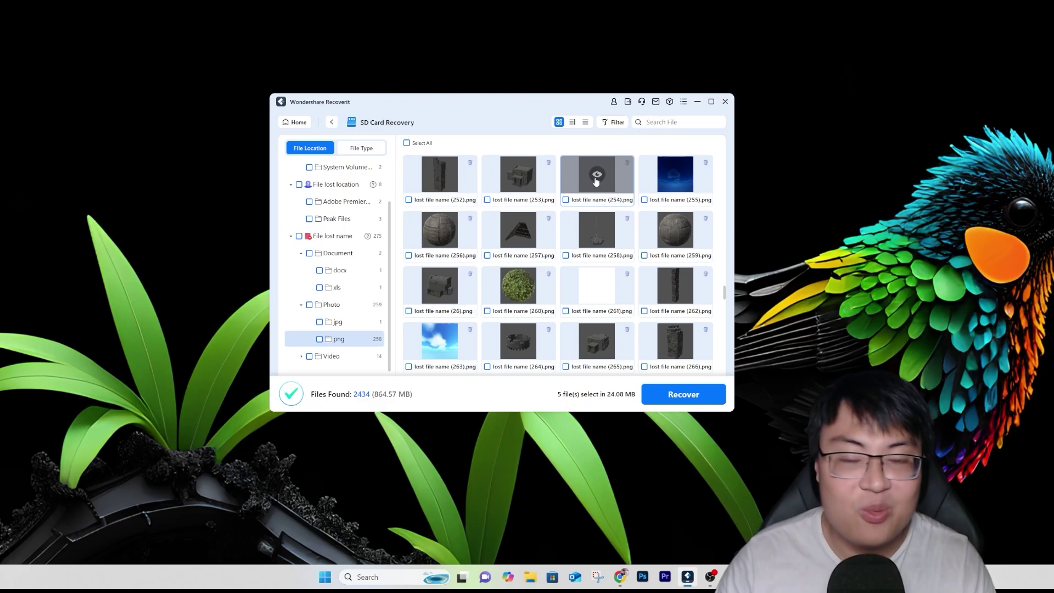
# Step: View the Video folder under File lost name, and check USB Drive (D:) in File Explorer before minimizing that window
pyautogui.click(331, 356)
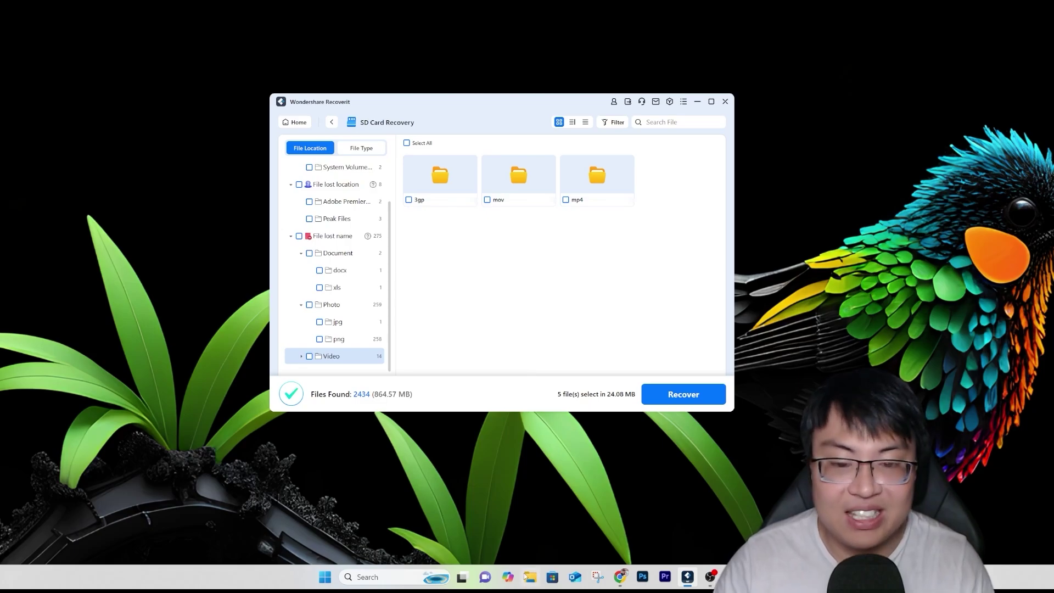
pyautogui.press('super+e')
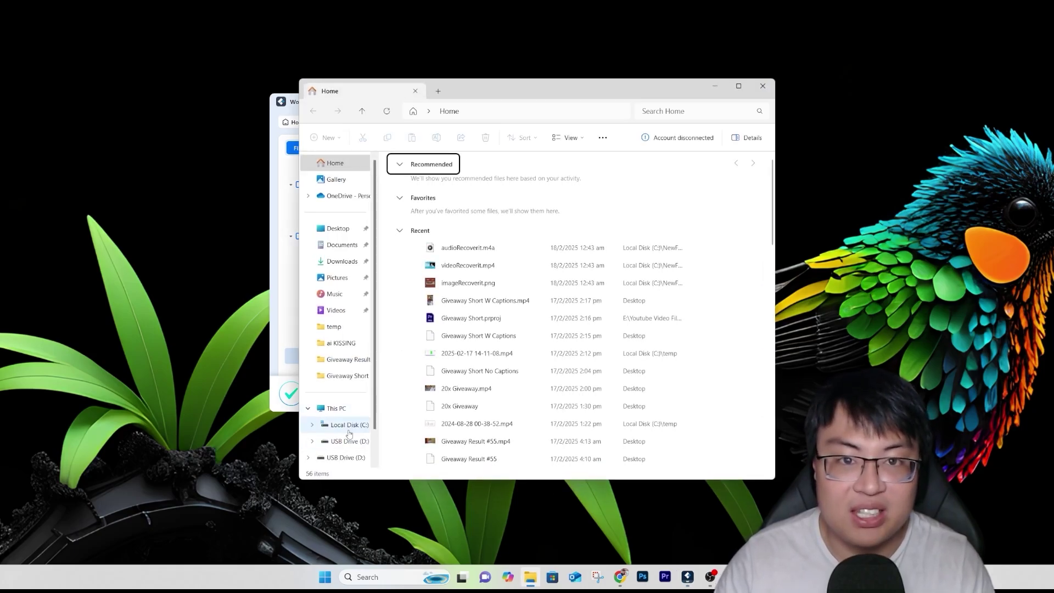
pyautogui.click(346, 441)
pyautogui.click(714, 88)
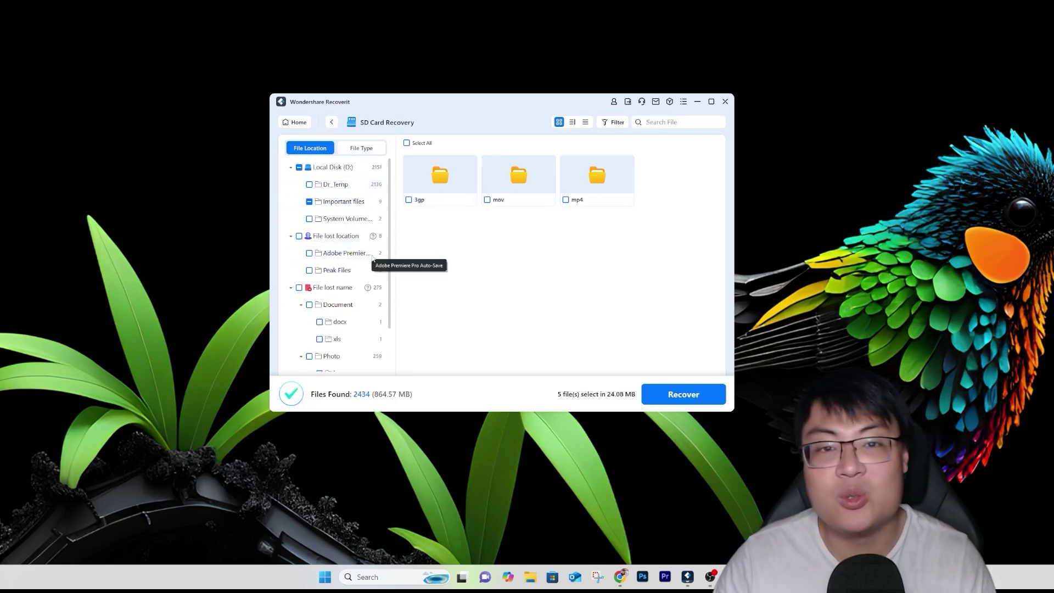
# Step: Browse the Dr_Temp folder under Local Disk (D:) and select all files in the Important files folder
pyautogui.click(334, 187)
pyautogui.scroll(-1, 552, 261)
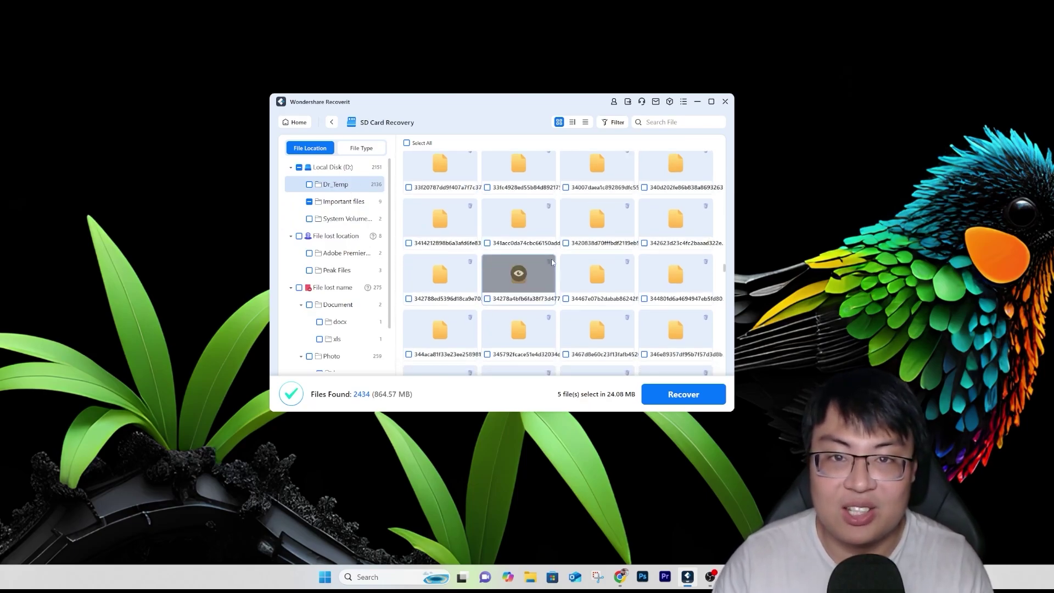
pyautogui.click(335, 202)
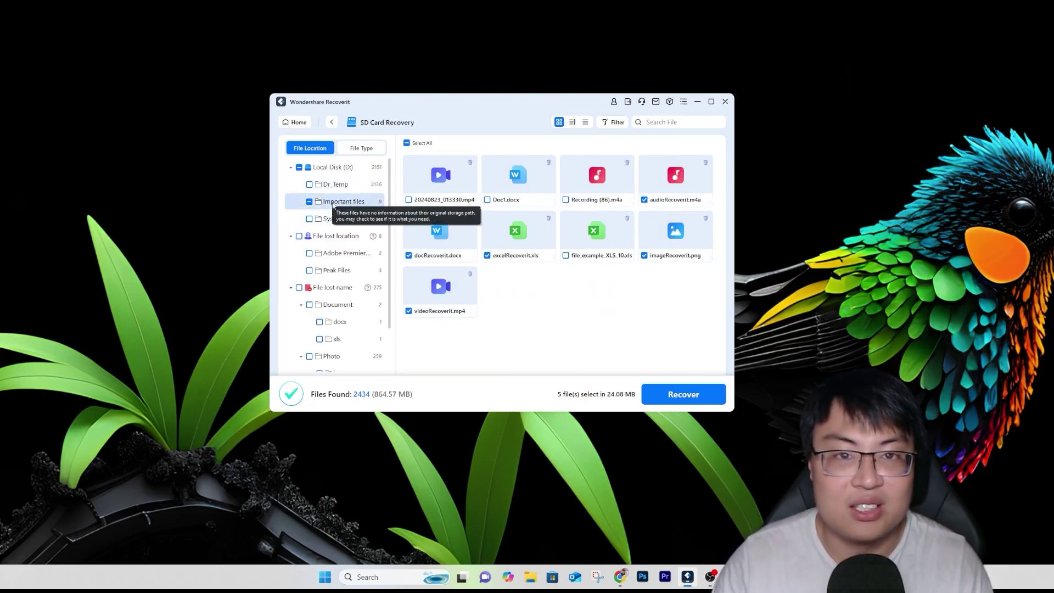
pyautogui.click(309, 201)
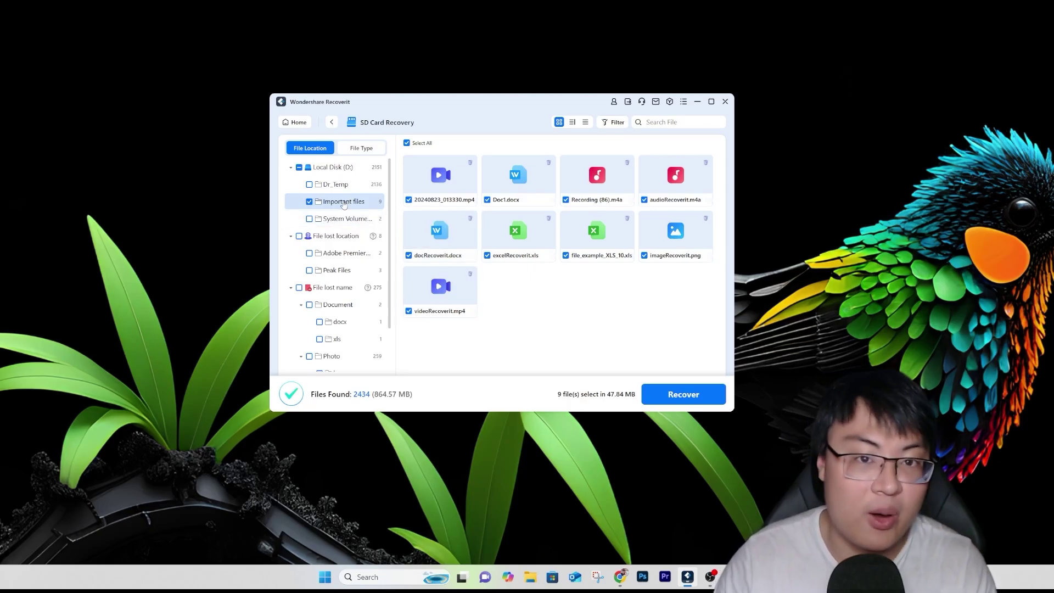
# Step: Compare the contents of the Dr_Temp and Important files folders, and clear the selection of Important files
pyautogui.click(334, 186)
pyautogui.click(333, 206)
pyautogui.click(343, 189)
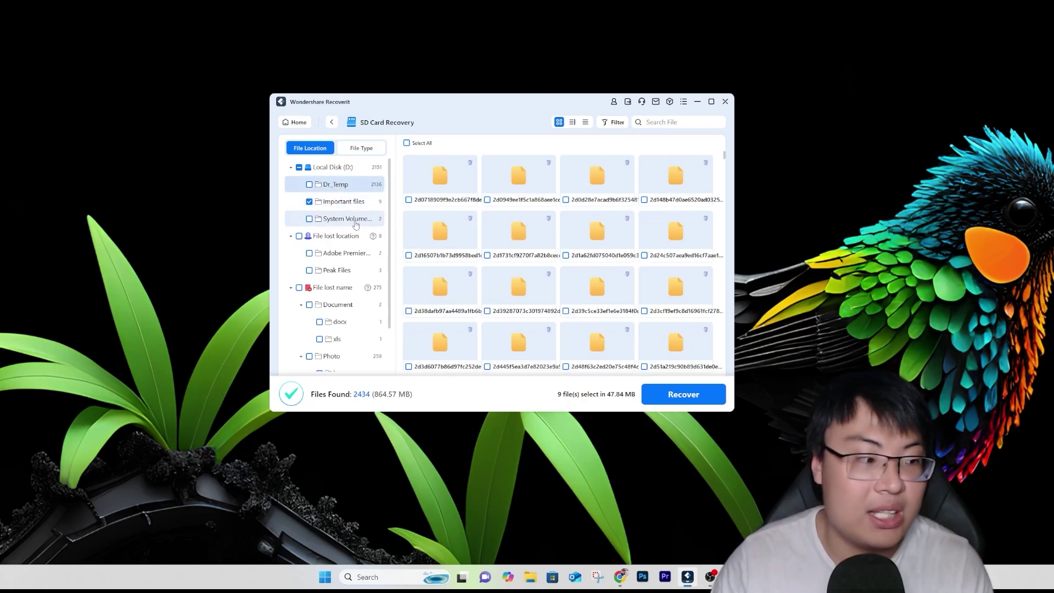
pyautogui.click(335, 202)
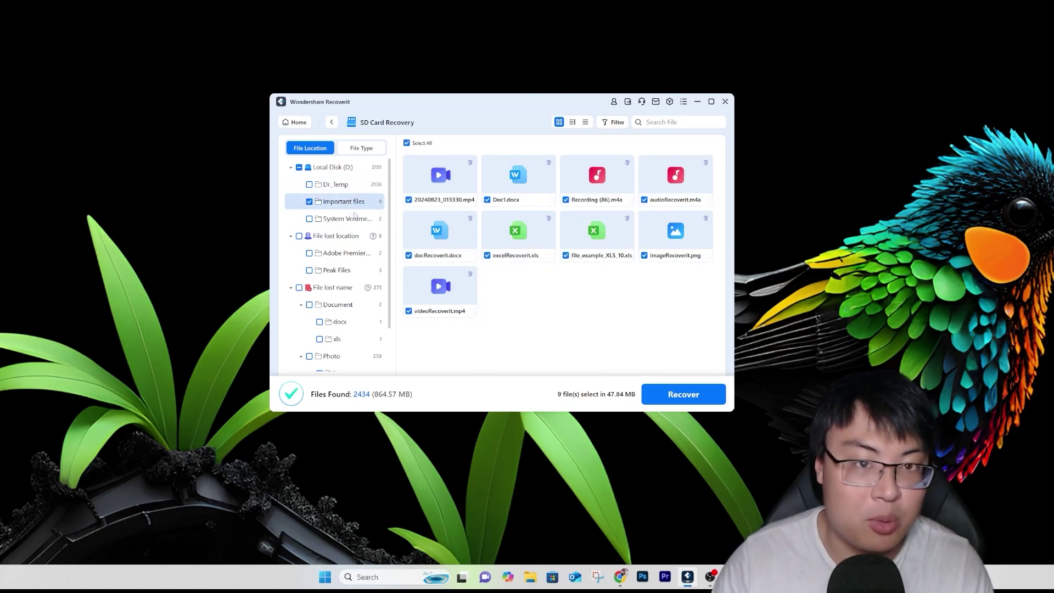
pyautogui.click(309, 201)
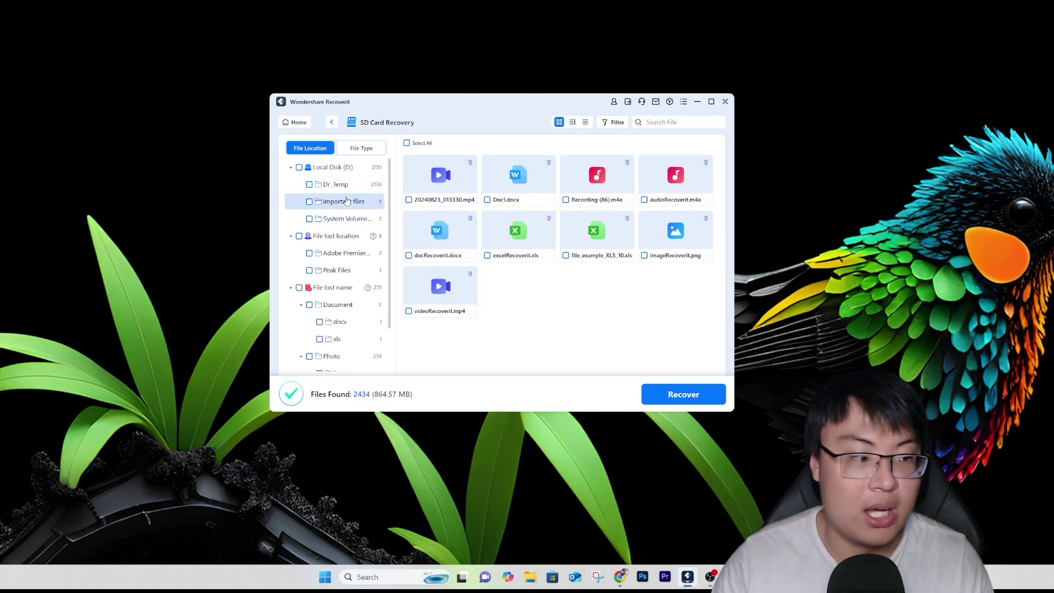
# Step: List the results by file type, and under Document keep only docx selected, excluding dat and xls
pyautogui.click(361, 148)
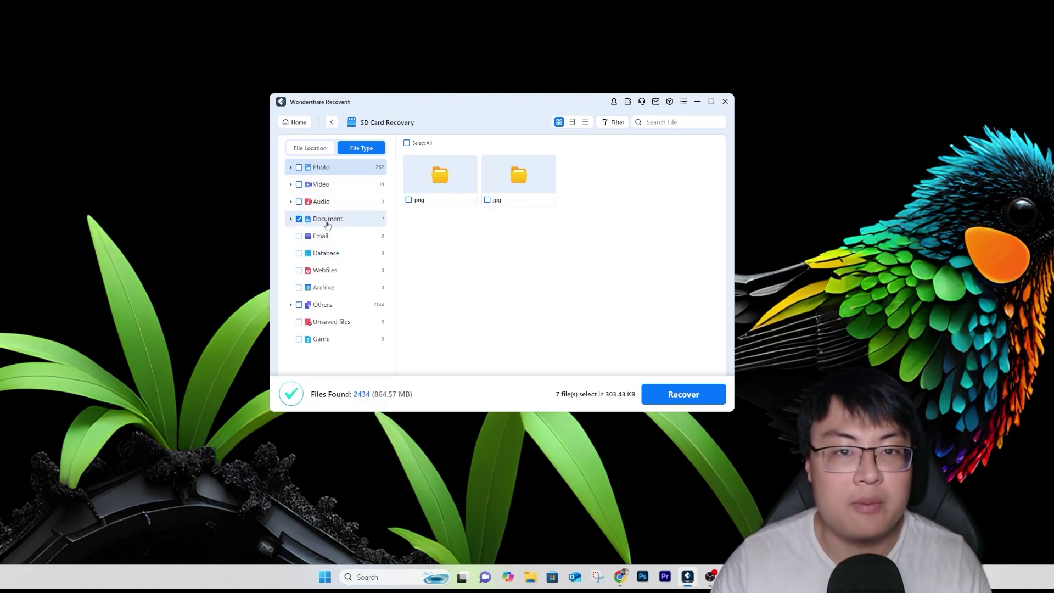
pyautogui.click(291, 219)
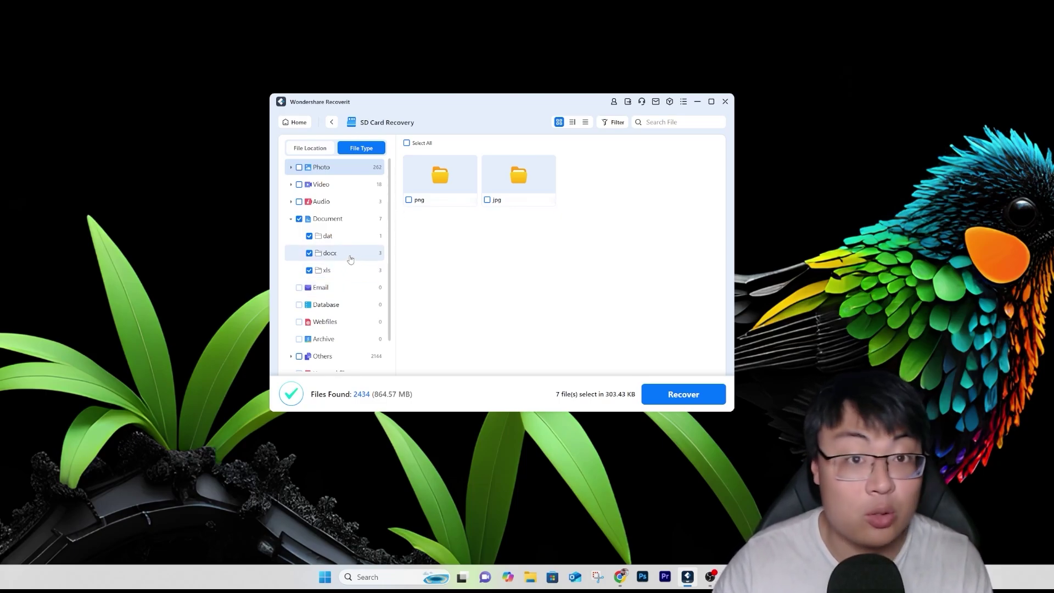
pyautogui.click(330, 236)
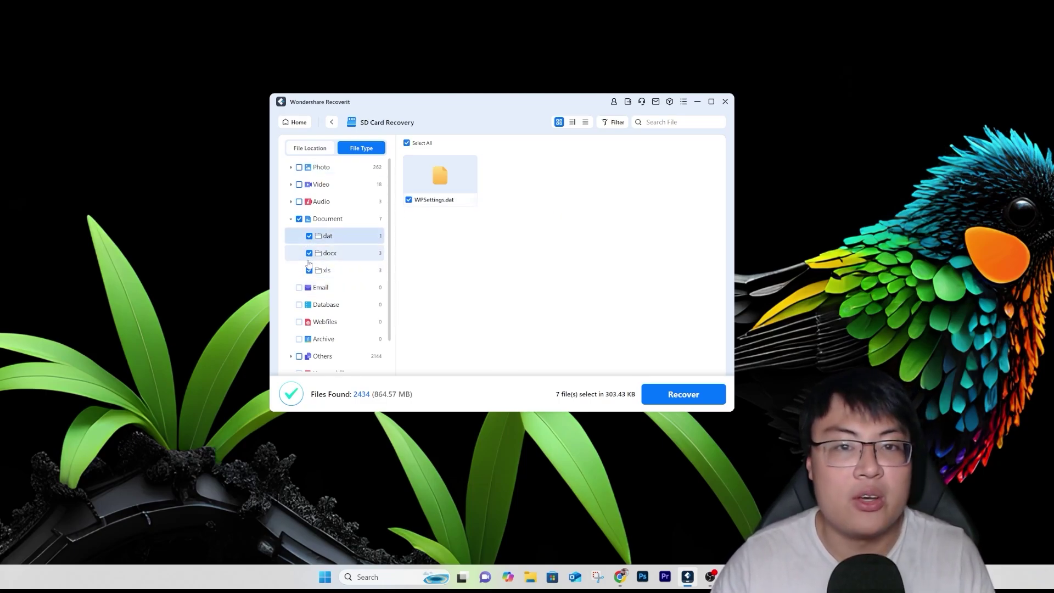
pyautogui.click(309, 270)
pyautogui.click(309, 236)
pyautogui.click(331, 253)
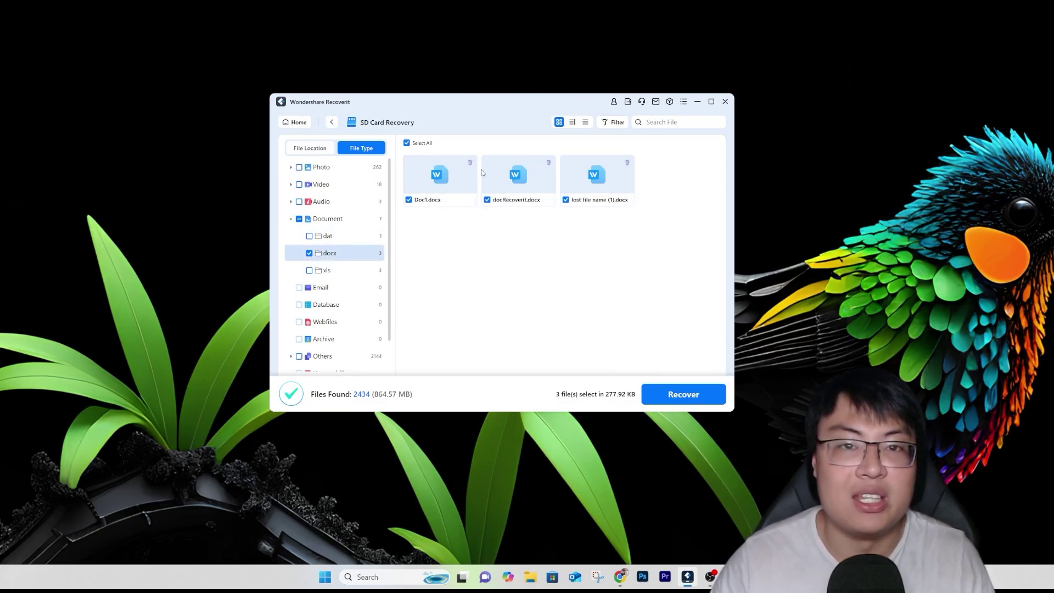
# Step: Look through the file type categories, search the found files for "recoverit", and clear the search
pyautogui.scroll(-2, 324, 282)
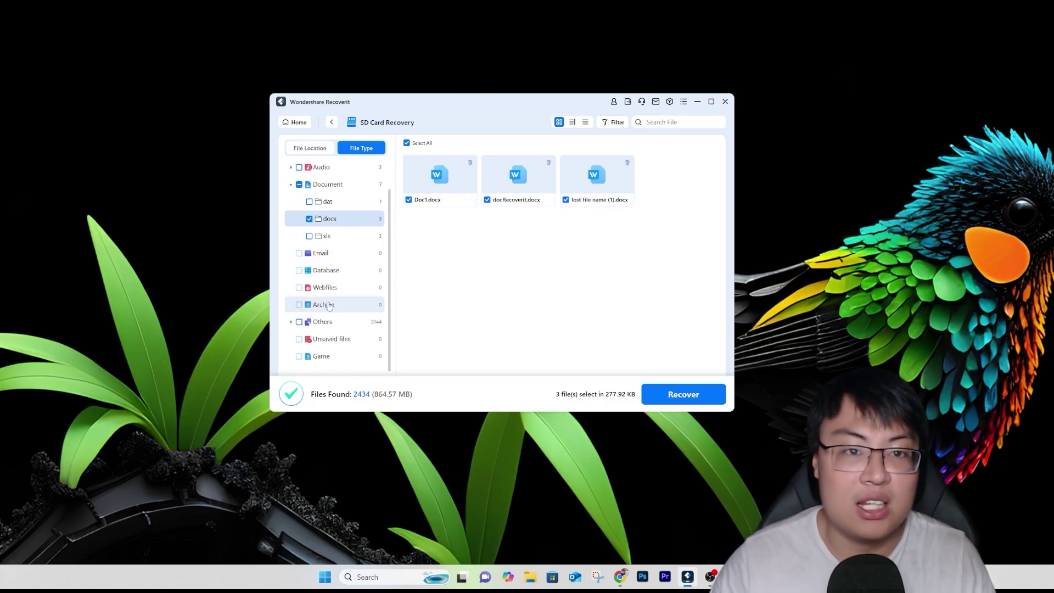
pyautogui.scroll(2, 323, 283)
pyautogui.scroll(-2, 323, 282)
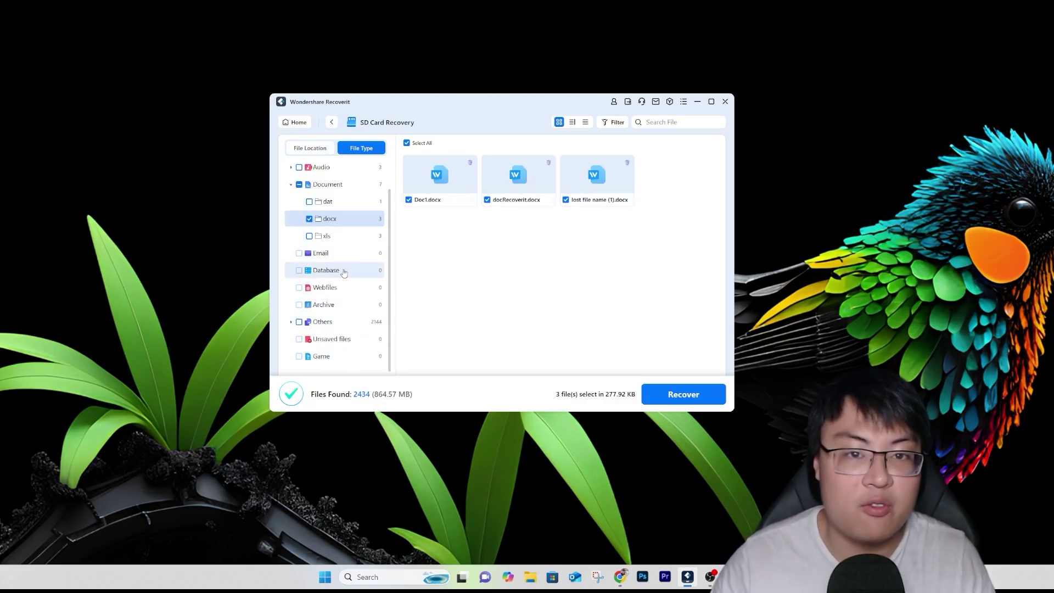
pyautogui.scroll(2, 335, 258)
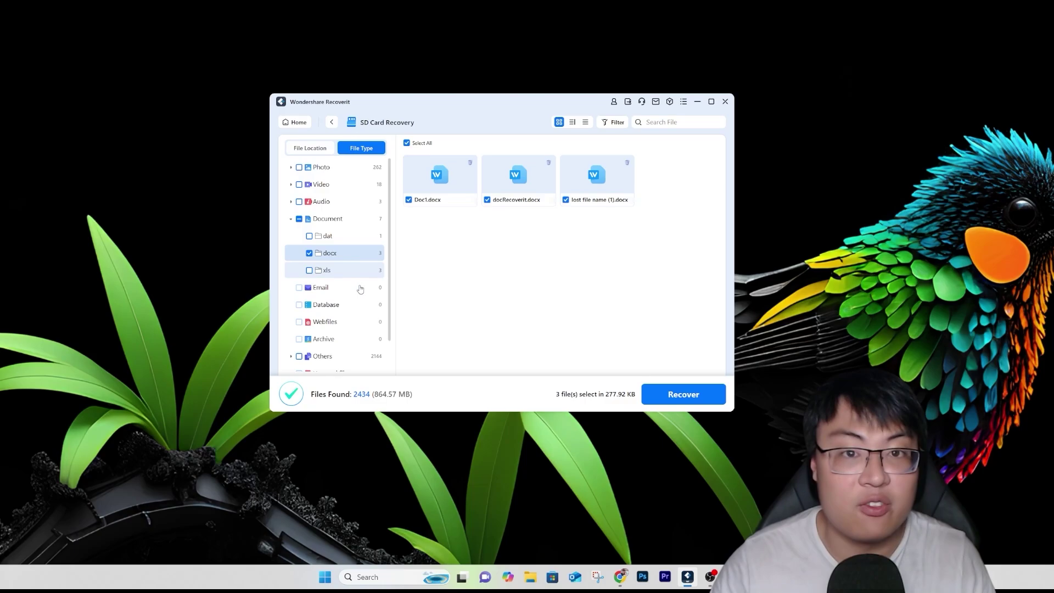
pyautogui.scroll(-2, 360, 274)
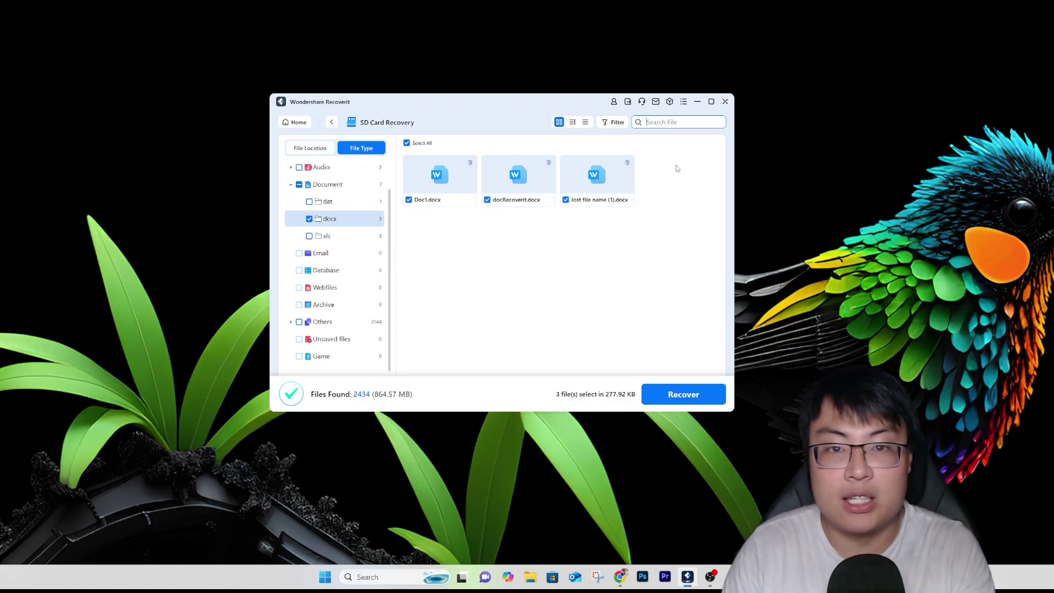
pyautogui.write('recoverit')
pyautogui.press('Return')
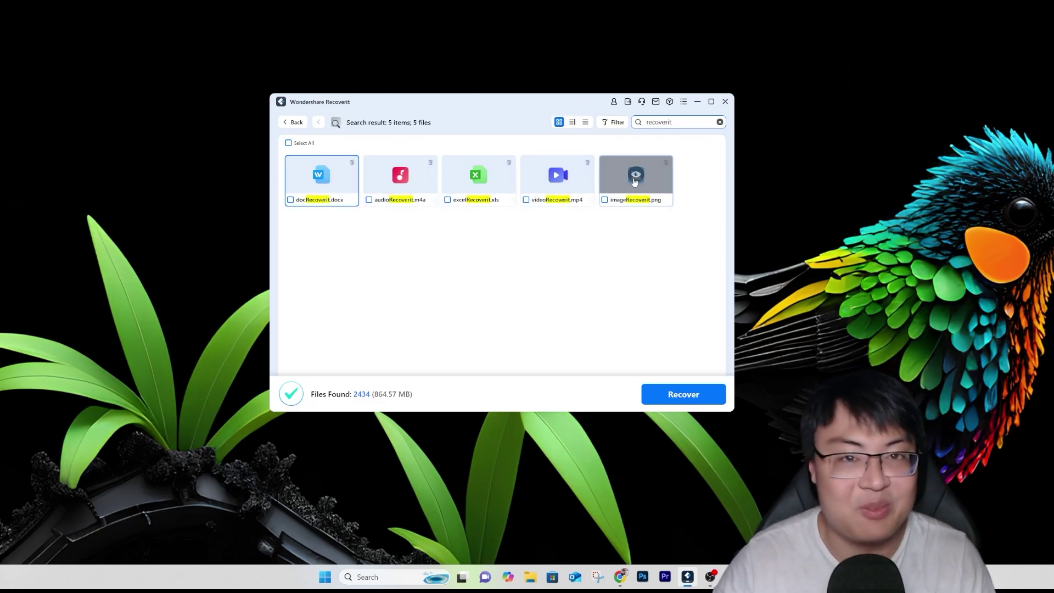
pyautogui.click(720, 122)
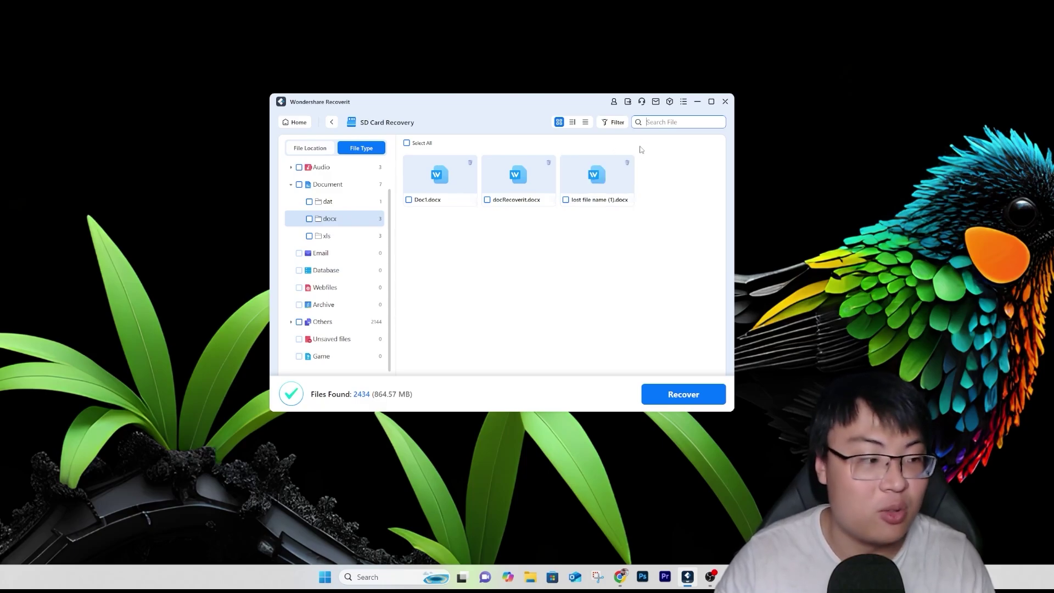
# Step: Show the filter options and filter the found files by Date Modified, Last year
pyautogui.click(613, 122)
pyautogui.scroll(-1, 345, 181)
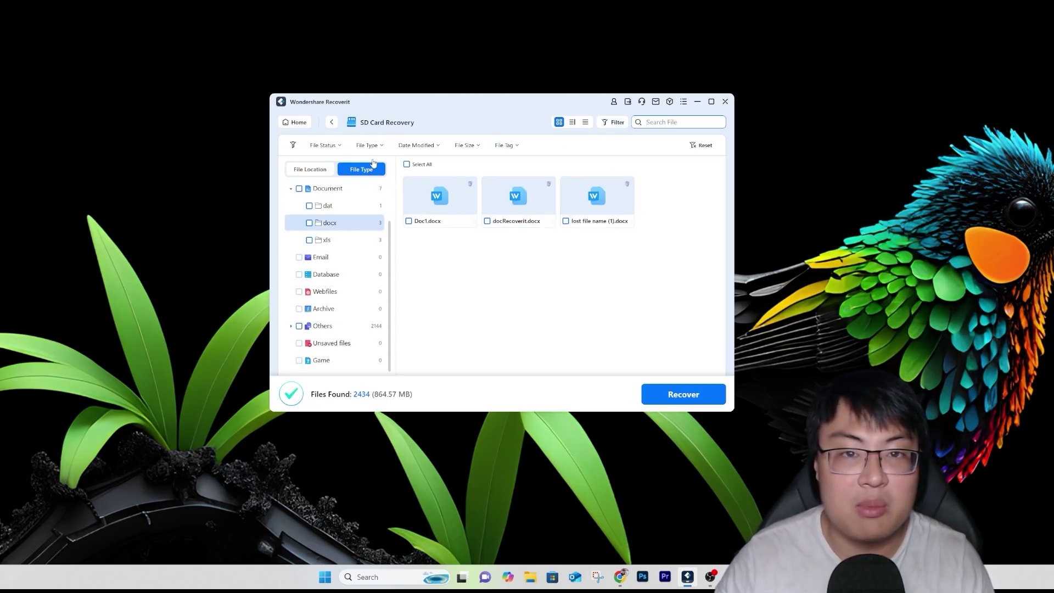
pyautogui.click(420, 145)
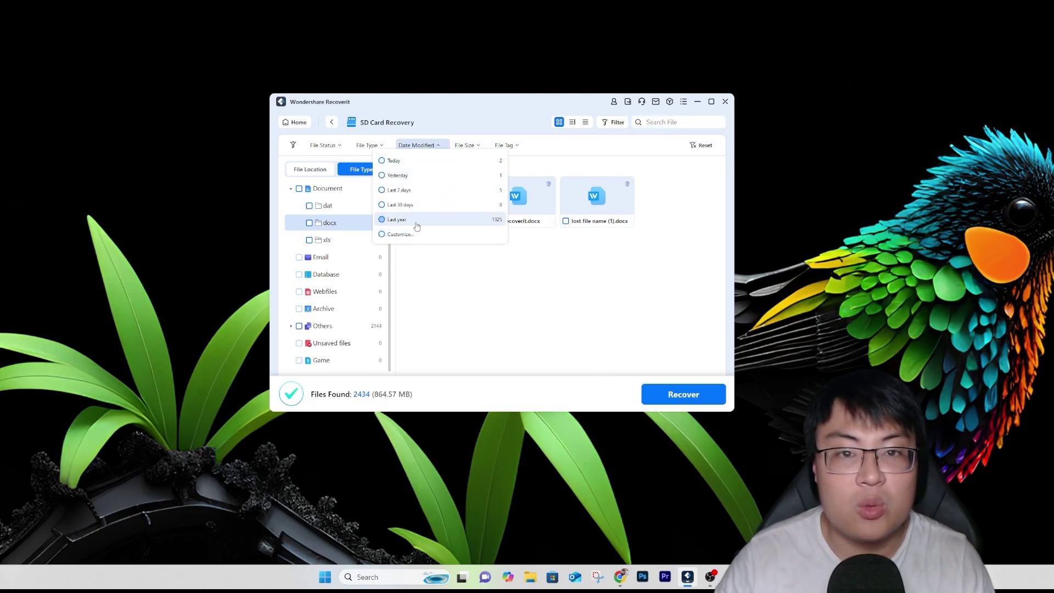
pyautogui.click(382, 219)
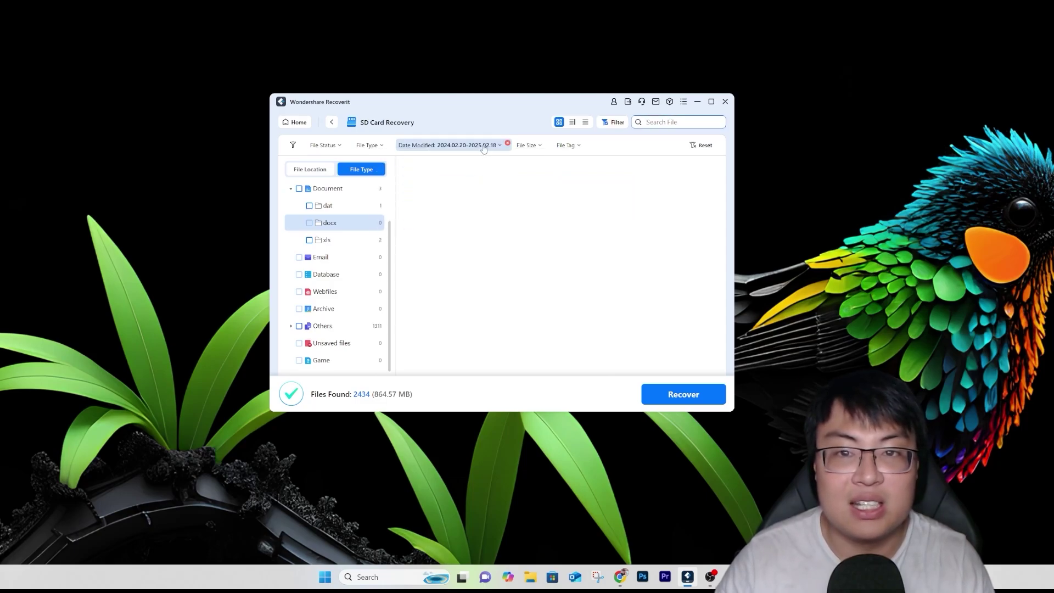
# Step: Browse the filtered results by file type, including Photo and Video, and by location in the Dr_Temp folder
pyautogui.scroll(1, 363, 239)
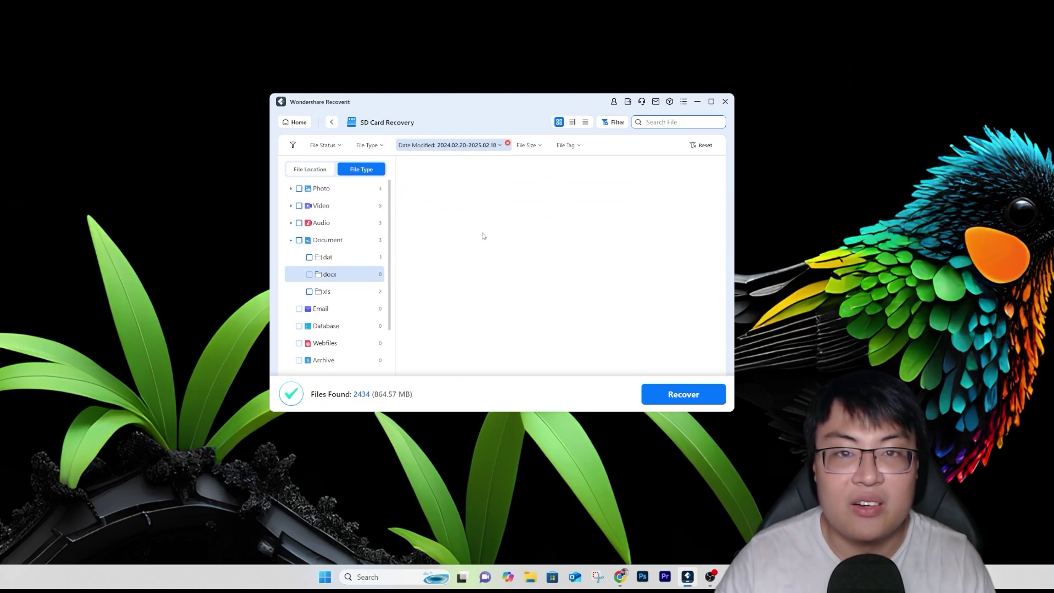
pyautogui.scroll(-1, 329, 252)
pyautogui.scroll(1, 329, 251)
pyautogui.click(331, 206)
pyautogui.click(335, 188)
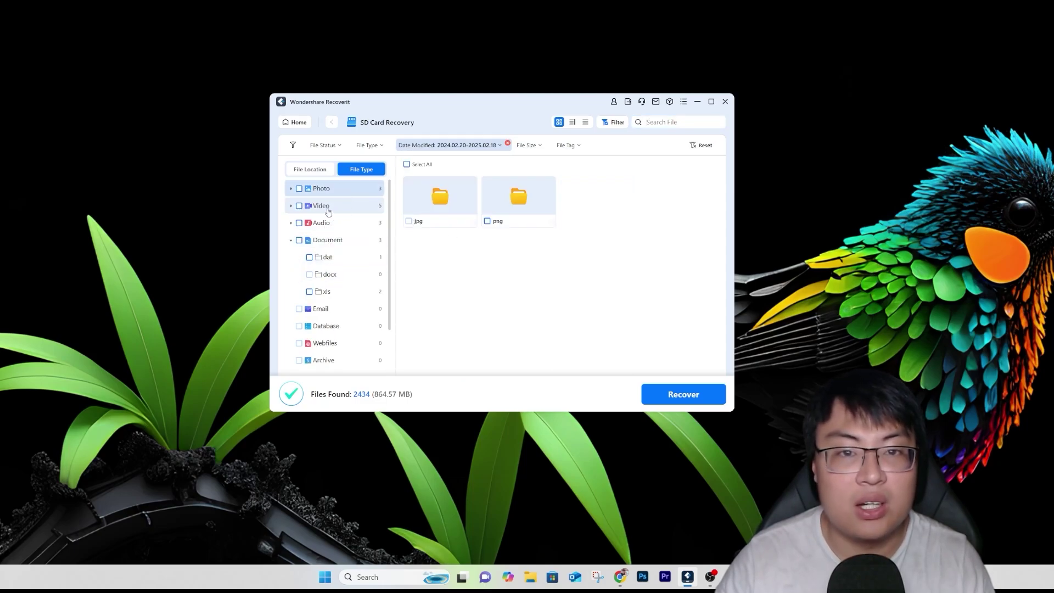
pyautogui.click(322, 171)
pyautogui.click(354, 208)
pyautogui.scroll(-5, 488, 203)
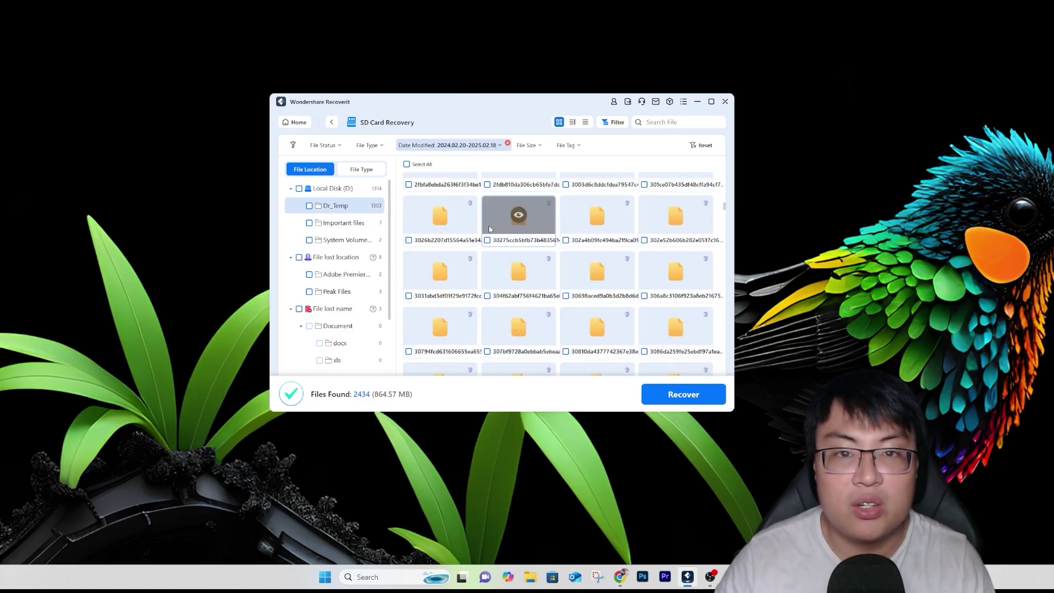
pyautogui.scroll(-5, 489, 202)
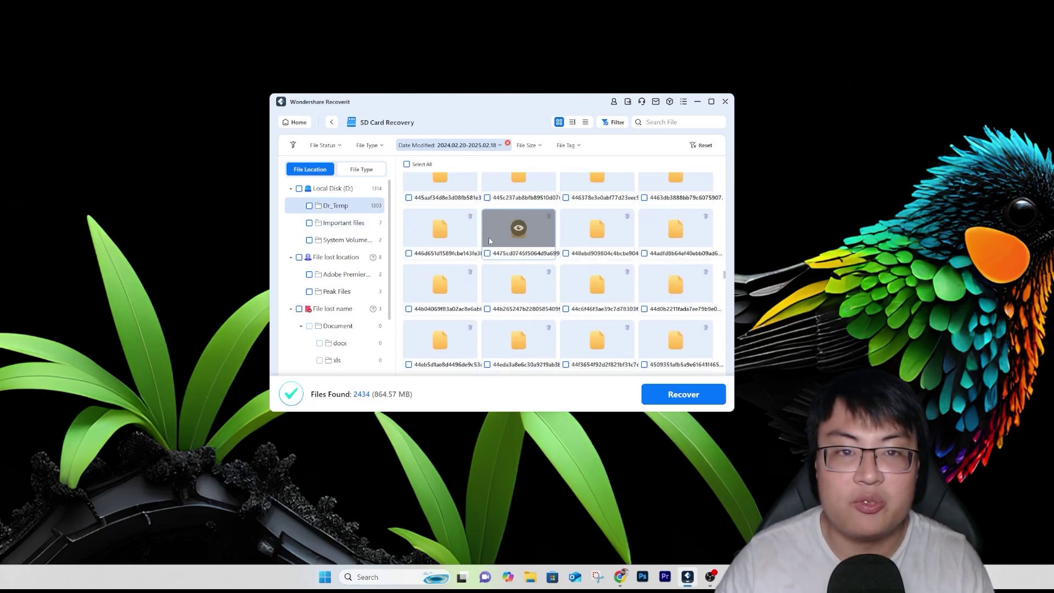
# Step: Replace the Last year filter with a customized Date Modified range from 02.20.2024 to 02.18.2025
pyautogui.click(508, 143)
pyautogui.click(435, 146)
pyautogui.click(401, 234)
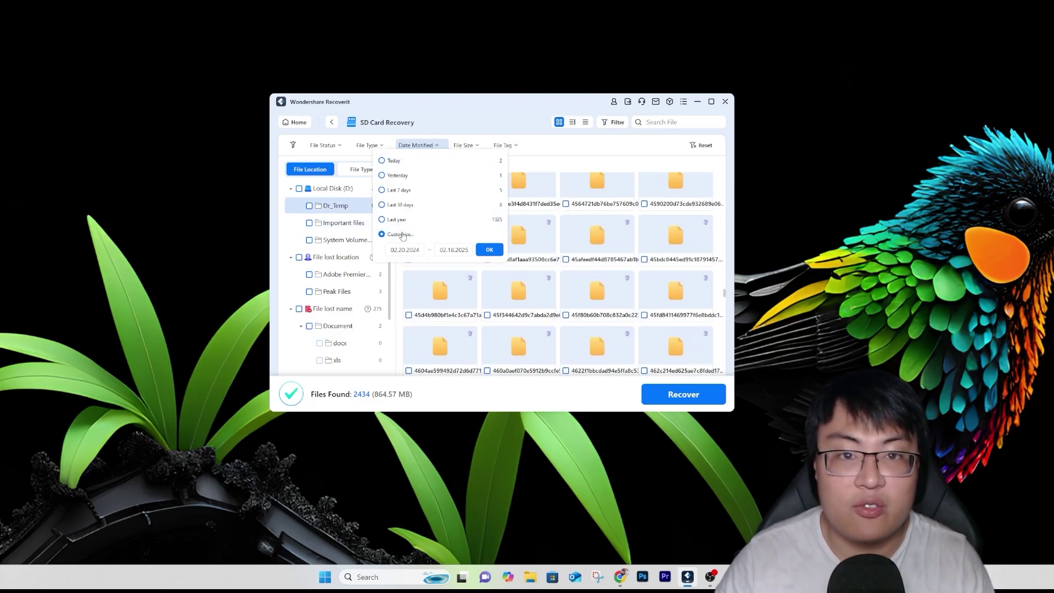
pyautogui.click(415, 251)
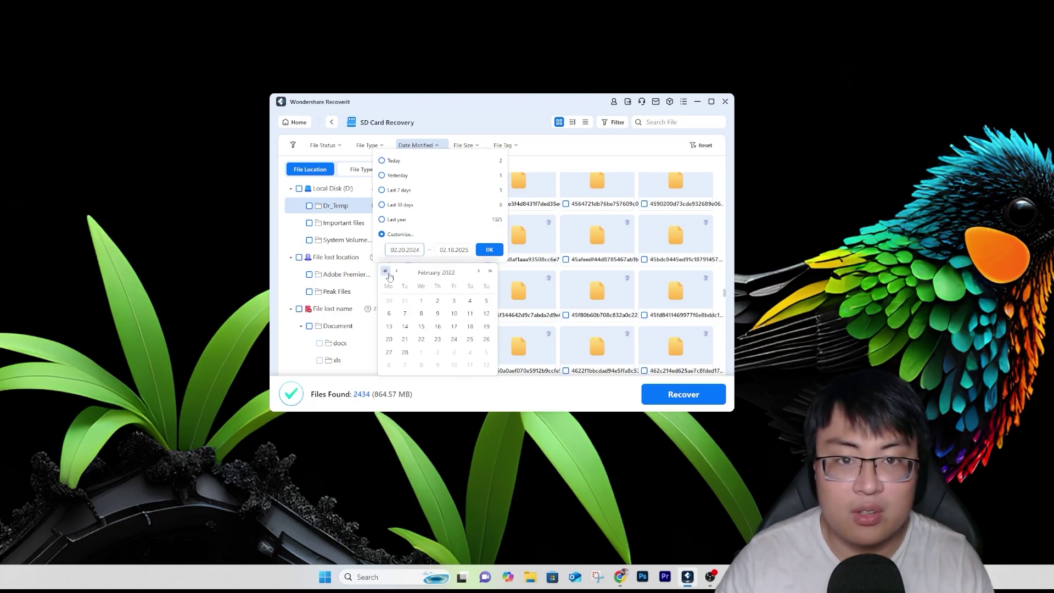
pyautogui.click(494, 249)
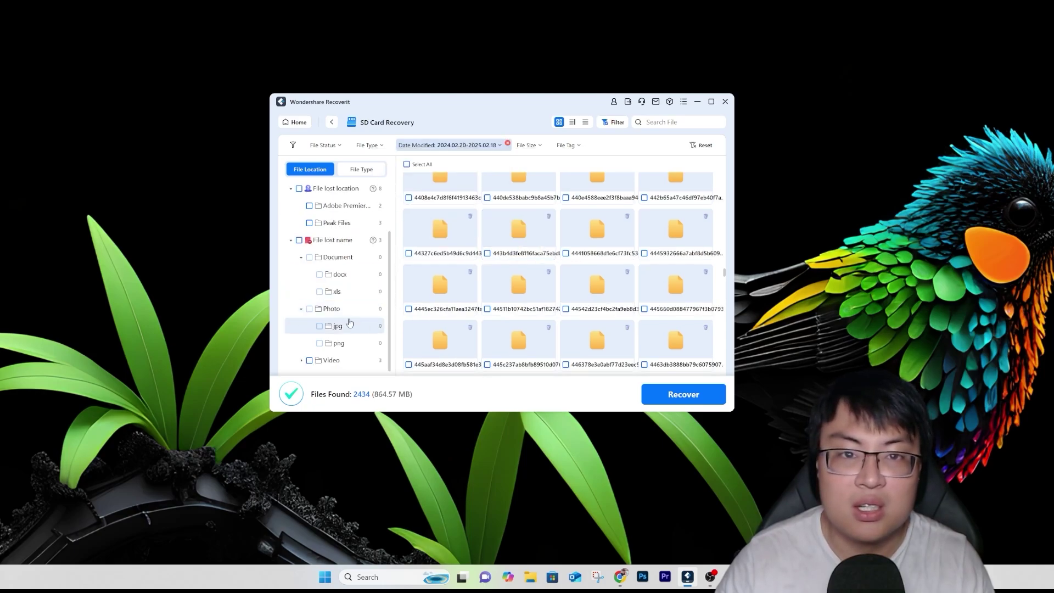
# Step: Check the filtered Important files and System Volume folders, and remove the Date Modified filter
pyautogui.click(346, 240)
pyautogui.click(346, 222)
pyautogui.click(351, 240)
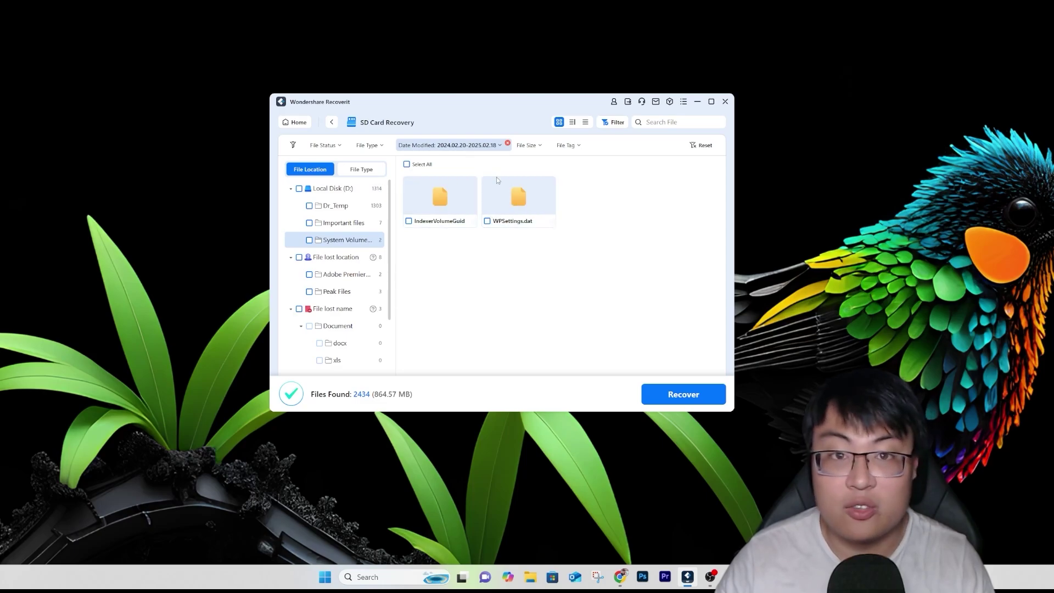
pyautogui.moveTo(463, 201)
pyautogui.click(507, 144)
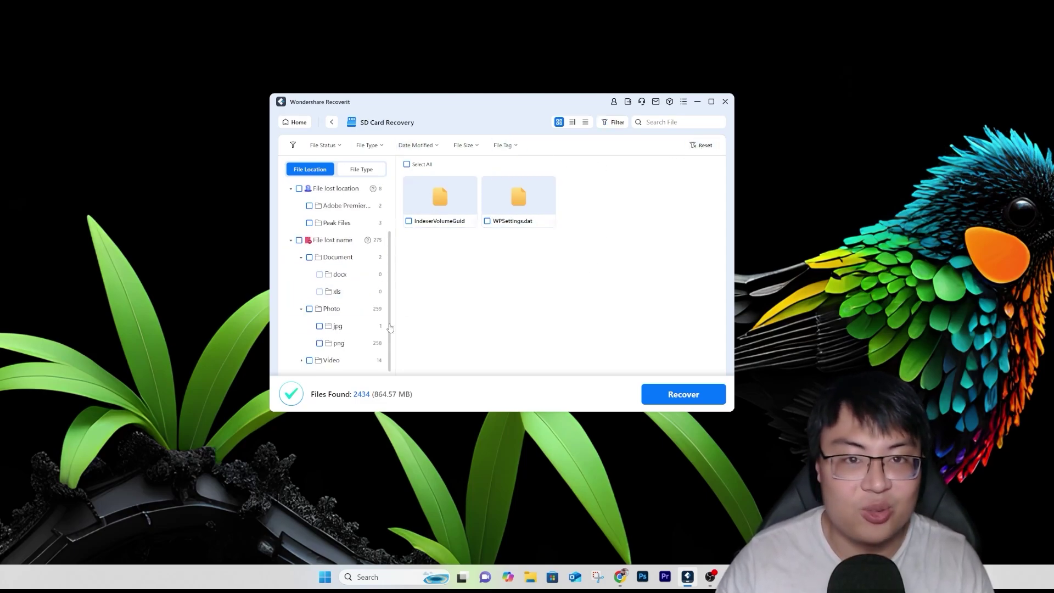
# Step: Try both list layouts, keep the one with the file details pane, and preview WPSettings.dat in the System Volume folder
pyautogui.click(573, 122)
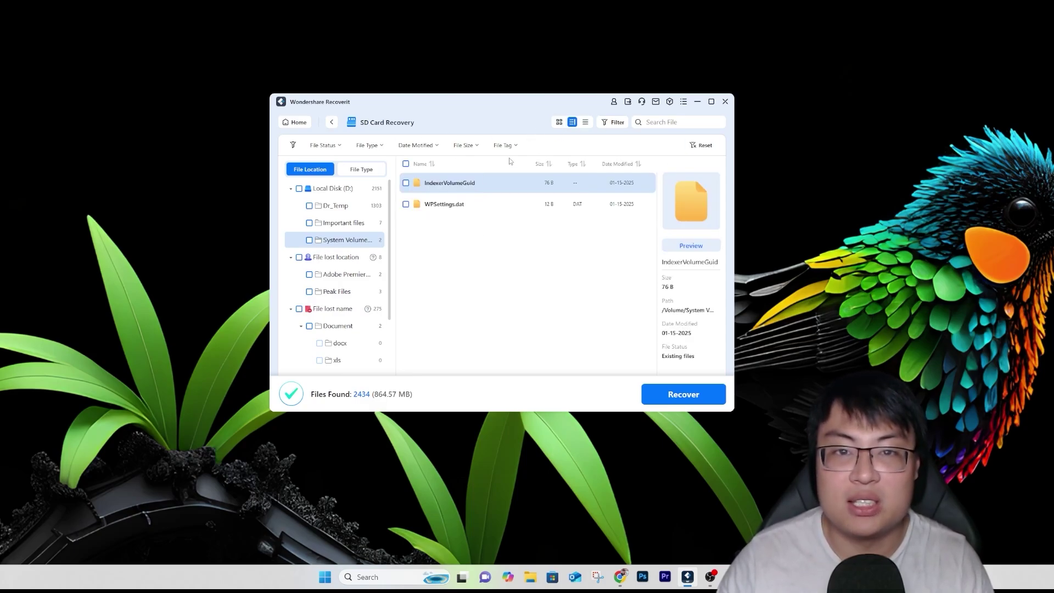
pyautogui.click(585, 122)
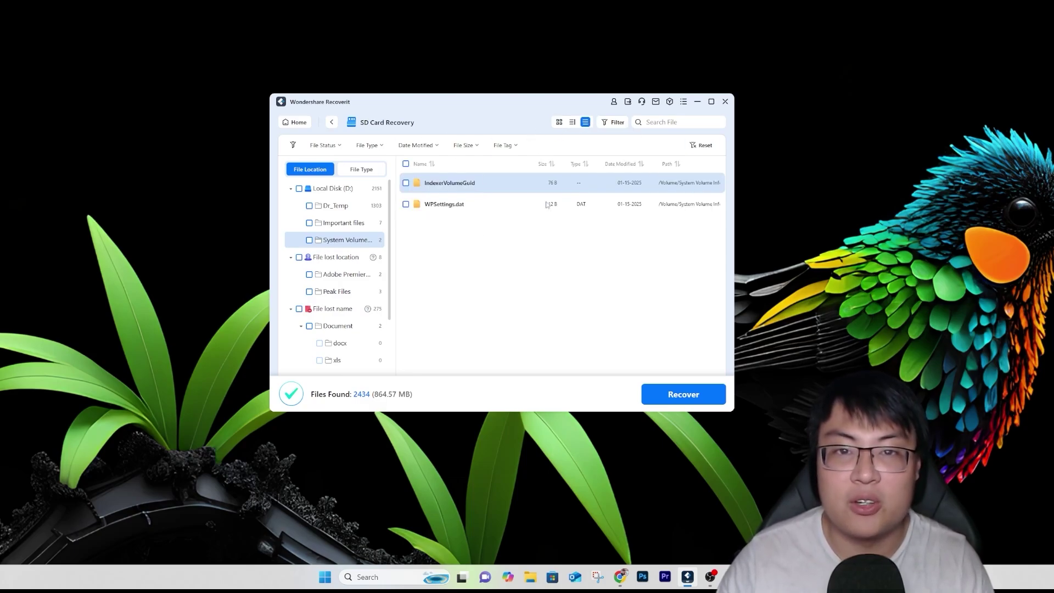
pyautogui.click(573, 122)
pyautogui.click(690, 245)
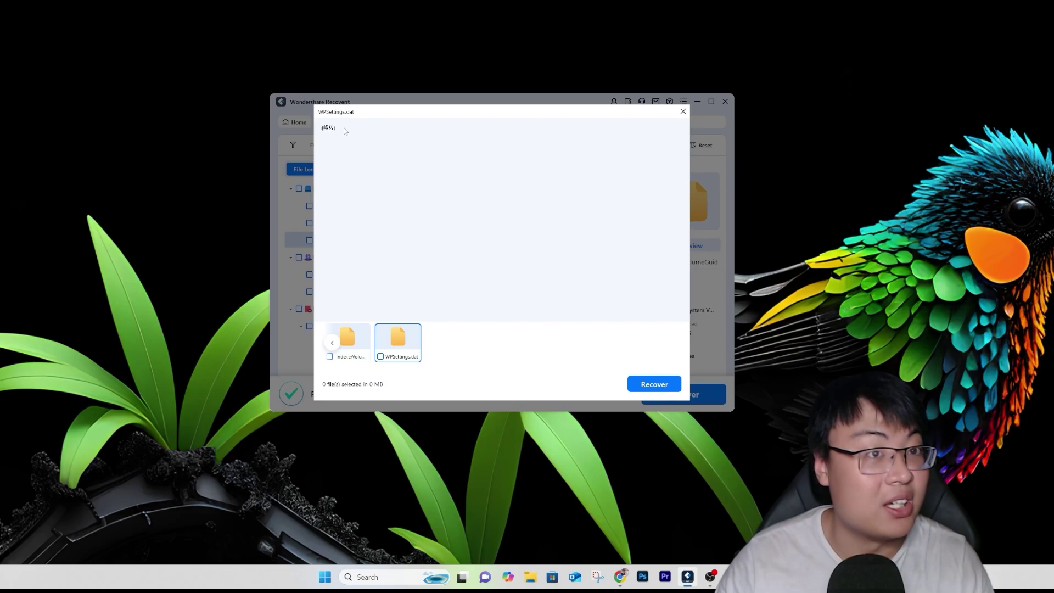
pyautogui.click(682, 112)
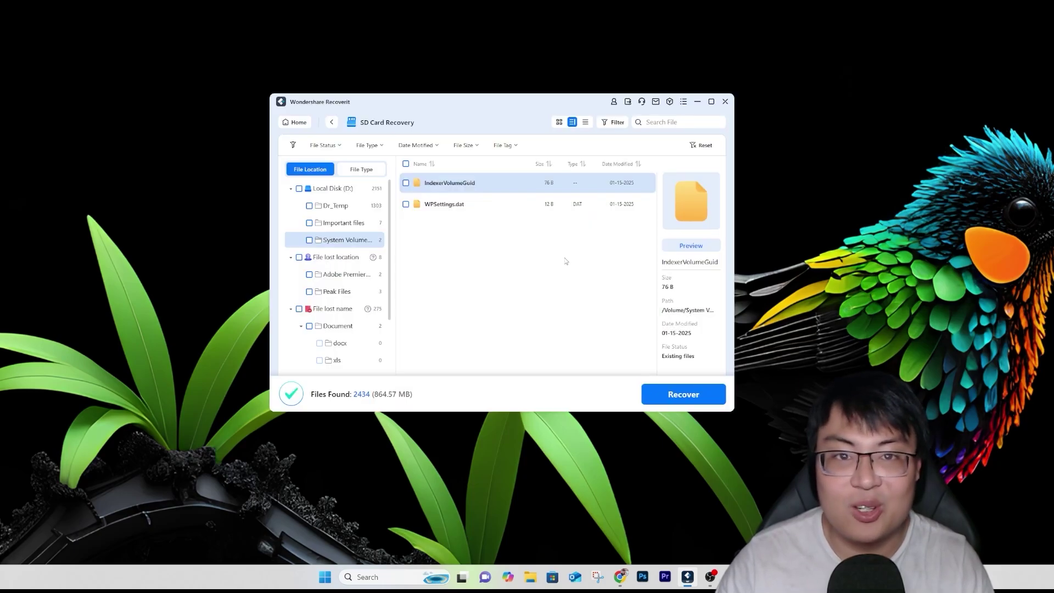
# Step: Look over the File lost location and File lost name folders, and leave the scan results for the home screen
pyautogui.scroll(-2, 340, 285)
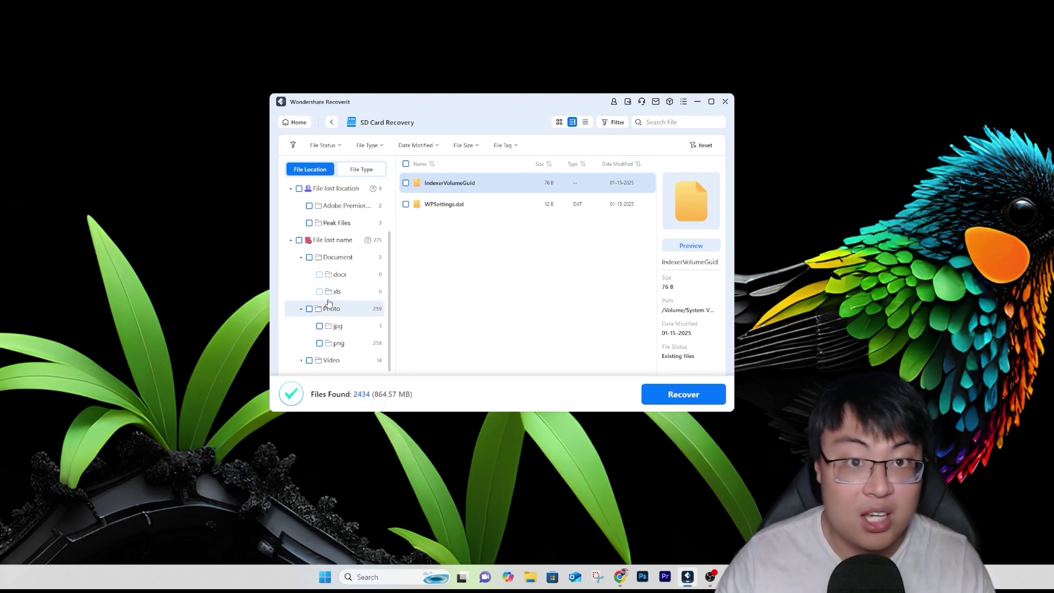
pyautogui.scroll(2, 348, 306)
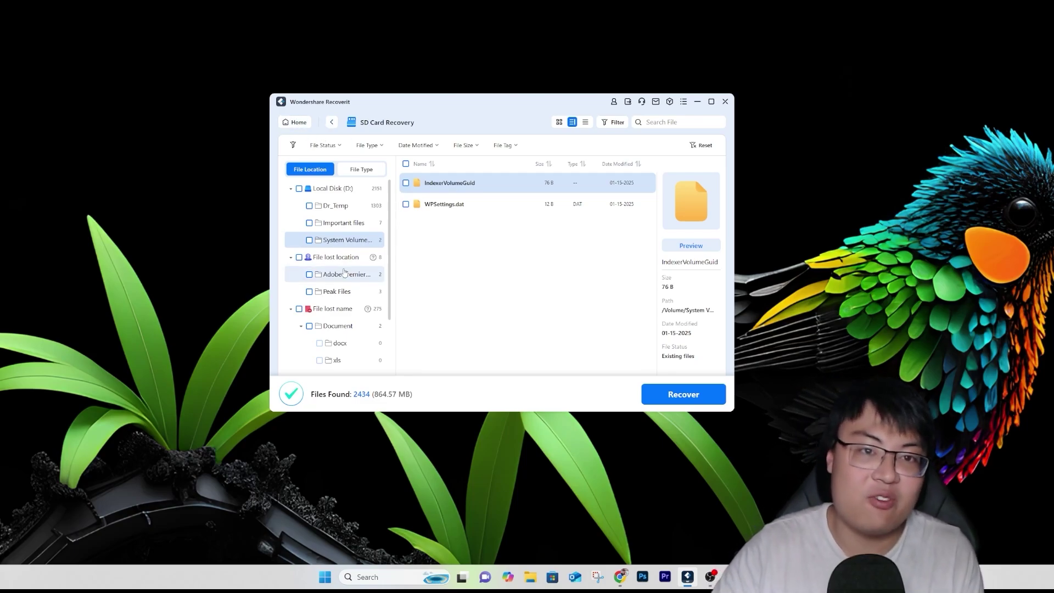
pyautogui.scroll(-2, 329, 279)
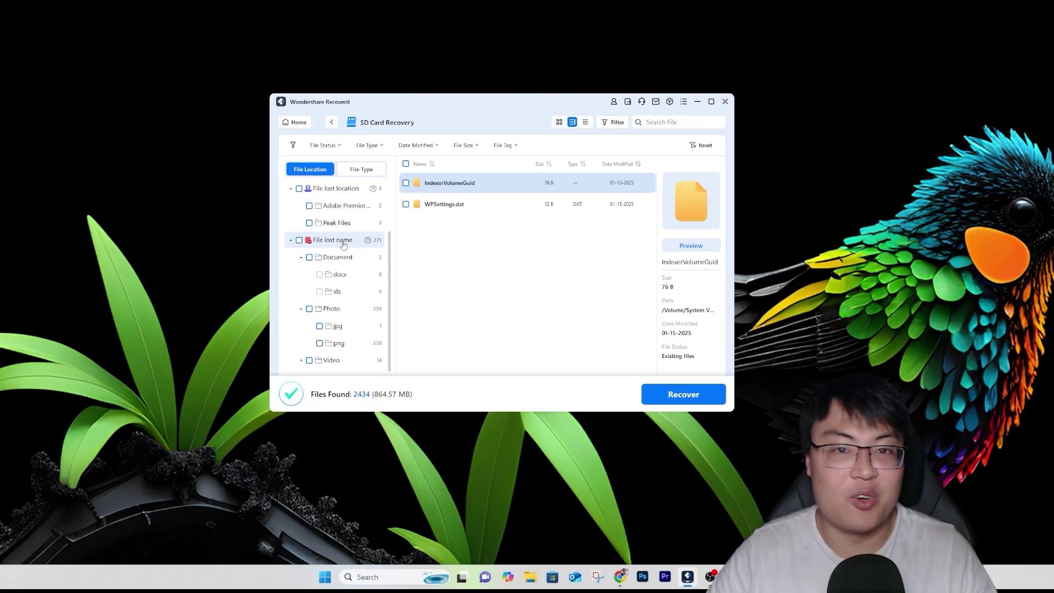
pyautogui.click(300, 127)
pyautogui.click(481, 305)
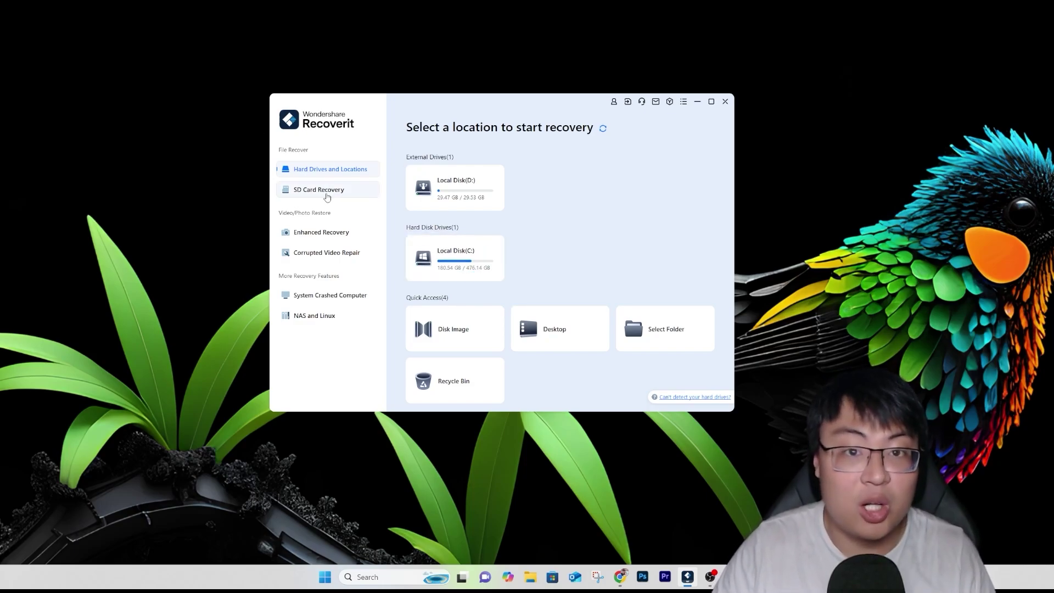
# Step: View the SD Card Recovery, Corrupted Video Repair, System Crashed Computer, and NAS and Linux pages, and return to Hard Drives and Locations
pyautogui.click(328, 190)
pyautogui.click(327, 252)
pyautogui.click(332, 295)
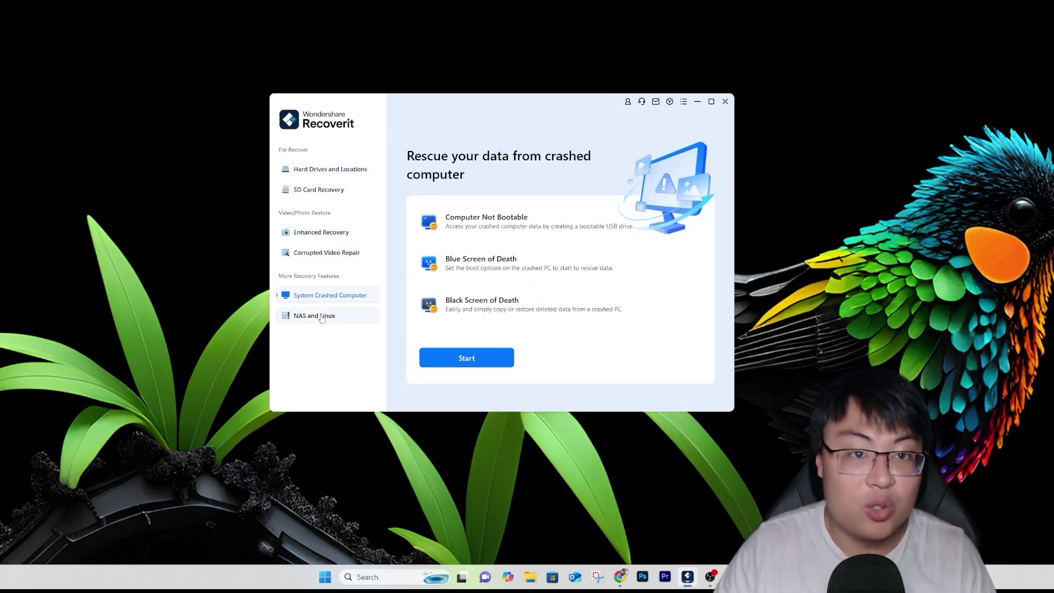
pyautogui.click(314, 315)
pyautogui.click(344, 171)
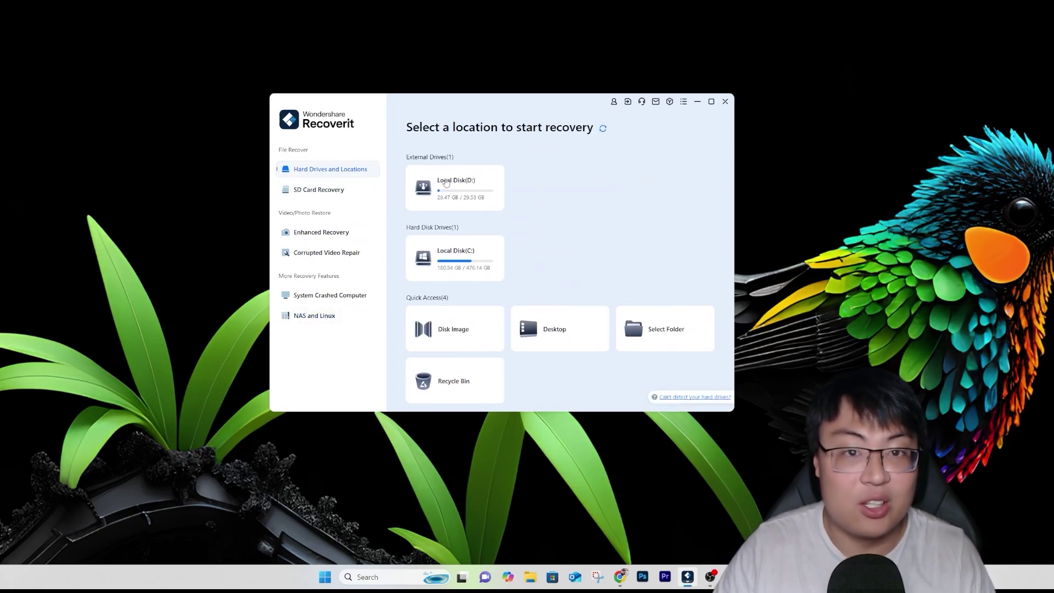
# Step: View the Enhanced Recovery page, revisit the repair, crashed computer, NAS and Linux, and SD card pages, and finish on Hard Drives and Locations
pyautogui.click(321, 232)
pyautogui.click(327, 252)
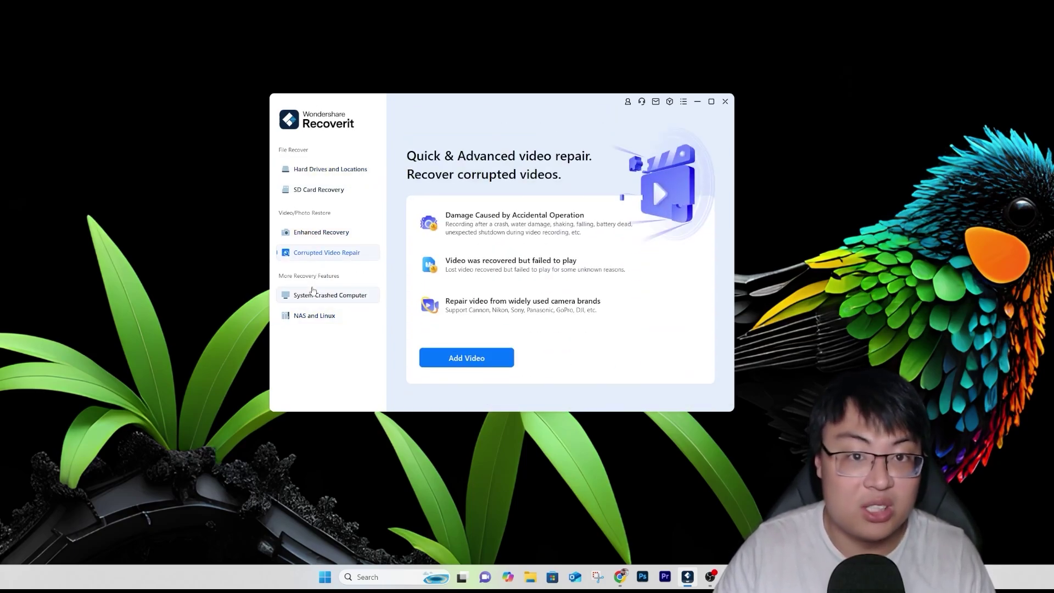
pyautogui.click(329, 295)
pyautogui.click(311, 317)
pyautogui.click(317, 190)
pyautogui.click(329, 170)
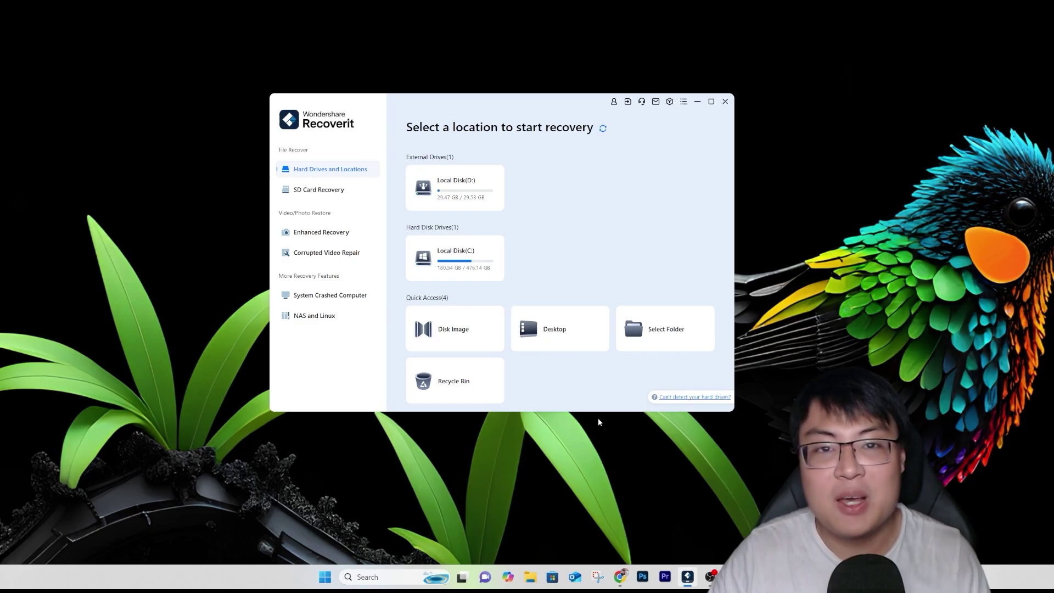
# Step: Switch to Chrome and look over the Recoverit website's homepage around the Windows and Mac data recovery options
pyautogui.click(620, 576)
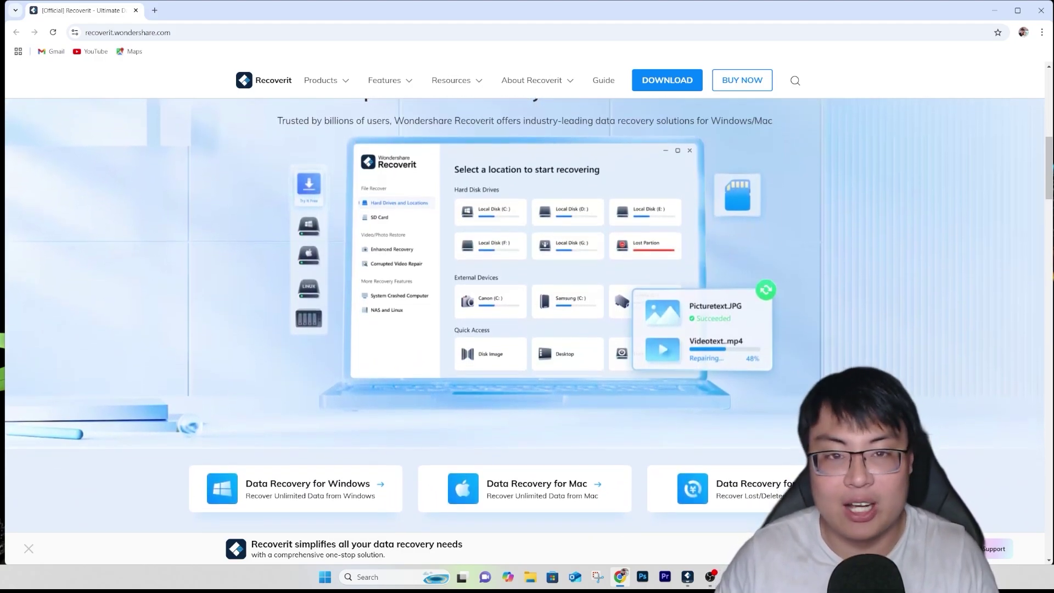
pyautogui.scroll(-1, 527, 302)
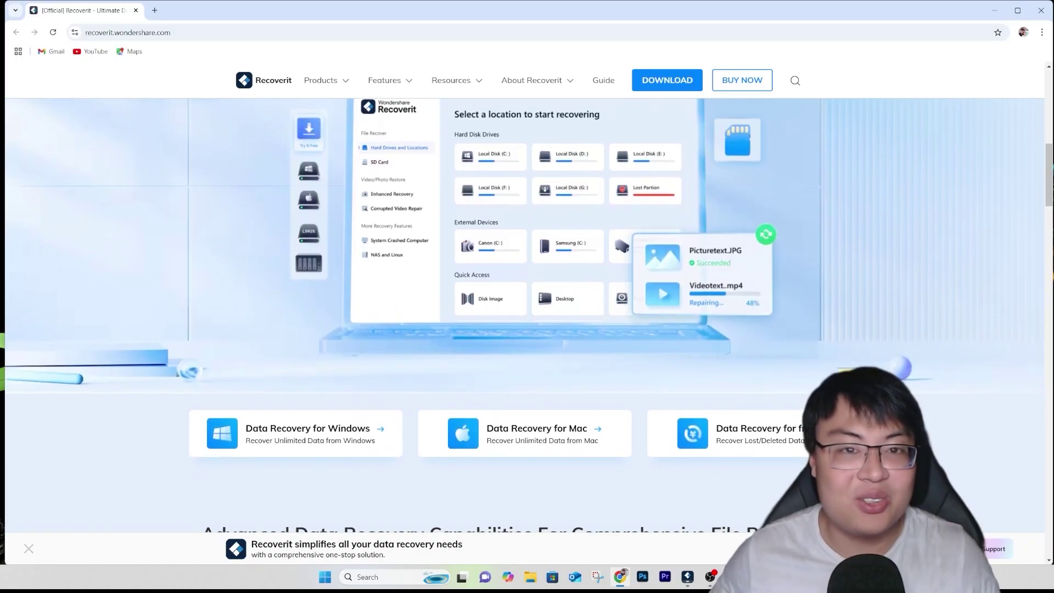